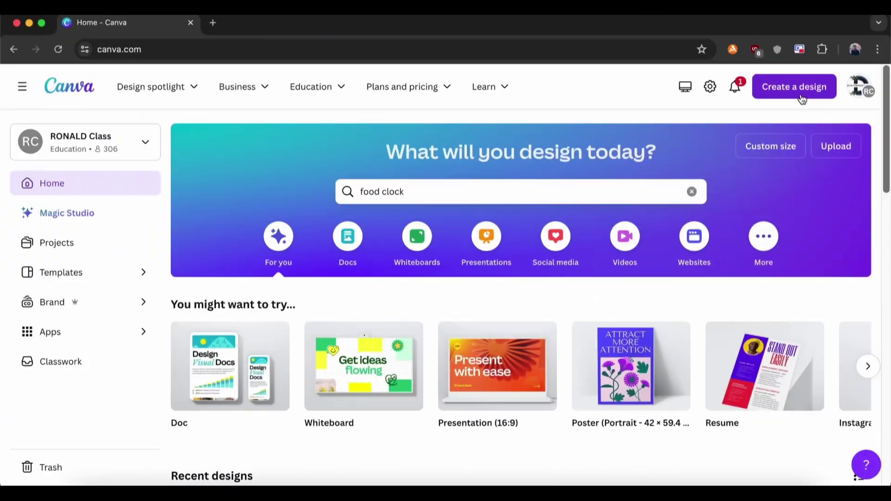
# Step: Create a new blank design of the standard Video type
pyautogui.click(800, 94)
pyautogui.press('Escape')
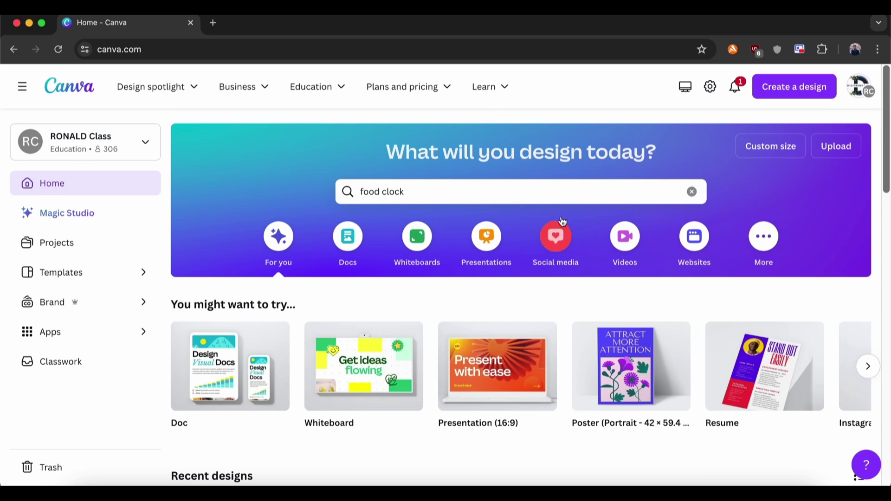
pyautogui.click(641, 230)
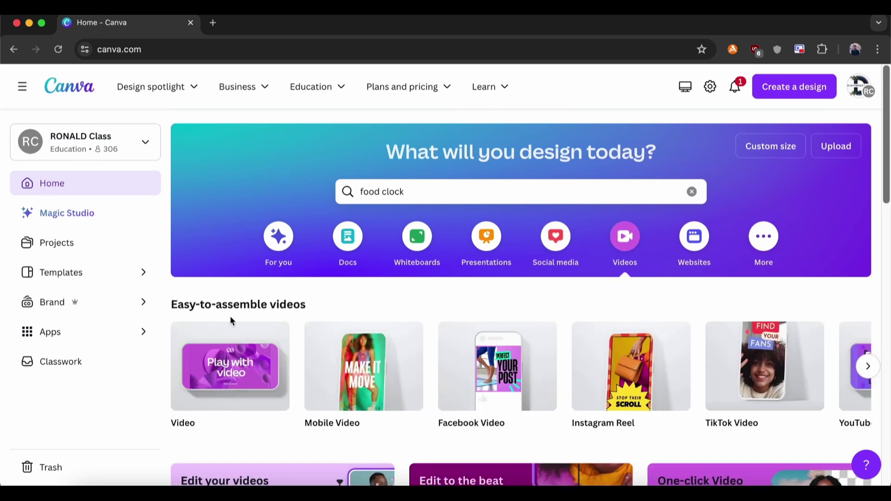
pyautogui.click(221, 376)
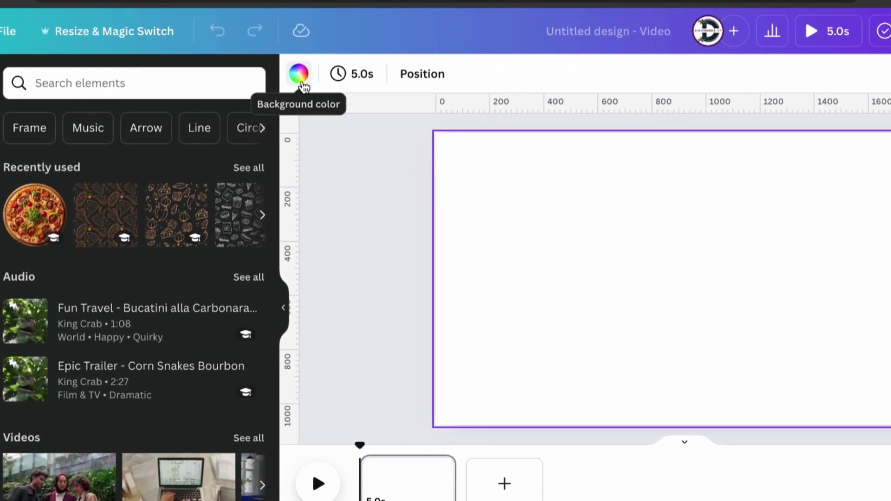
# Step: Set the page background to the dark brown from the Brand Kit palette
pyautogui.click(299, 75)
pyautogui.click(156, 369)
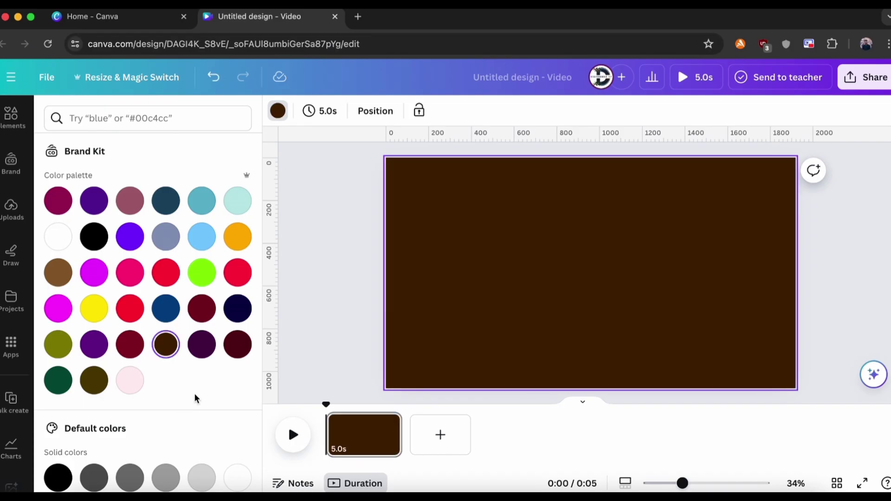
# Step: Try other Brand Kit colours, including dark blue, as the page background and return to the dark brown
pyautogui.click(62, 376)
pyautogui.click(94, 380)
pyautogui.click(166, 344)
pyautogui.click(166, 308)
pyautogui.click(166, 237)
pyautogui.click(124, 242)
pyautogui.click(95, 272)
pyautogui.click(91, 239)
pyautogui.click(170, 202)
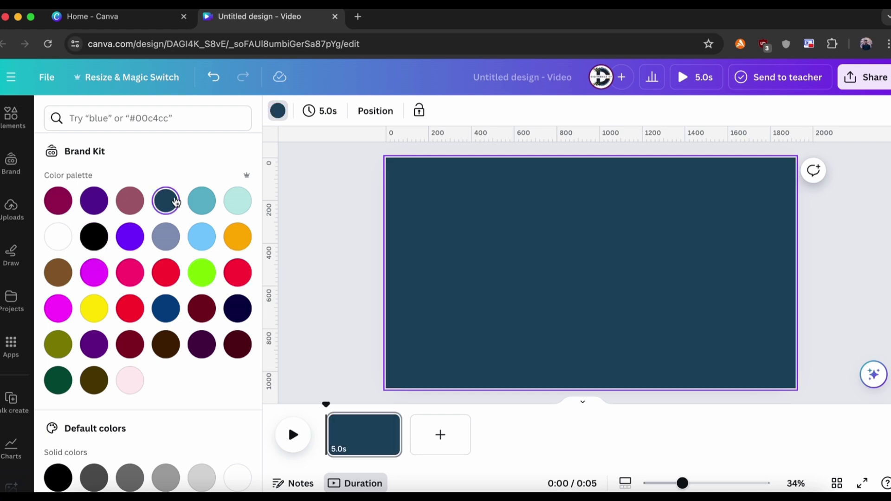
pyautogui.click(165, 344)
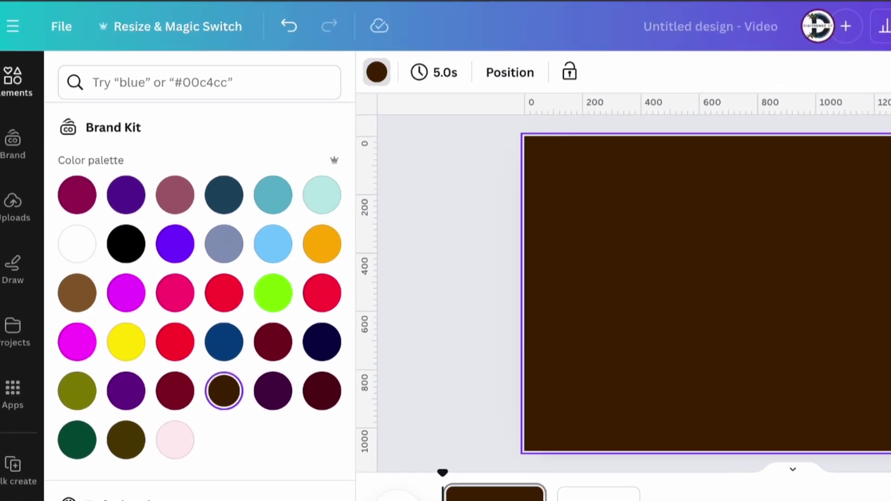
# Step: Search the element graphics for "french pizza background" and insert the orange pizza-outline pattern
pyautogui.click(10, 117)
pyautogui.write('french')
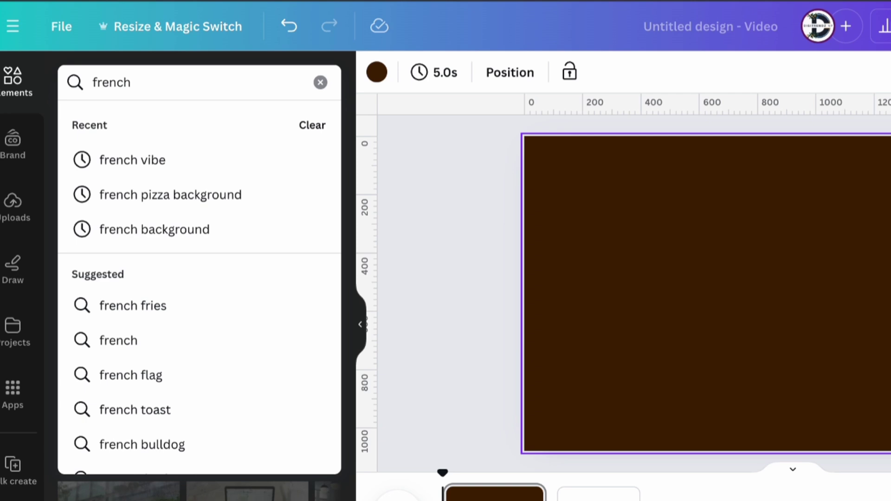
pyautogui.click(148, 200)
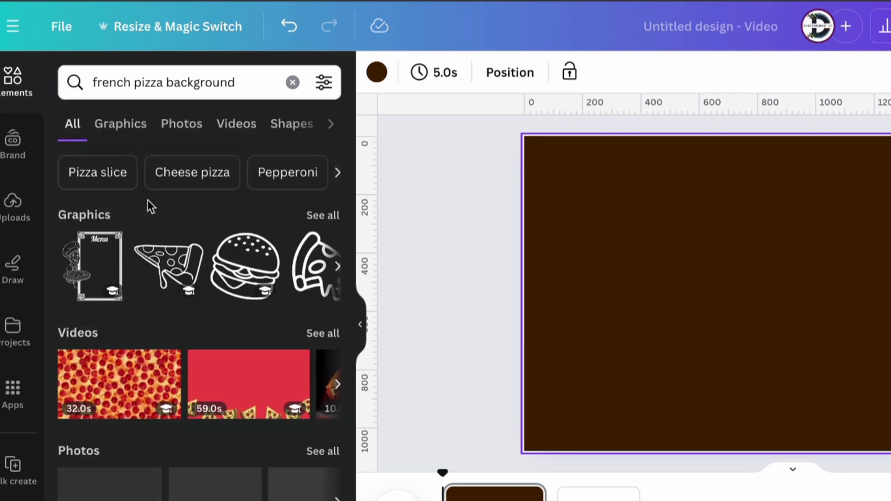
pyautogui.click(135, 126)
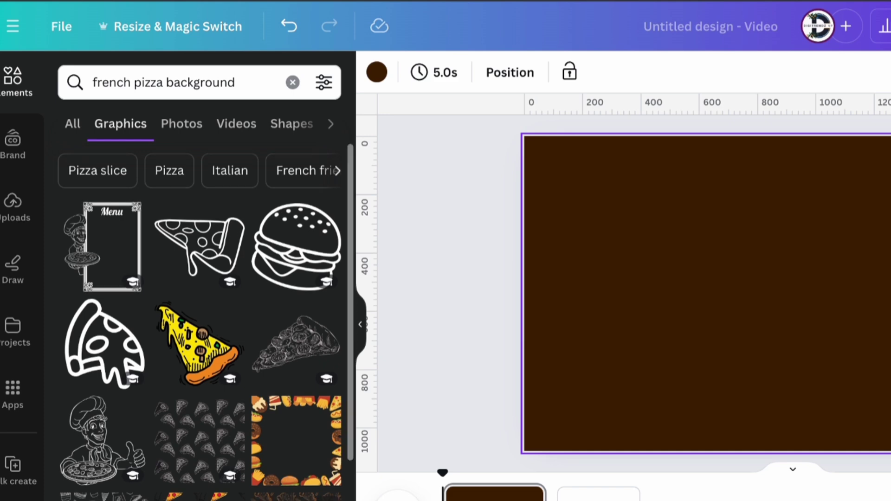
pyautogui.scroll(-4, 282, 346)
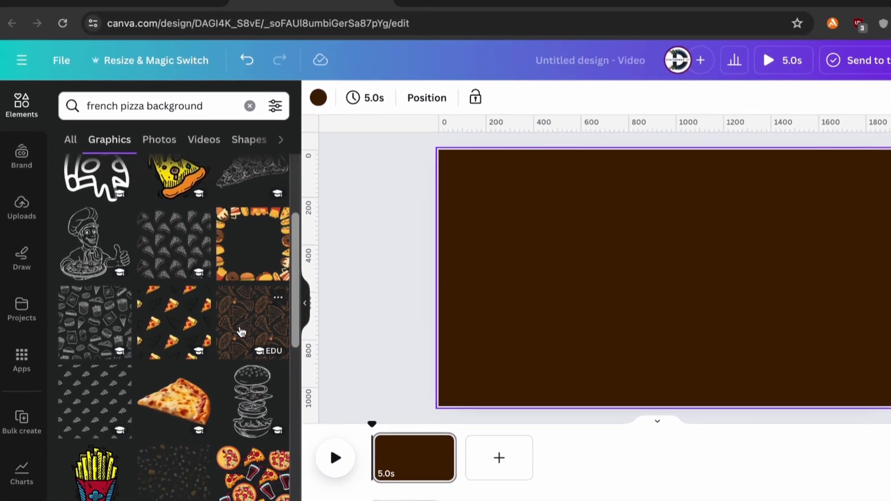
pyautogui.click(284, 339)
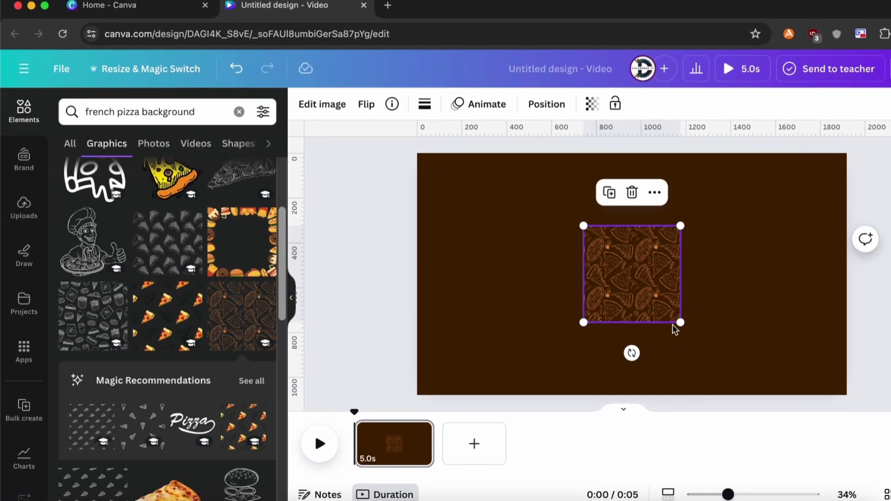
# Step: Enlarge the pizza pattern to the full page height and centre it on the page
pyautogui.moveTo(677, 323); pyautogui.dragTo(734, 376)
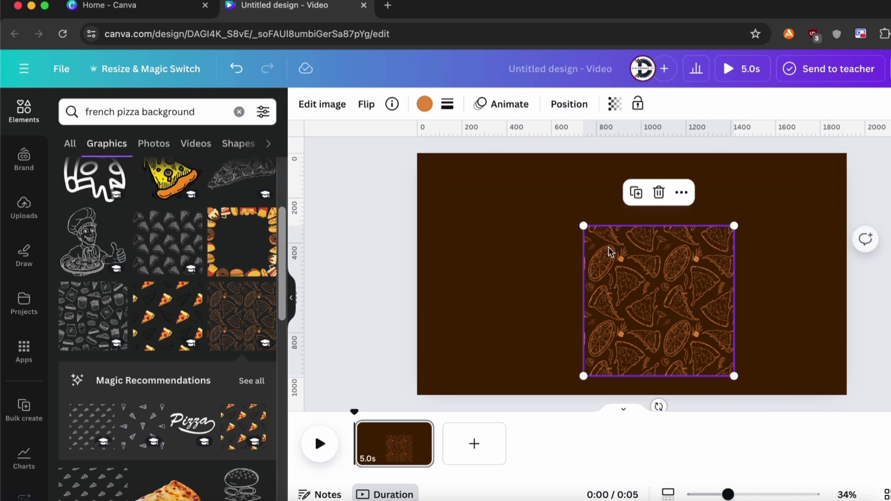
pyautogui.moveTo(587, 225); pyautogui.dragTo(511, 116)
pyautogui.moveTo(604, 206); pyautogui.dragTo(619, 219)
# Step: Set the pizza pattern's transparency to 66
pyautogui.click(614, 104)
pyautogui.moveTo(572, 158); pyautogui.dragTo(550, 162)
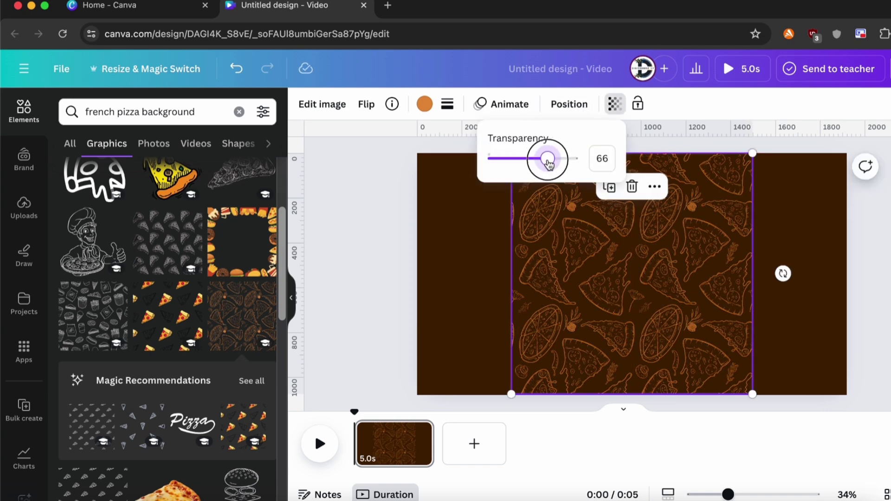
pyautogui.click(495, 303)
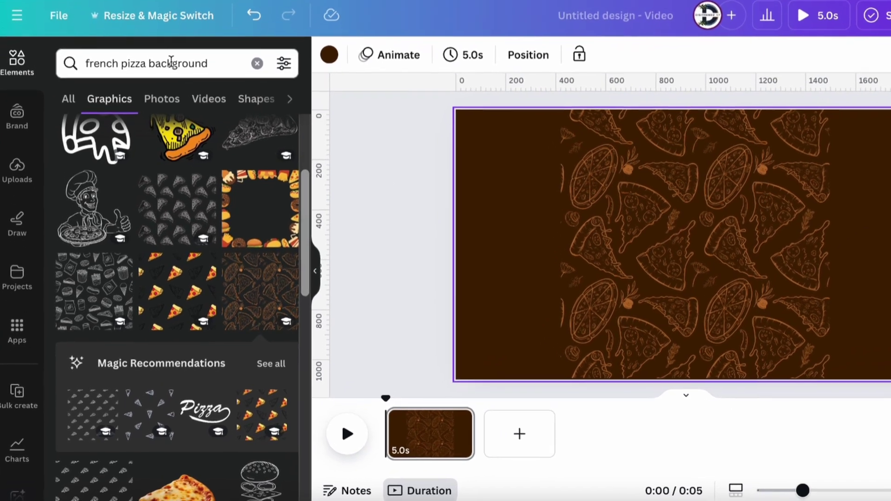
# Step: Search the graphics for "pizza top view" and insert the realistic pizza on a round wooden board topped with green herbs
pyautogui.click(116, 69)
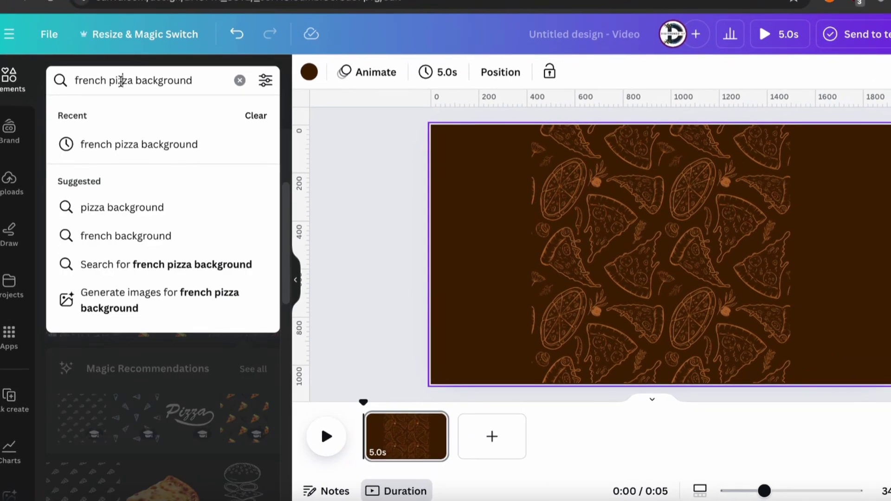
pyautogui.press('Return')
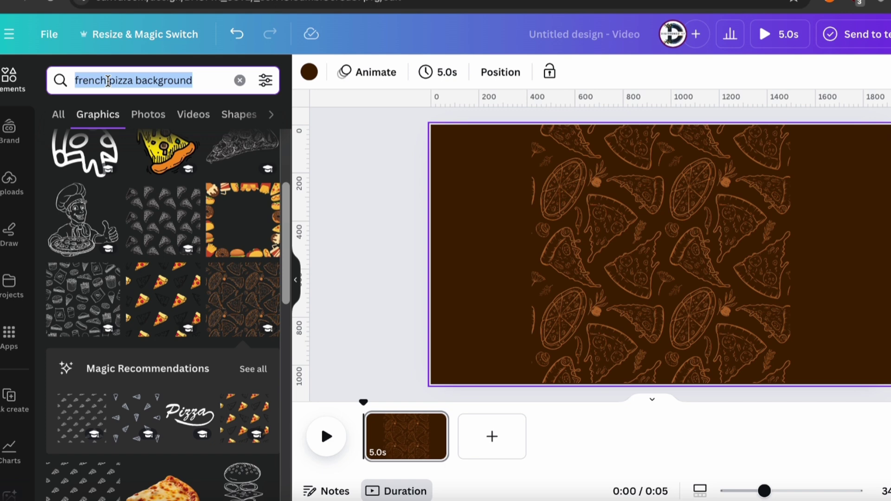
pyautogui.write('pizz')
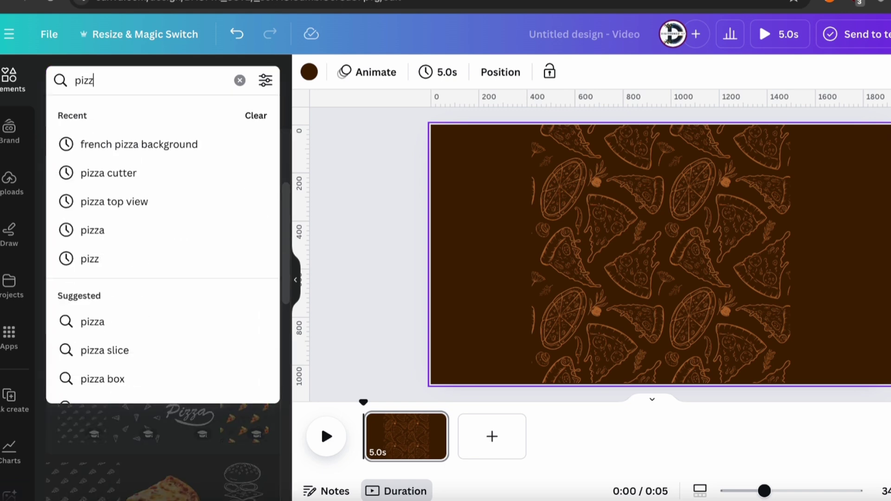
pyautogui.write('a top view')
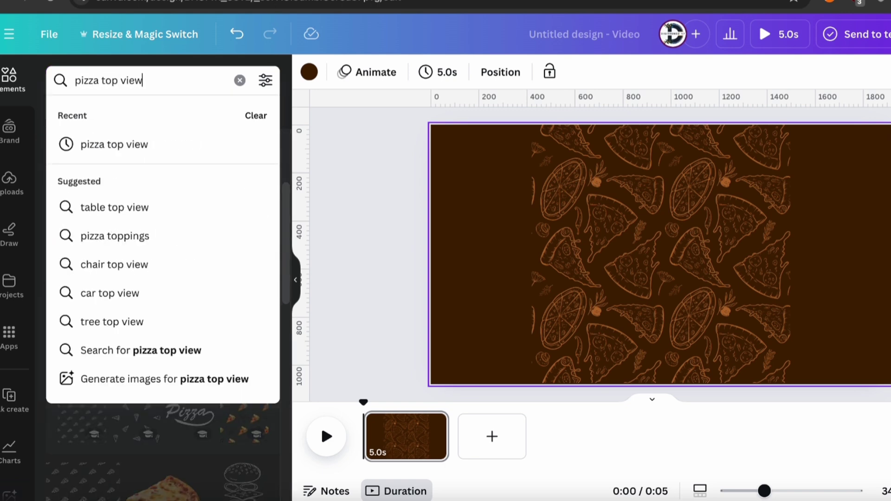
pyautogui.click(119, 144)
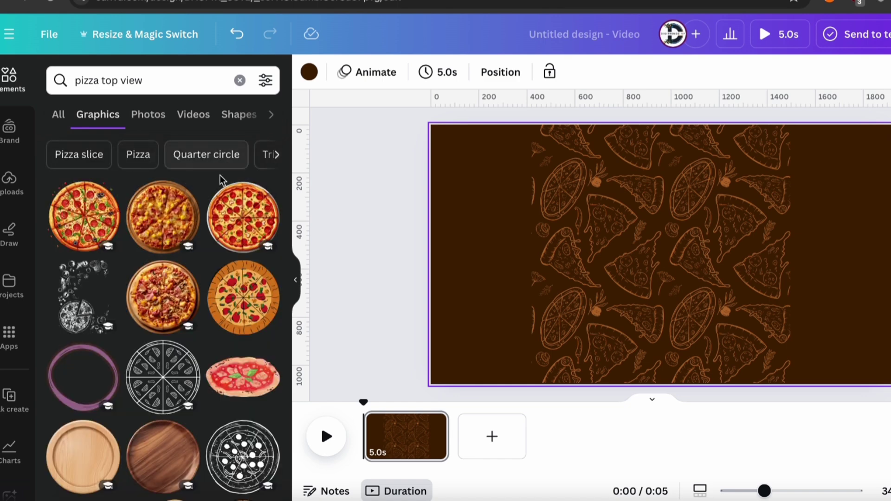
pyautogui.scroll(-6, 221, 179)
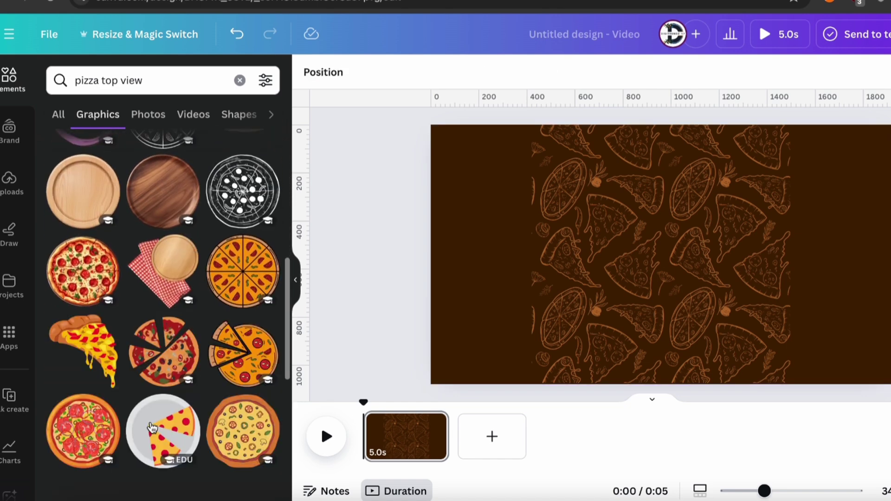
pyautogui.scroll(-3, 151, 325)
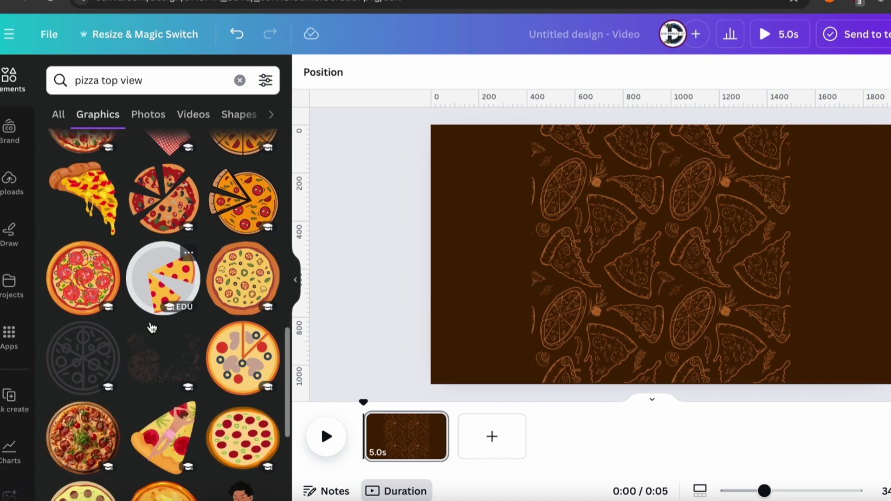
pyautogui.scroll(-3, 151, 328)
pyautogui.click(82, 279)
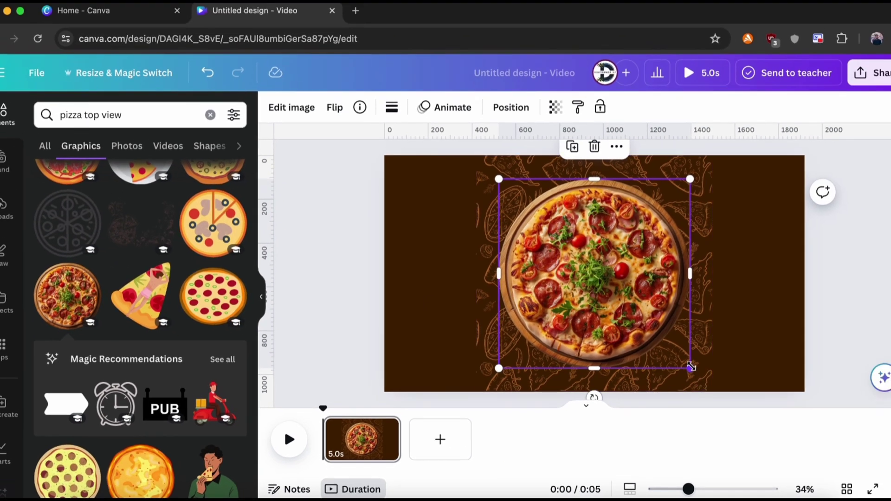
# Step: Shrink the pizza to about 700 px wide and centre it on the page
pyautogui.moveTo(692, 367); pyautogui.dragTo(664, 342)
pyautogui.moveTo(588, 267); pyautogui.dragTo(601, 290)
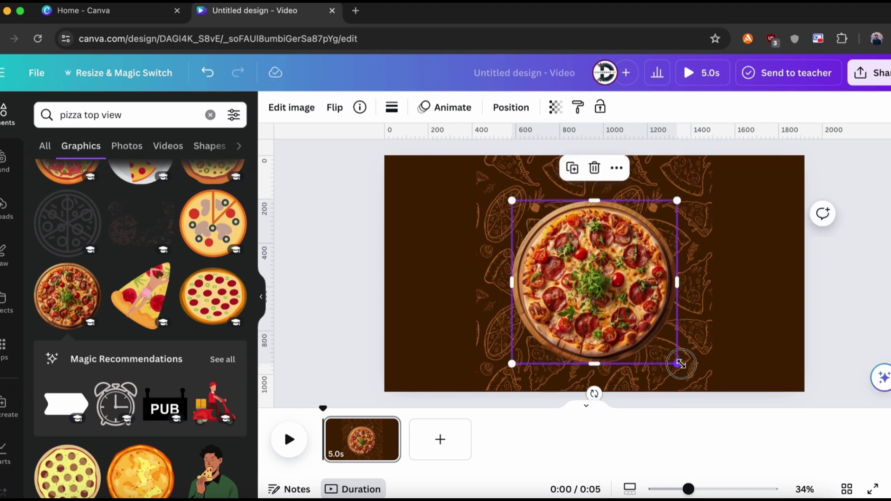
pyautogui.moveTo(681, 364); pyautogui.dragTo(667, 353)
pyautogui.moveTo(606, 297); pyautogui.dragTo(607, 299)
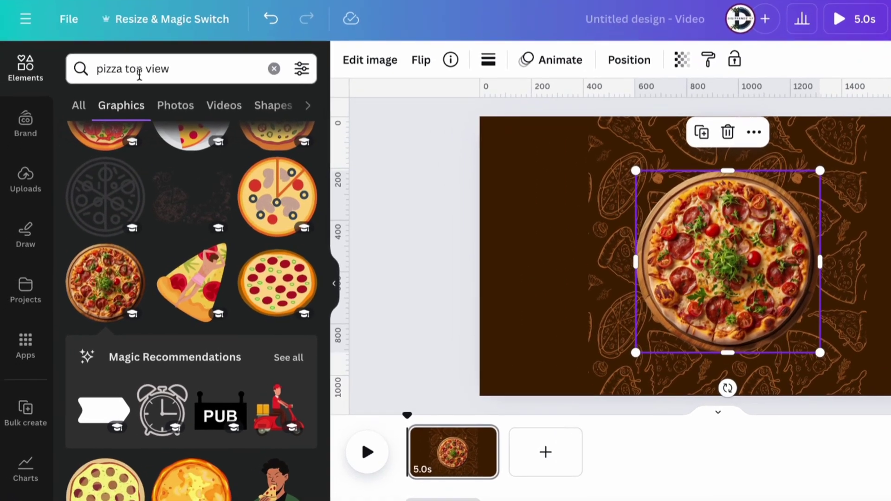
# Step: Search the graphics for "round shadow" and insert the soft blurred dark circle
pyautogui.click(96, 119)
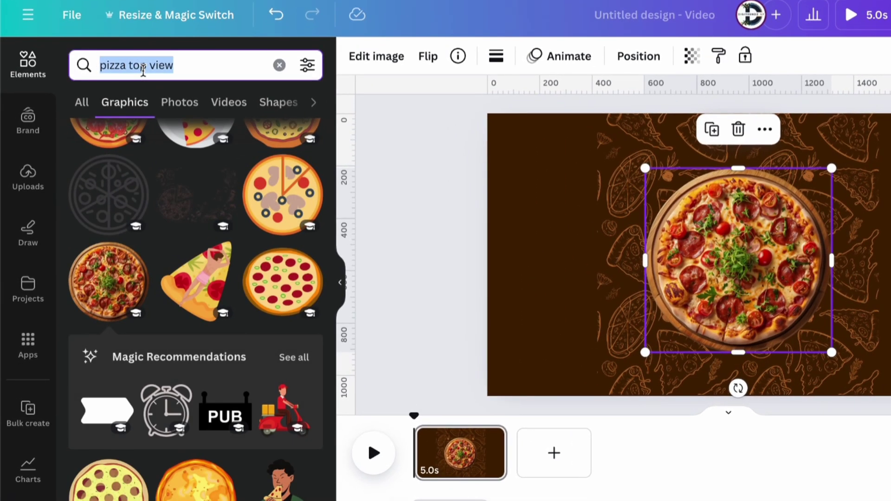
pyautogui.write('round shadow')
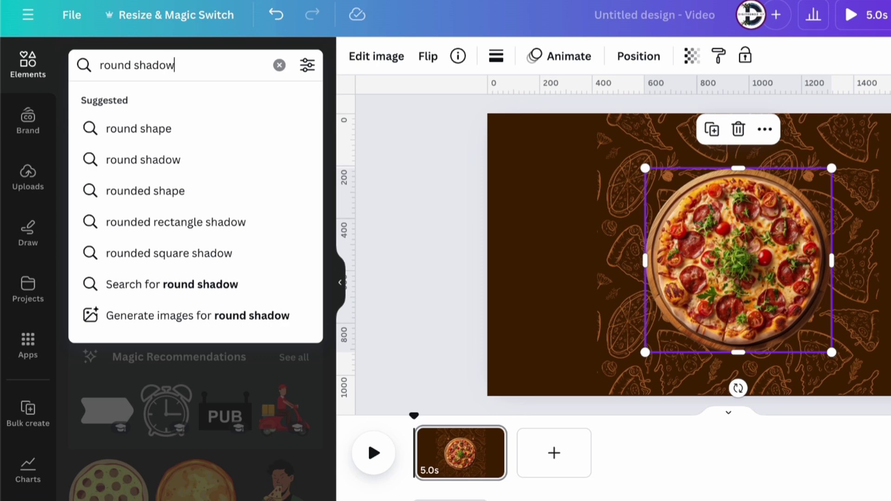
pyautogui.press('Return')
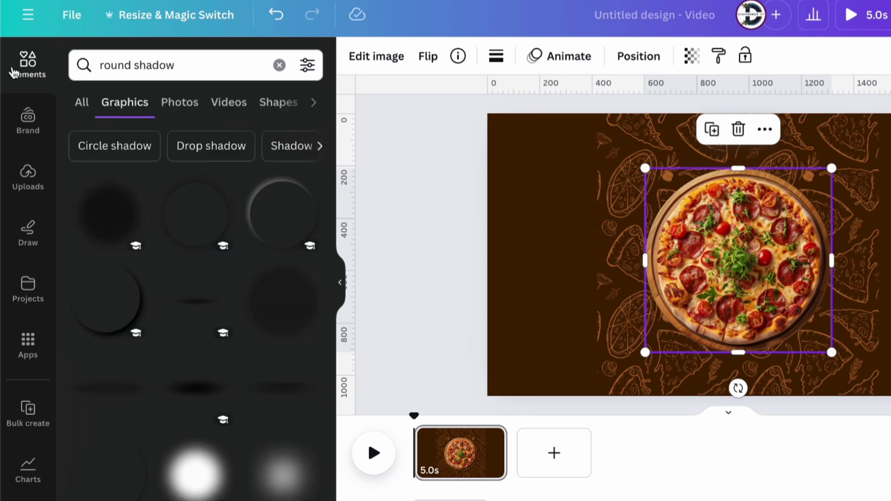
pyautogui.click(96, 200)
# Step: Shift the round shadow toward the pizza's lower left, duplicate it, and offset the copy toward the pizza's right side
pyautogui.moveTo(742, 272); pyautogui.dragTo(723, 282)
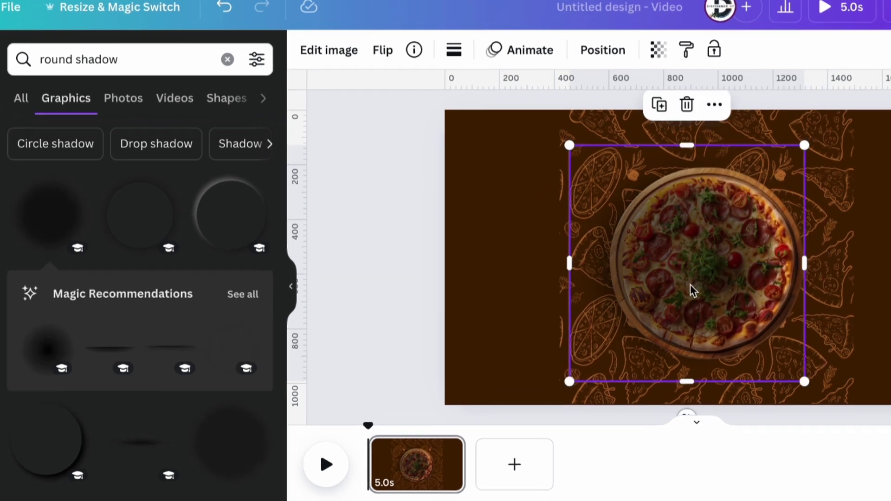
pyautogui.hotkey('ctrl', 'd')
pyautogui.moveTo(730, 251); pyautogui.dragTo(660, 255)
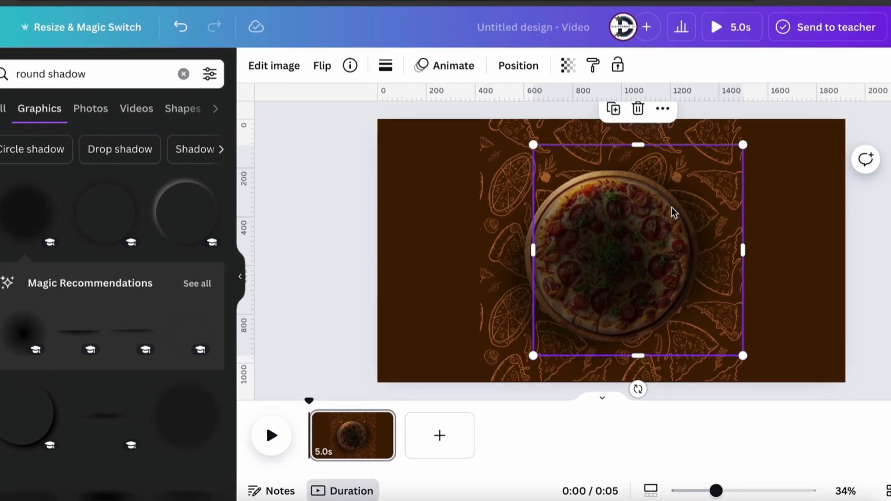
# Step: Reorder the layers so the pizza lies above both round shadows
pyautogui.rightClick(774, 211)
pyautogui.moveTo(824, 222)
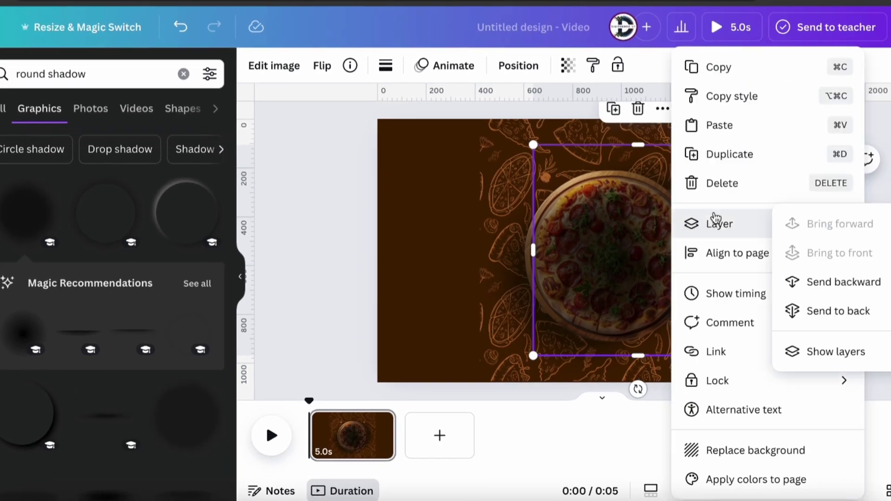
pyautogui.click(813, 350)
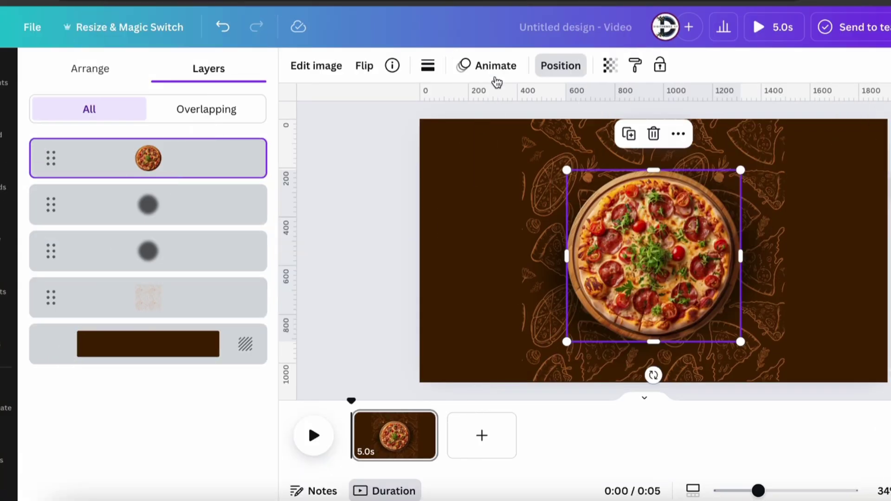
# Step: Apply the clockwise Rotate motion effect to the pizza and reduce its speed slightly below the midpoint
pyautogui.click(455, 79)
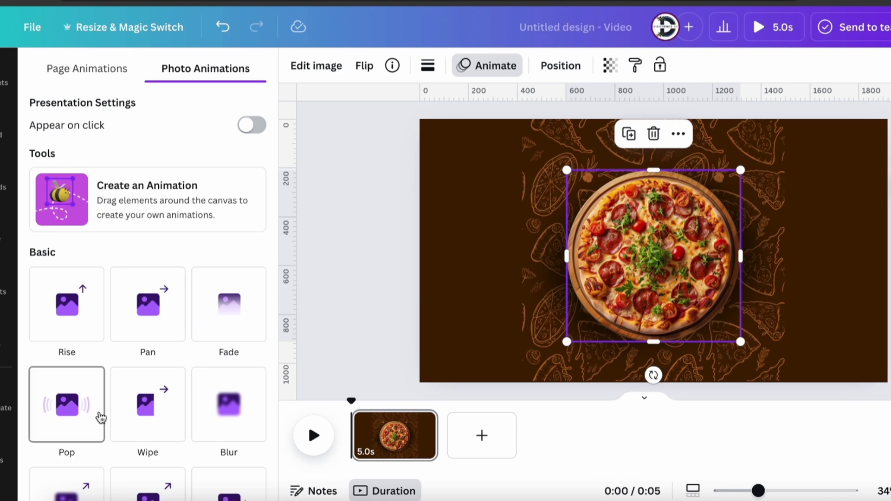
pyautogui.scroll(-10, 149, 409)
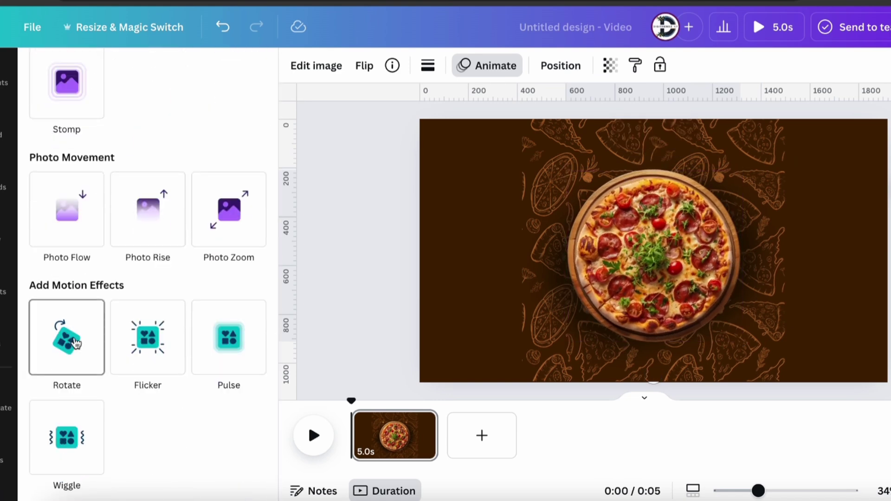
pyautogui.click(76, 343)
pyautogui.scroll(-3, 137, 402)
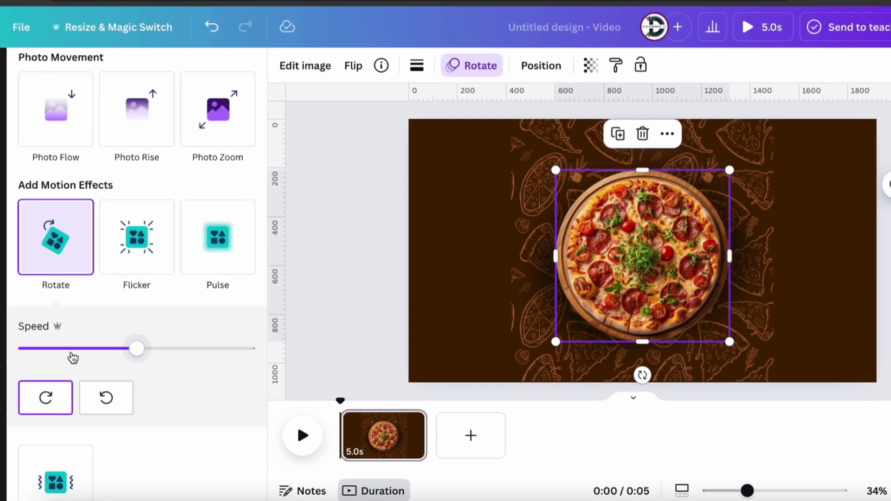
pyautogui.moveTo(140, 349); pyautogui.dragTo(119, 351)
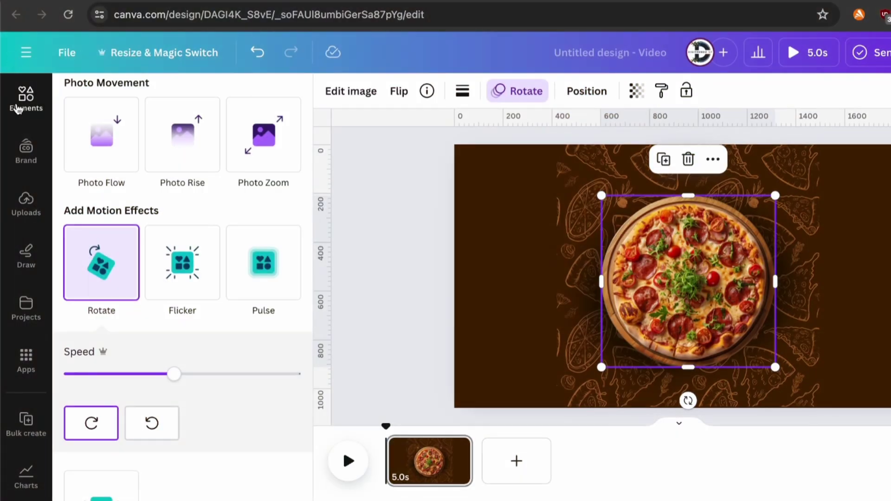
# Step: Add a text box above the pizza reading "Meat Lover" and set its font to Handelson One
pyautogui.click(26, 97)
pyautogui.click(153, 105)
pyautogui.write('tex')
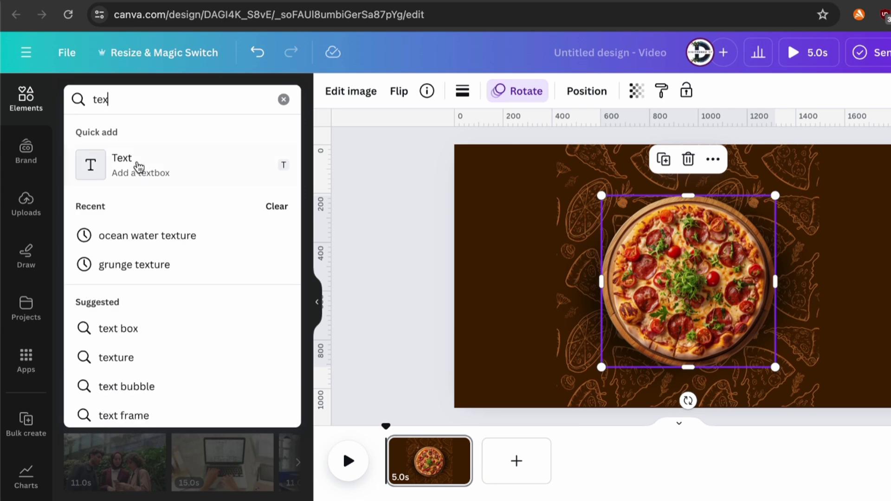
pyautogui.click(137, 167)
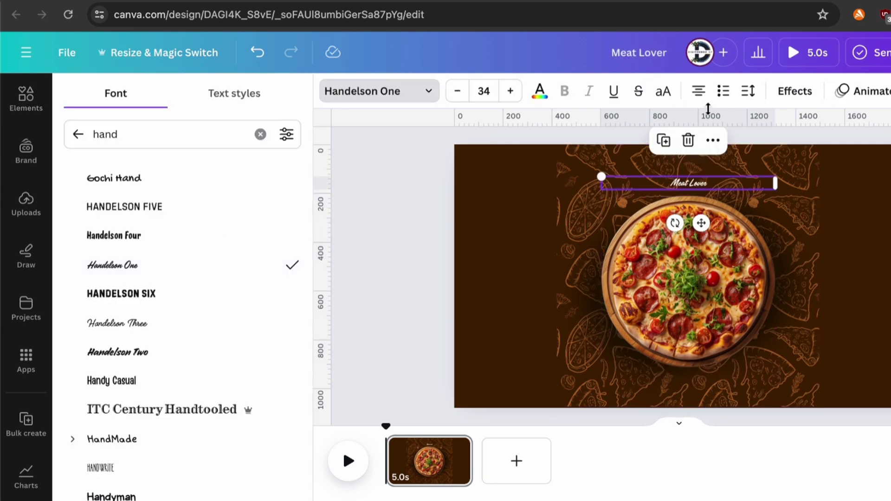
# Step: Apply the Curve shape effect to the "Meat Lover" text and enlarge it to size 121
pyautogui.click(785, 93)
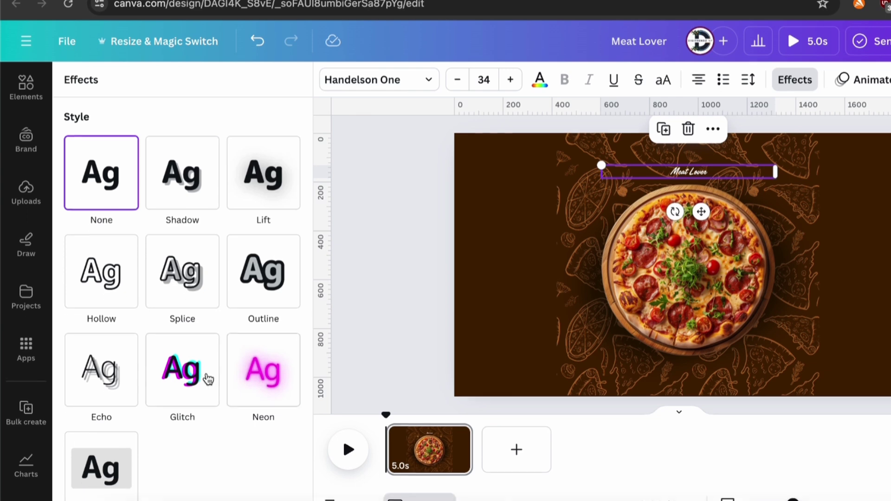
pyautogui.scroll(-3, 209, 390)
pyautogui.click(182, 438)
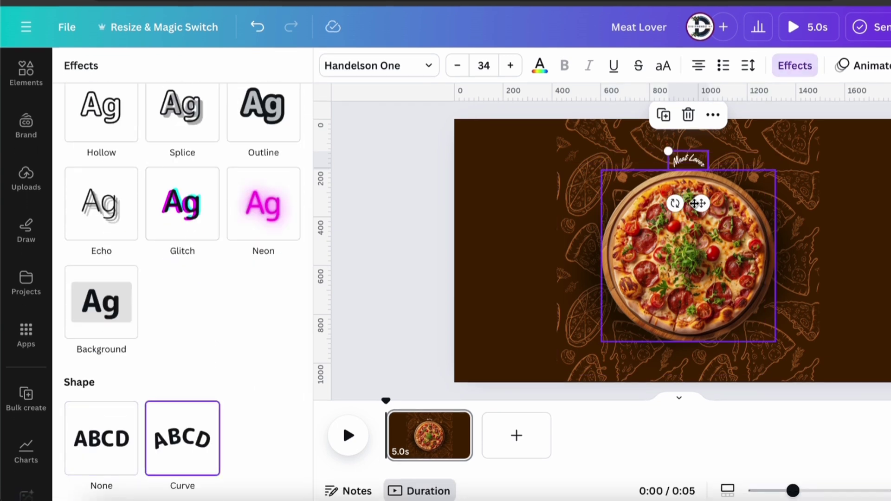
pyautogui.scroll(-2, 183, 422)
pyautogui.moveTo(225, 473)
pyautogui.mouseDown()
pyautogui.moveTo(189, 485)
pyautogui.moveTo(234, 487)
pyautogui.mouseUp()
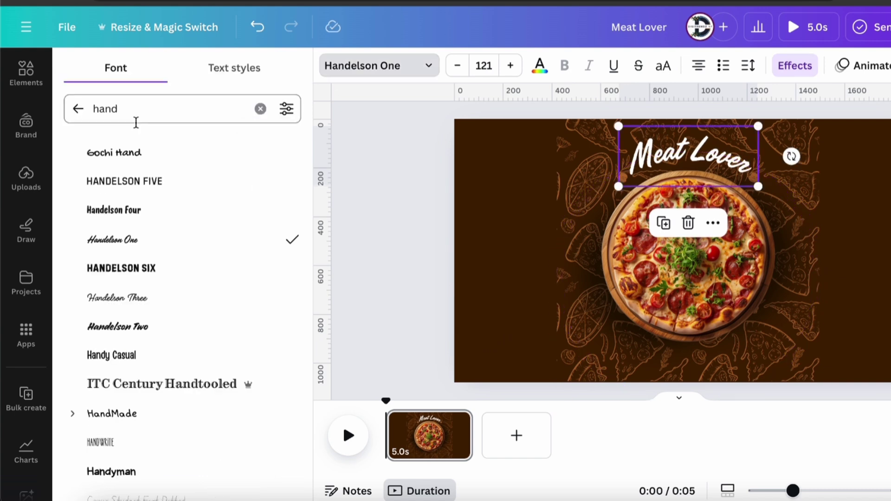
# Step: Try several hand-style fonts on the "Meat Lover" title and set it to Handwrite
pyautogui.click(135, 206)
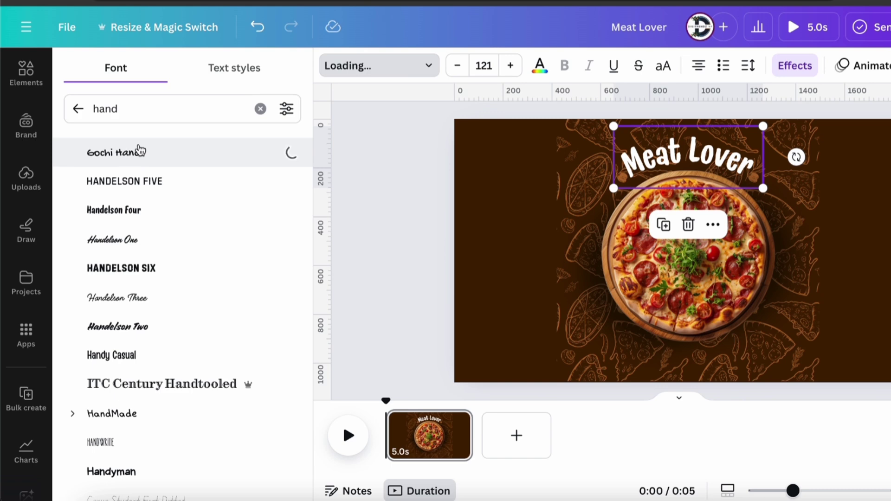
pyautogui.click(139, 299)
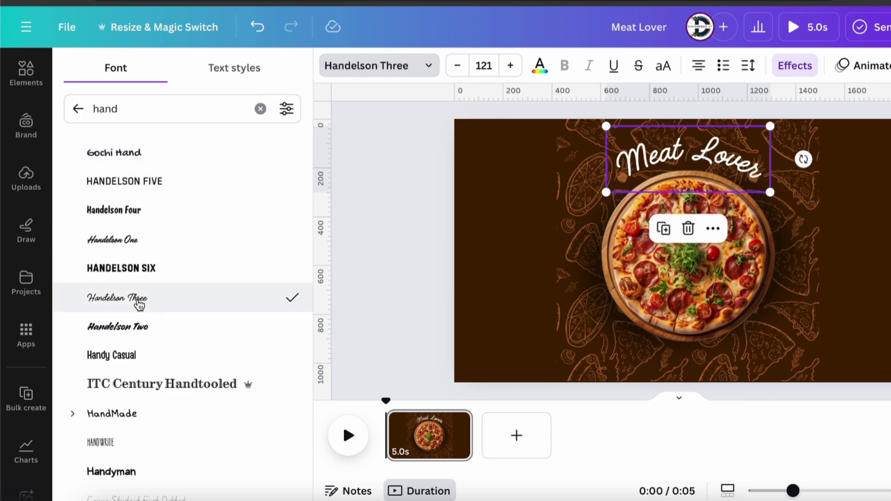
pyautogui.click(131, 335)
pyautogui.click(127, 364)
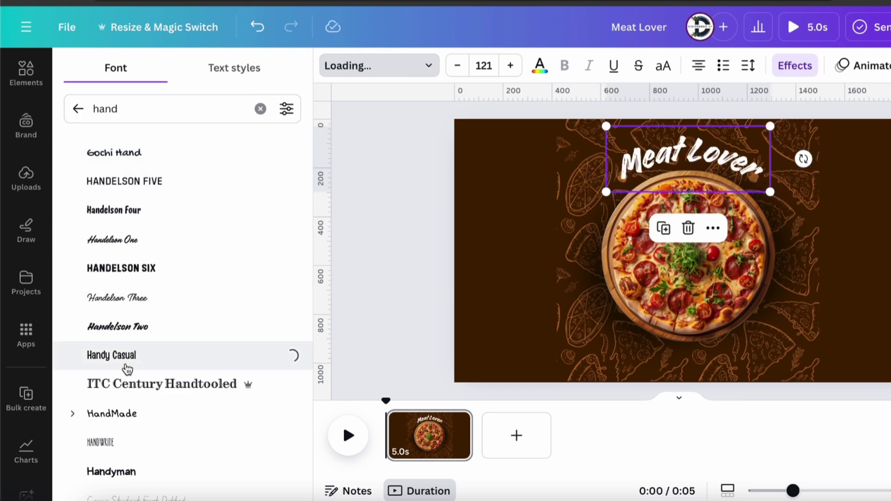
pyautogui.scroll(-1, 128, 370)
pyautogui.click(124, 378)
pyautogui.scroll(-2, 127, 372)
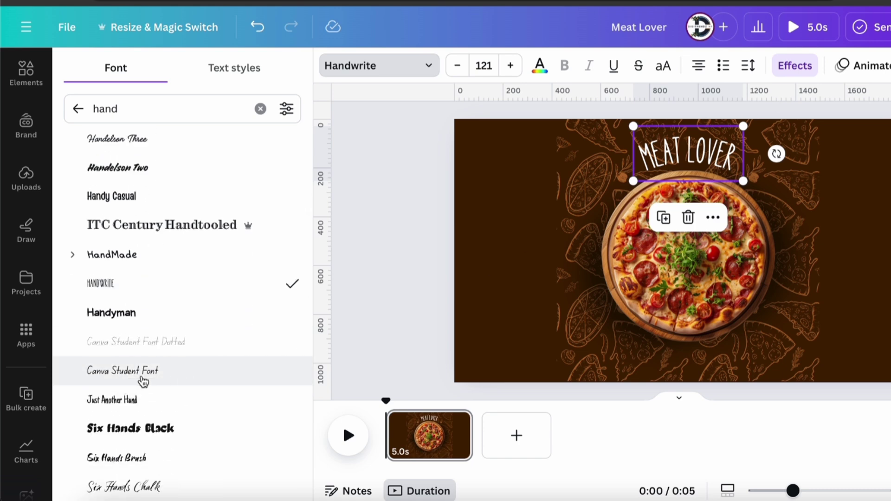
# Step: Try alternative fonts on the "Meat Lover" title, including Six Hands Chalk, HandMade, Handy Casual and Handelson Three
pyautogui.click(134, 480)
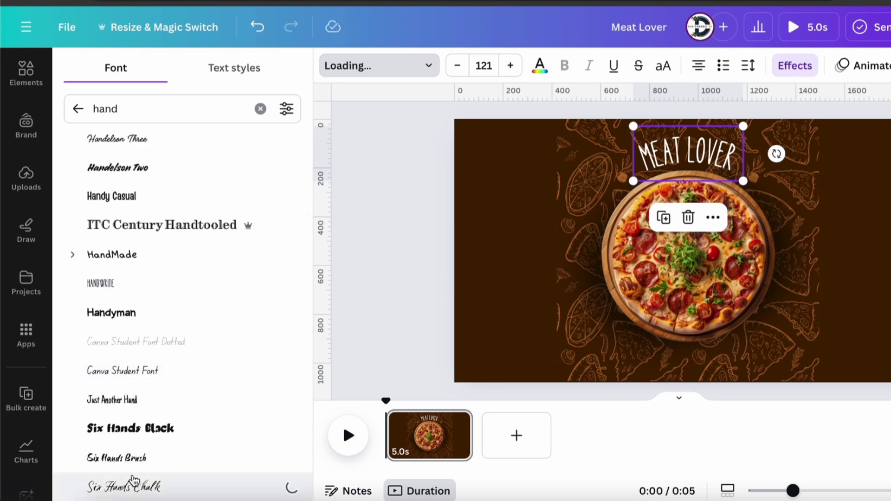
pyautogui.click(135, 458)
pyautogui.click(135, 487)
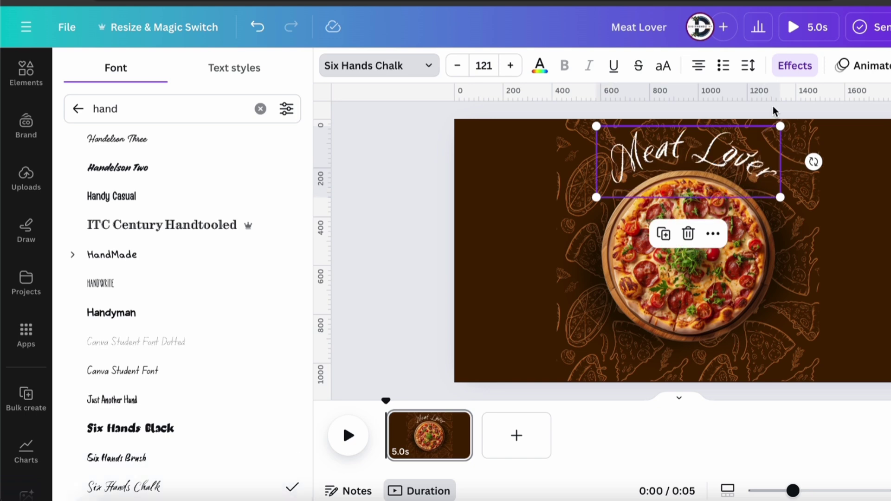
pyautogui.click(146, 317)
pyautogui.scroll(1, 139, 278)
pyautogui.click(139, 274)
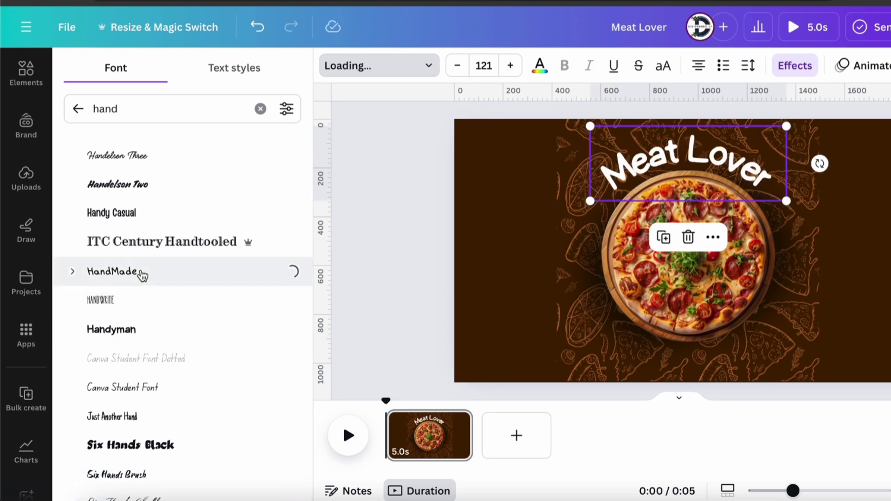
pyautogui.scroll(2, 143, 277)
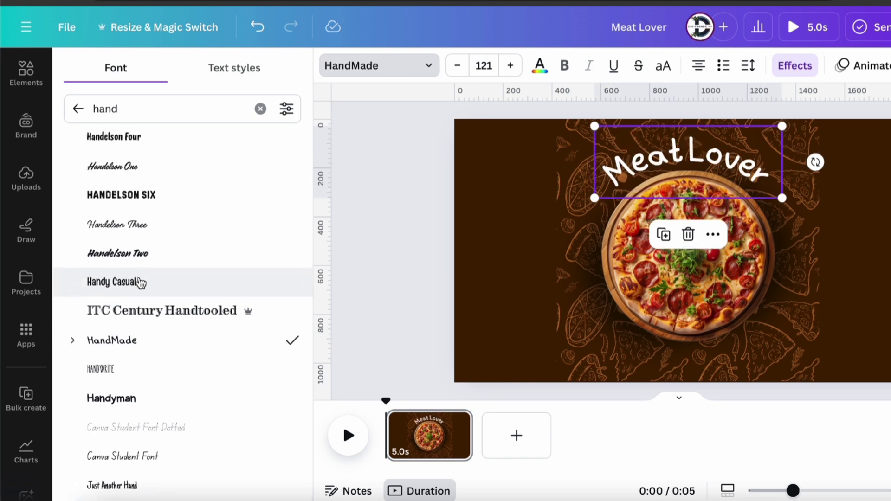
pyautogui.click(140, 282)
pyautogui.click(141, 260)
pyautogui.click(147, 235)
pyautogui.scroll(1, 149, 243)
pyautogui.click(174, 207)
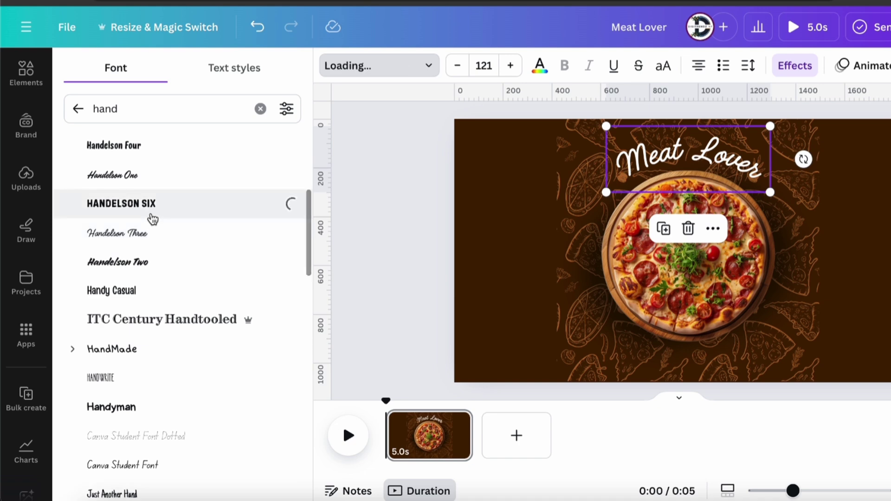
# Step: Undo the latest font trials on the "Meat Lover" title back to the Handwrite font
pyautogui.press('Escape')
pyautogui.hotkey('ctrl', 'z')
pyautogui.hotkey('ctrl', 'z')
pyautogui.hotkey('ctrl', 'z')
pyautogui.hotkey('ctrl', 'z')
pyautogui.hotkey('ctrl', 'z')
pyautogui.hotkey('ctrl', 'z')
pyautogui.hotkey('ctrl', 'z')
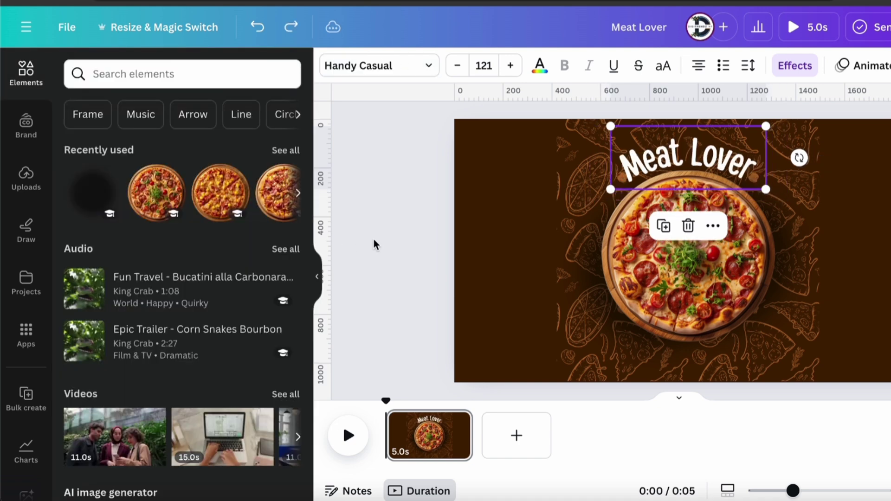
pyautogui.hotkey('ctrl', 'z')
pyautogui.hotkey('ctrl', 'z')
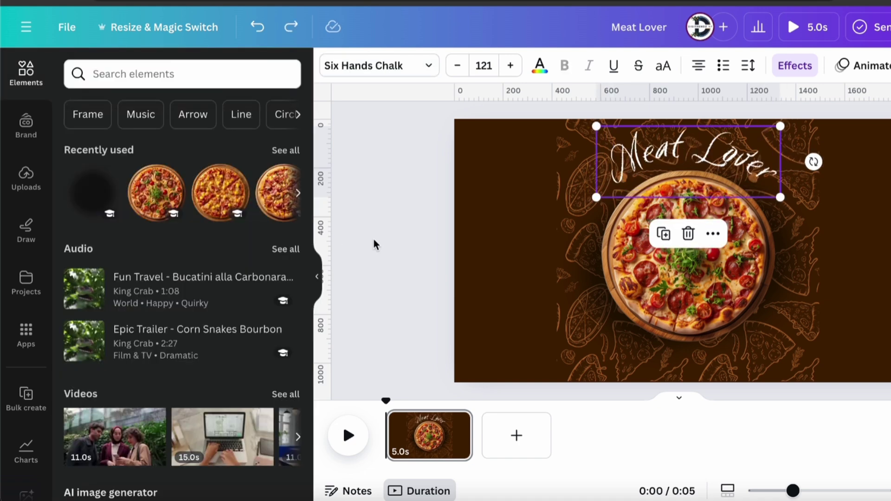
pyautogui.click(436, 187)
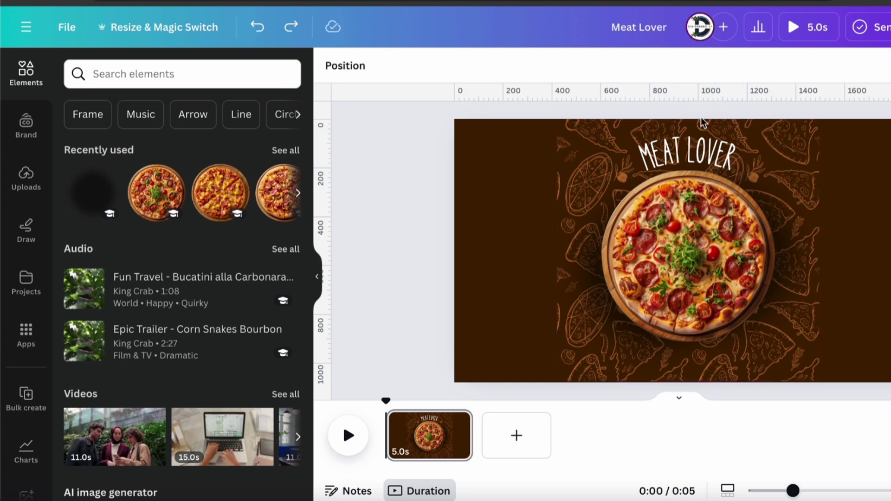
pyautogui.hotkey('ctrl', 'z')
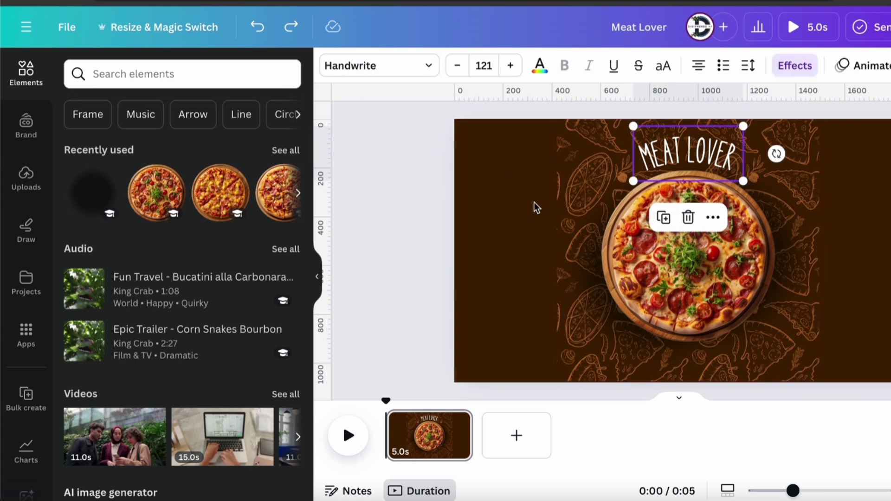
pyautogui.hotkey('ctrl', 'z')
pyautogui.hotkey('ctrl', 'z')
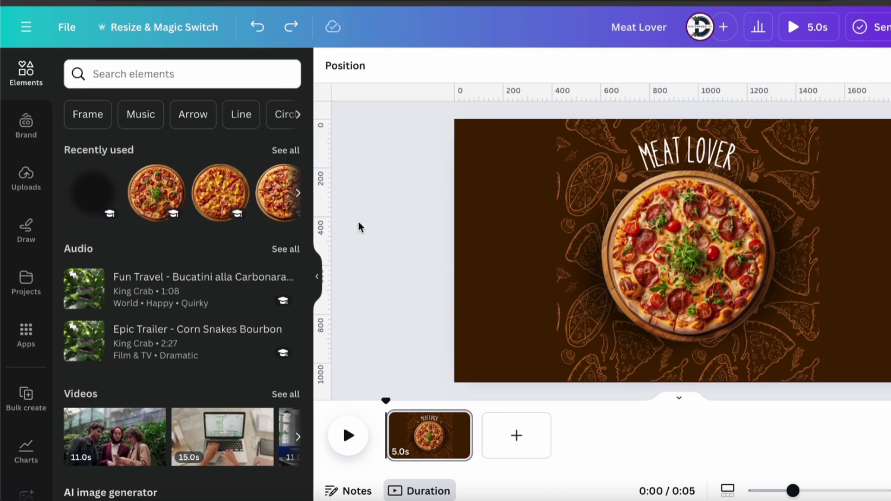
# Step: Duplicate the "Meat Lover" title below the pizza and change the copy's text to PIZZA
pyautogui.click(649, 160)
pyautogui.click(662, 216)
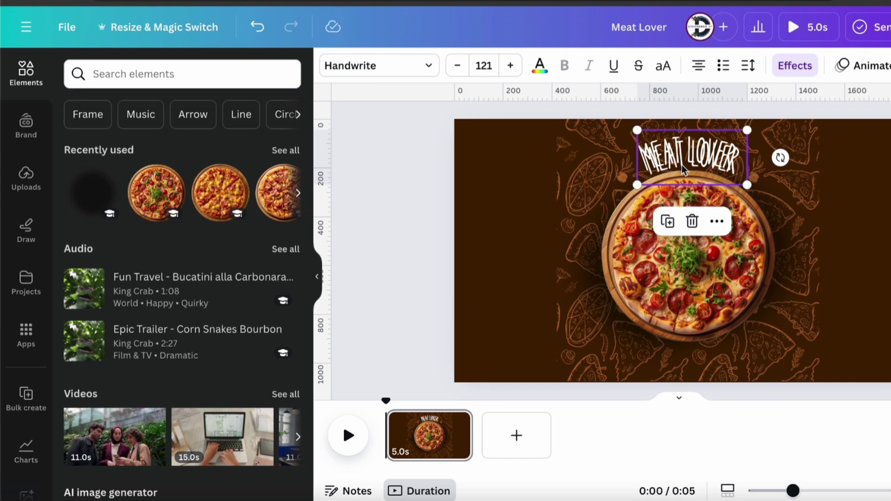
pyautogui.moveTo(687, 156); pyautogui.dragTo(690, 348)
pyautogui.doubleClick(693, 353)
pyautogui.write('PIZZA')
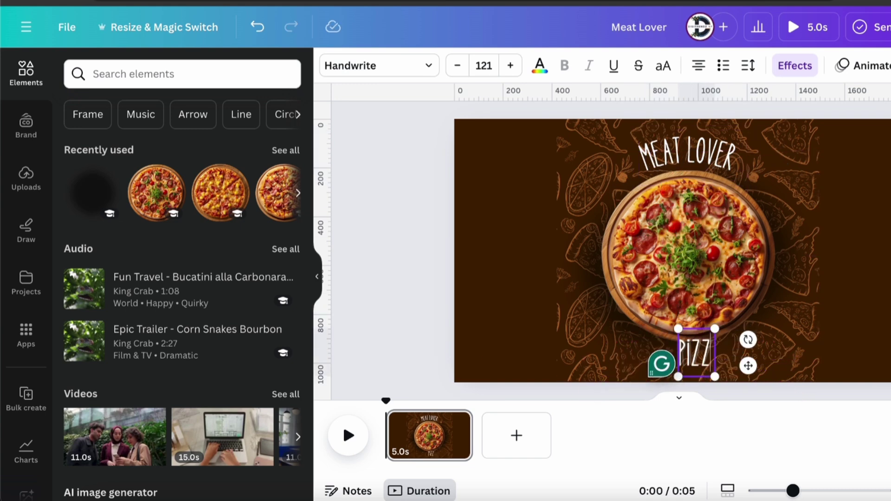
pyautogui.click(839, 293)
# Step: Set the Curve value of the PIZZA text to -72
pyautogui.click(695, 353)
pyautogui.click(787, 70)
pyautogui.scroll(-5, 156, 296)
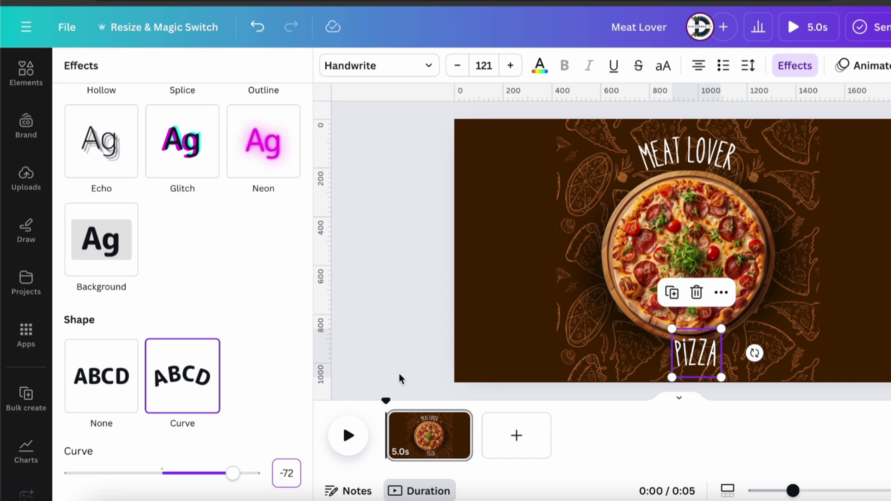
pyautogui.click(703, 373)
# Step: Shrink the pizza slightly, reposition it between the two titles, and nudge the PIZZA text slightly lower
pyautogui.click(696, 297)
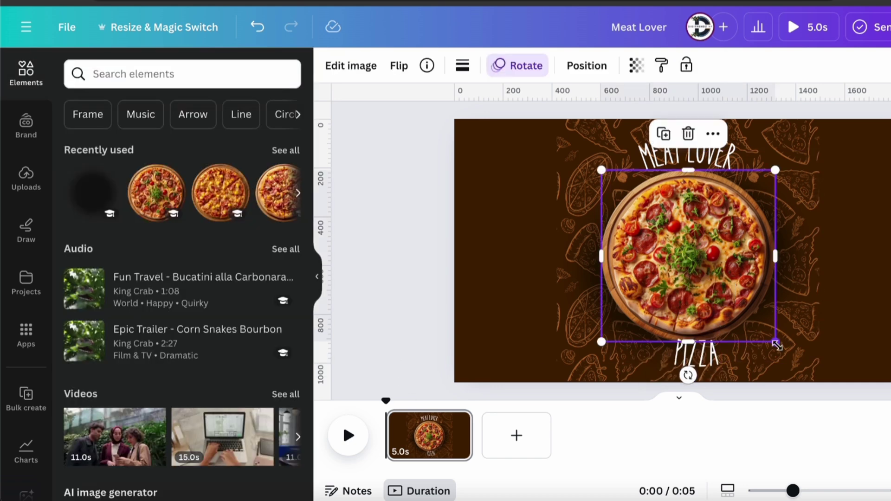
pyautogui.moveTo(776, 342); pyautogui.dragTo(767, 334)
pyautogui.moveTo(717, 276); pyautogui.dragTo(726, 279)
pyautogui.click(699, 354)
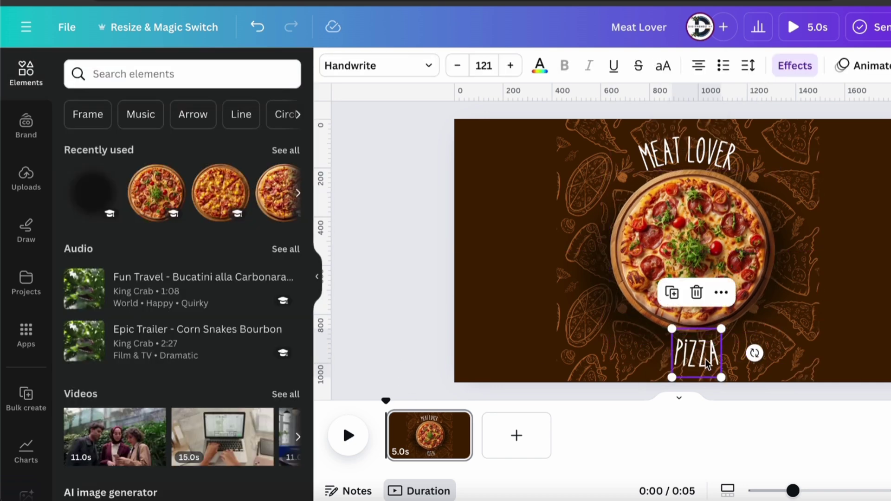
pyautogui.moveTo(701, 354); pyautogui.dragTo(700, 357)
# Step: Browse the page and element animations available for the selected "Meat Lover" title, PIZZA title and pizza image
pyautogui.click(688, 153)
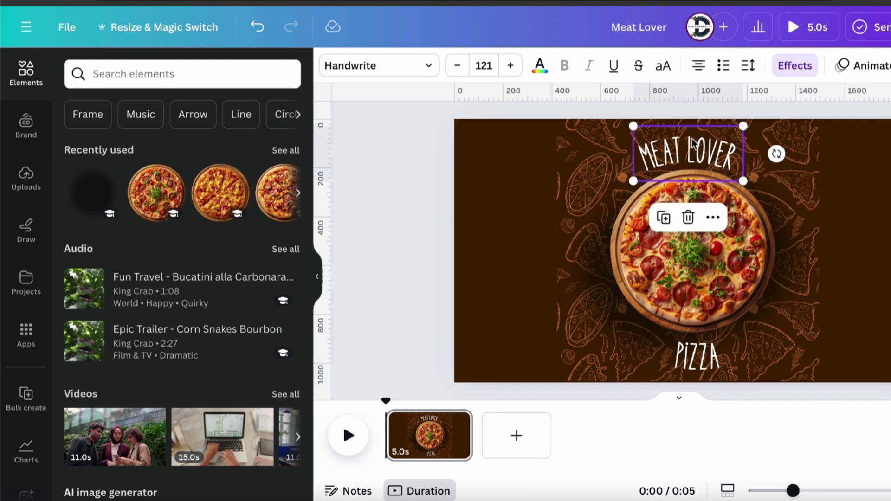
pyautogui.click(689, 367)
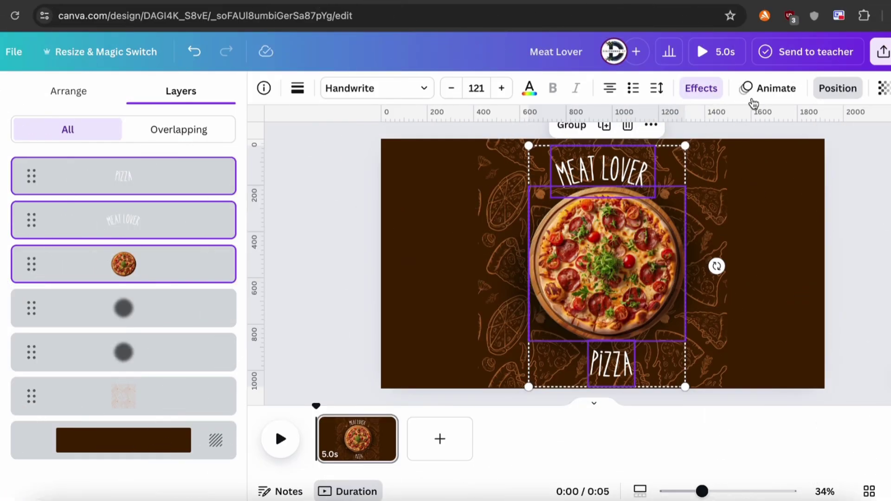
pyautogui.click(767, 93)
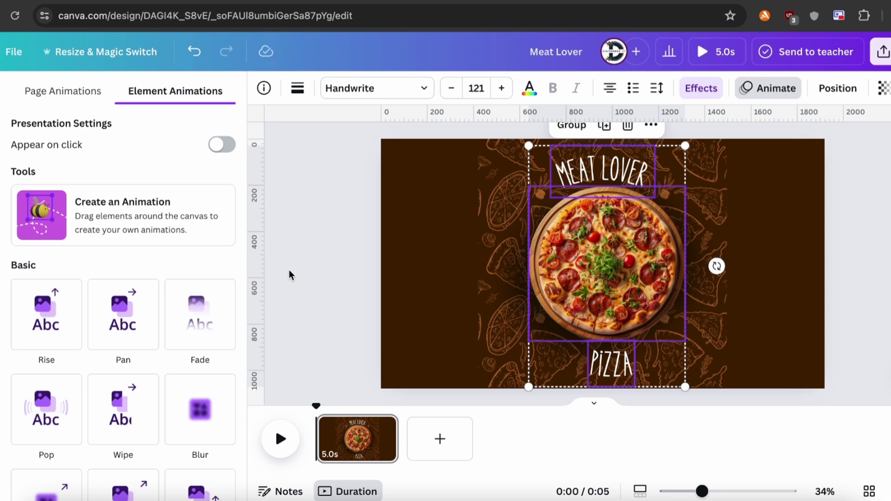
pyautogui.scroll(-9, 204, 260)
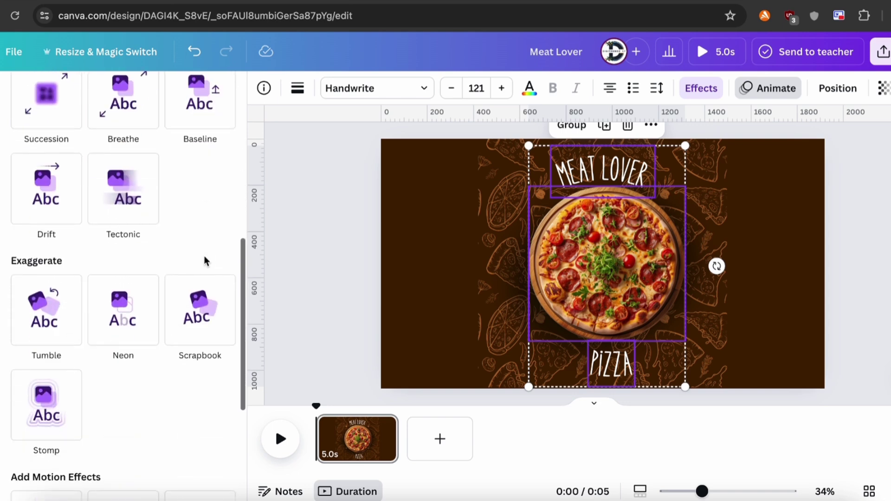
pyautogui.scroll(-5, 206, 262)
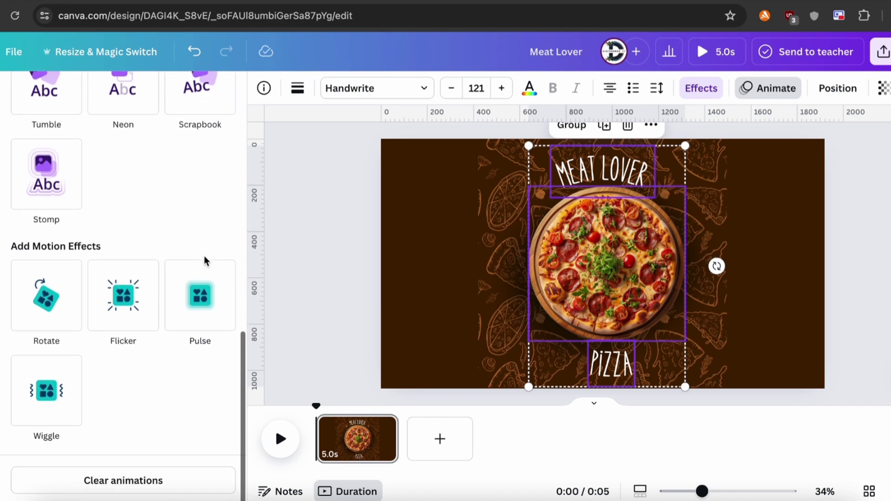
pyautogui.scroll(3, 205, 260)
pyautogui.scroll(10, 206, 227)
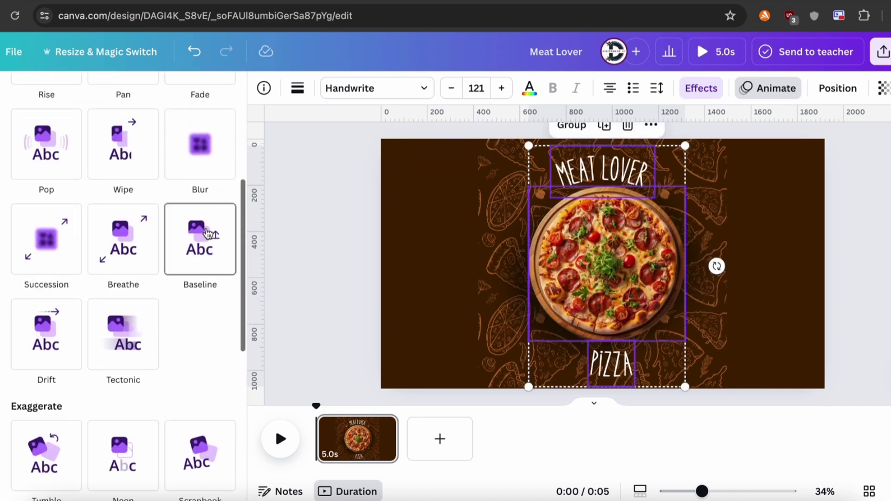
pyautogui.scroll(-12, 209, 312)
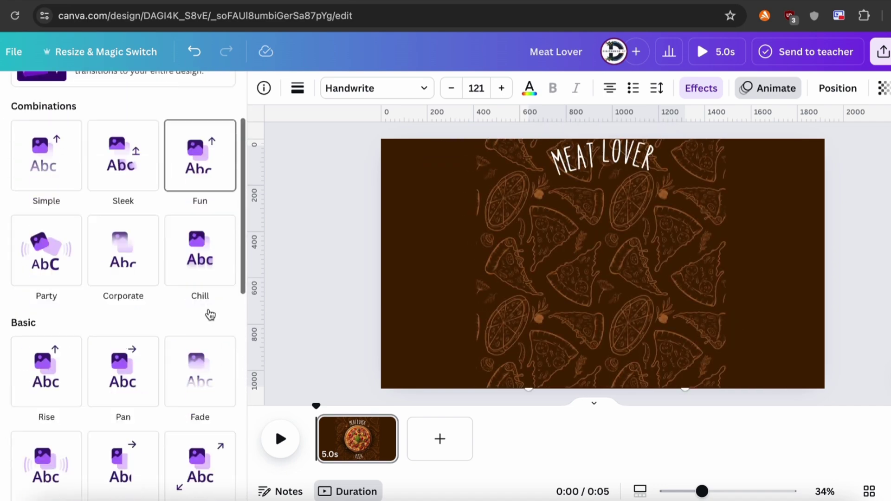
pyautogui.scroll(6, 208, 308)
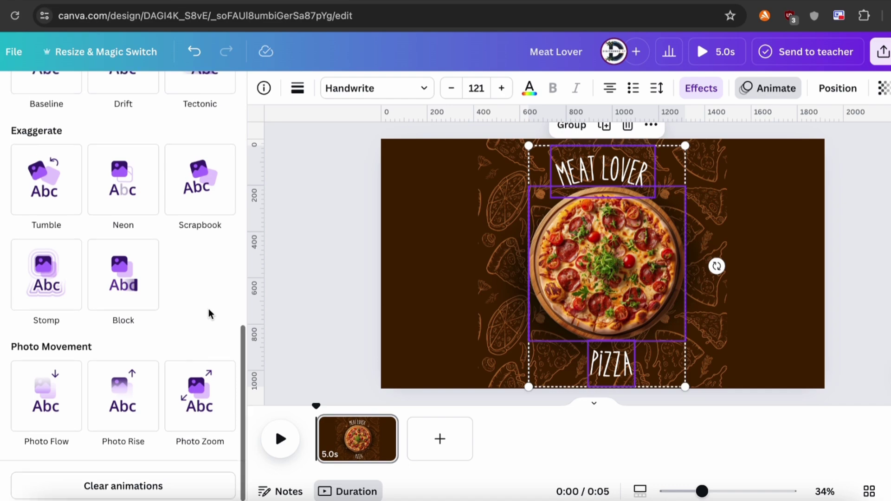
pyautogui.scroll(7, 210, 314)
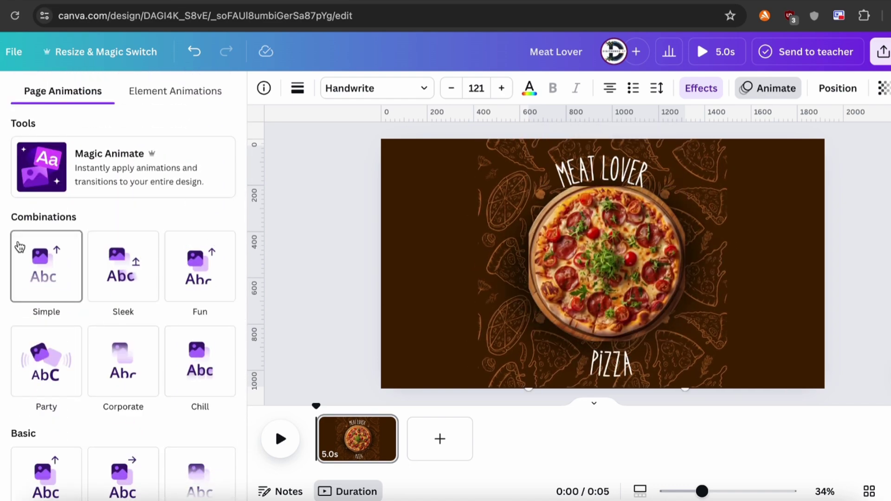
# Step: Apply the Merge text animation to the "Meat Lover" and PIZZA titles
pyautogui.click(176, 91)
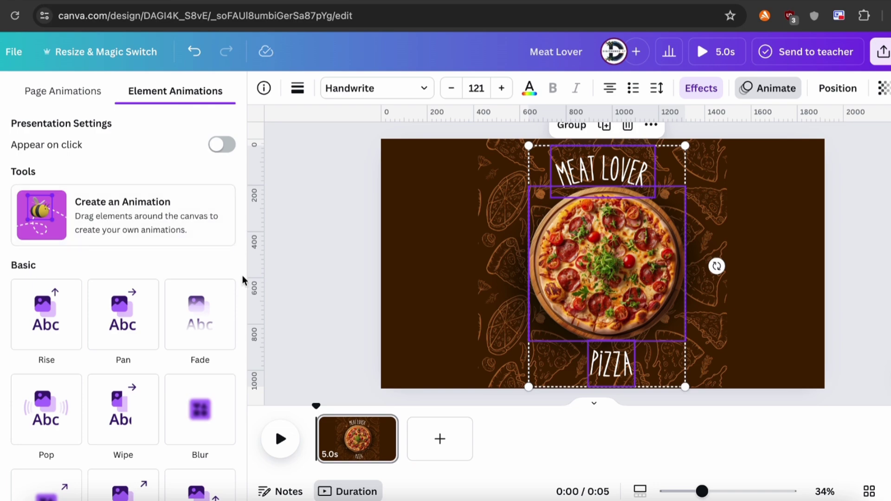
pyautogui.scroll(-1, 242, 281)
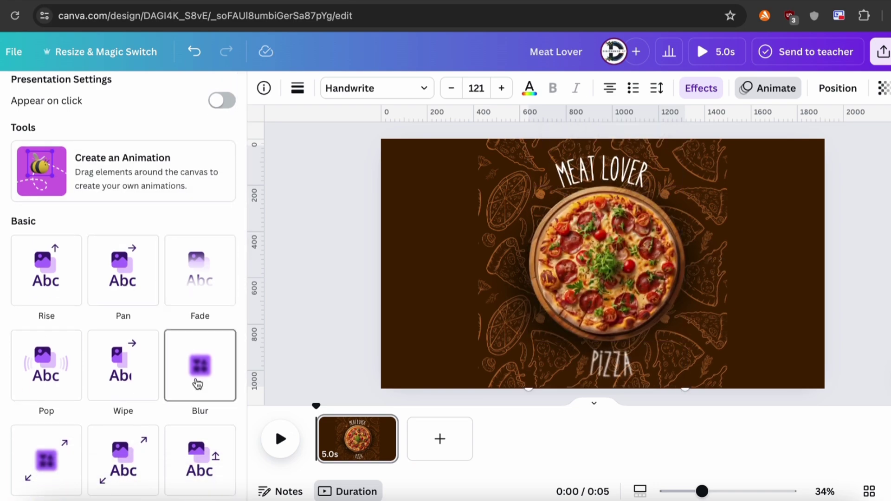
pyautogui.scroll(-1, 84, 381)
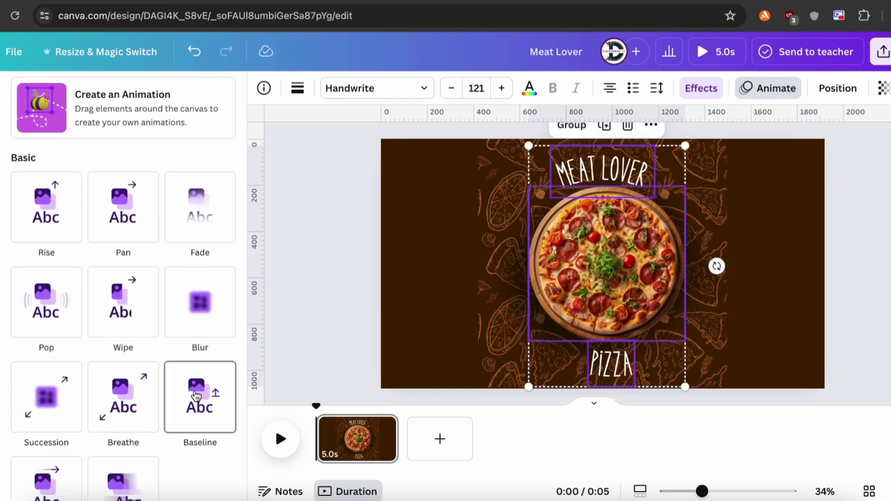
pyautogui.scroll(-2, 122, 408)
pyautogui.scroll(-3, 55, 420)
pyautogui.scroll(-6, 139, 441)
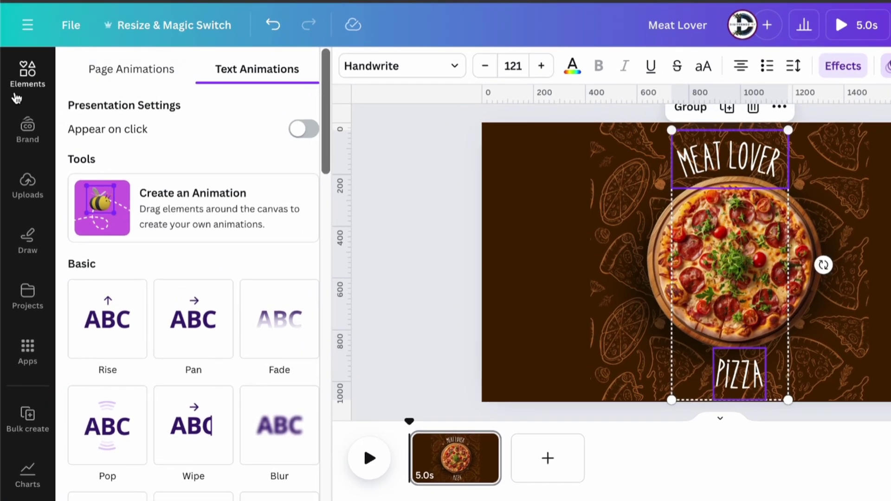
# Step: Find a "pizza slice" graphic, place the dripping pepperoni slice in the page's upper-left corner, and flip it horizontally
pyautogui.click(27, 76)
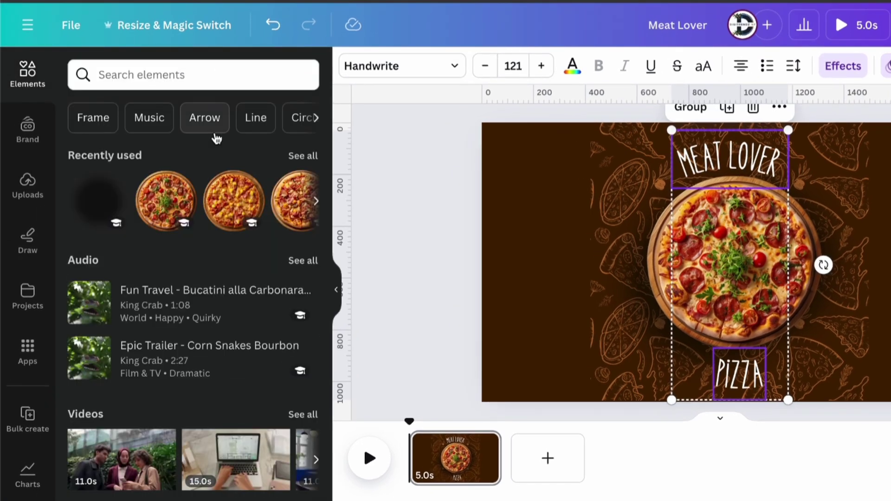
pyautogui.click(208, 86)
pyautogui.write('pizz')
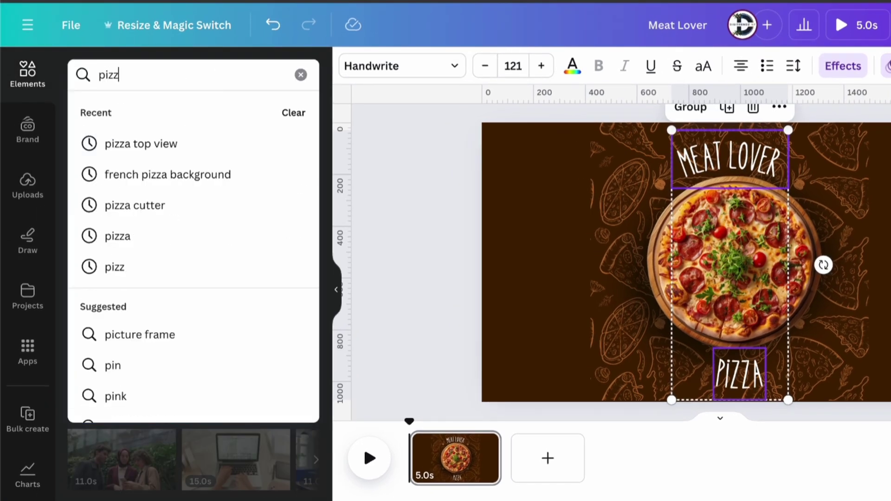
pyautogui.write('a slice')
pyautogui.press('Return')
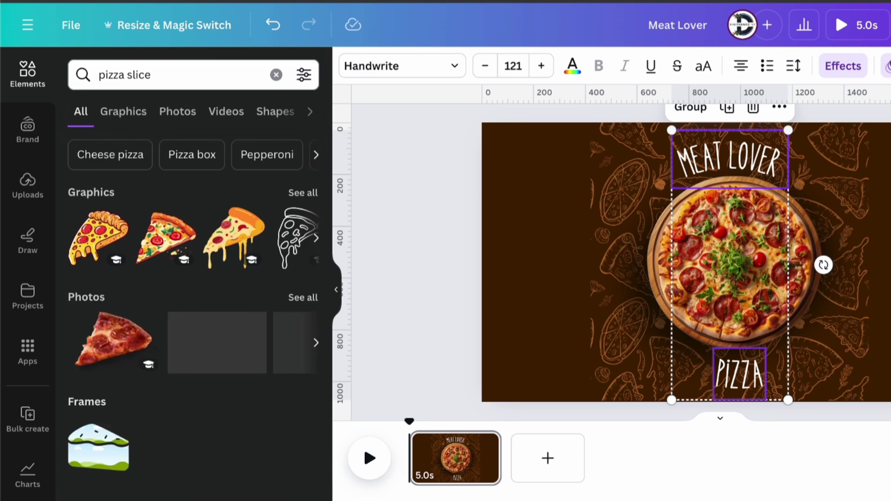
pyautogui.click(123, 112)
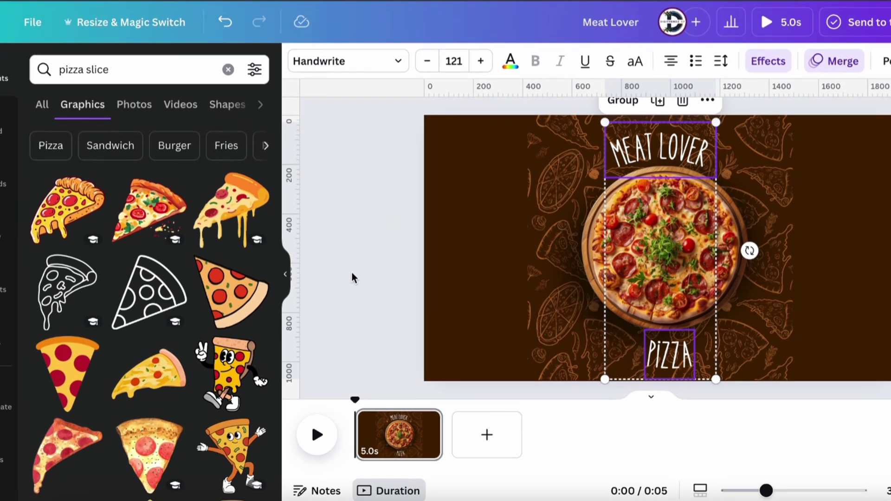
pyautogui.click(67, 209)
pyautogui.moveTo(656, 239); pyautogui.dragTo(469, 166)
pyautogui.click(368, 61)
pyautogui.click(382, 97)
pyautogui.moveTo(528, 219); pyautogui.dragTo(519, 189)
# Step: Search the graphics for mojito and place the yellow drink with the teal straw in the page's lower-right corner
pyautogui.doubleClick(158, 73)
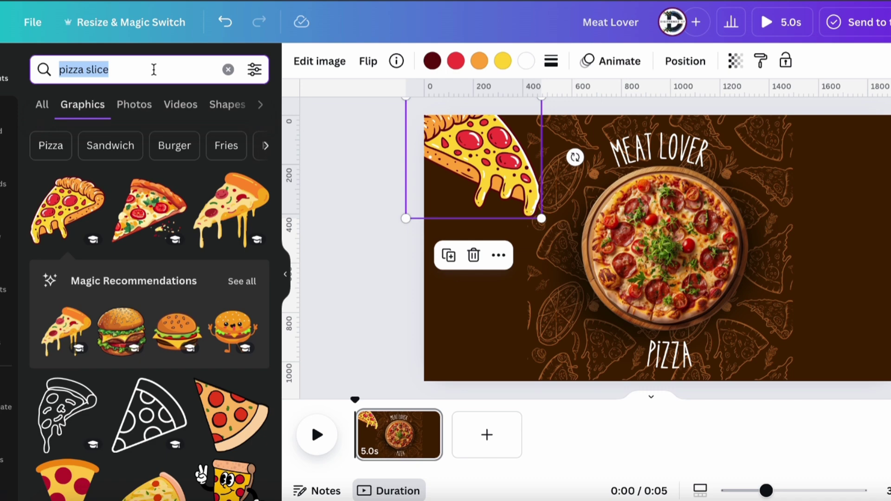
pyautogui.write('mojito')
pyautogui.press('Return')
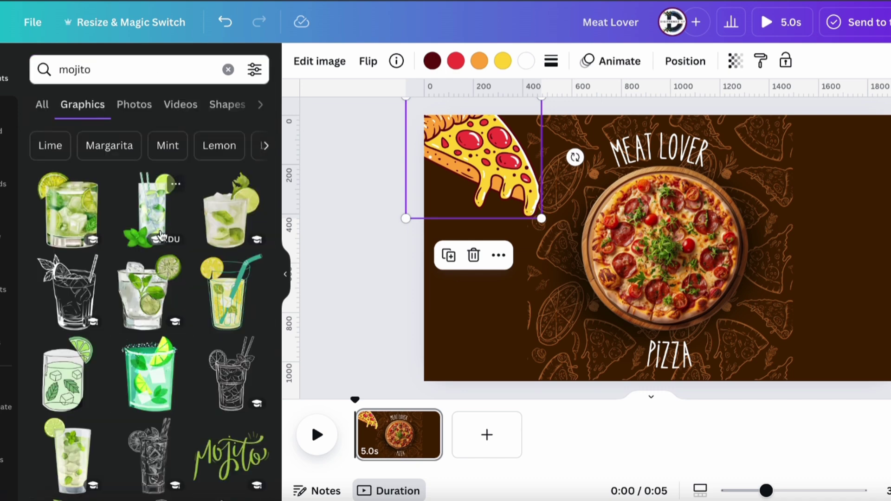
pyautogui.moveTo(227, 297); pyautogui.dragTo(872, 342)
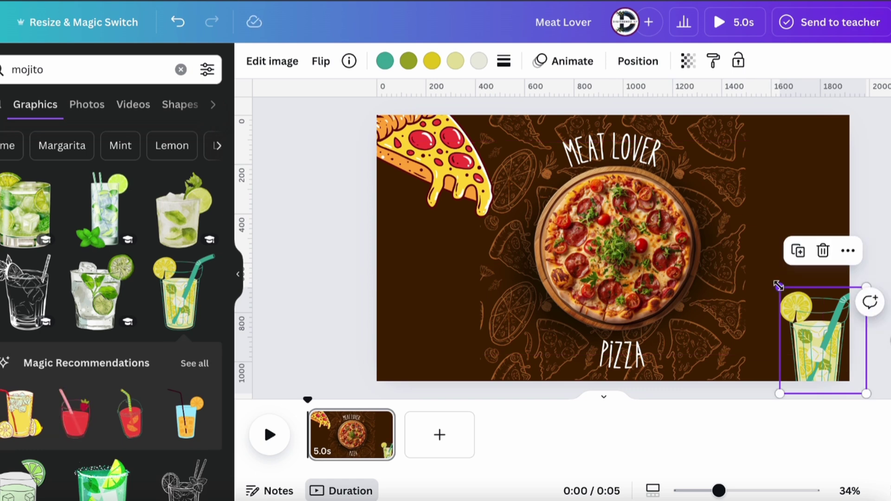
# Step: Enlarge the mojito glass, flip it horizontally, and nudge the glass and the pizza slice within their corners
pyautogui.moveTo(779, 286); pyautogui.dragTo(732, 248)
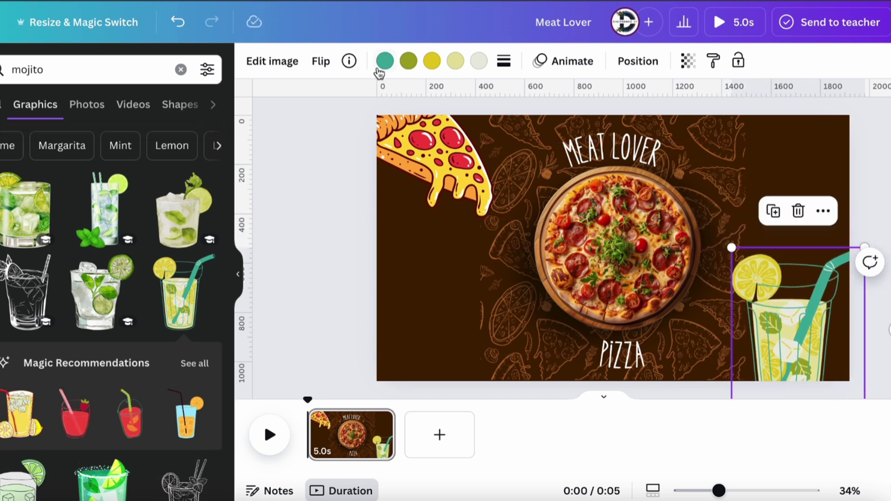
pyautogui.click(321, 61)
pyautogui.click(337, 100)
pyautogui.moveTo(816, 317)
pyautogui.mouseDown()
pyautogui.moveTo(808, 297)
pyautogui.moveTo(812, 306)
pyautogui.mouseUp()
pyautogui.moveTo(461, 167); pyautogui.dragTo(463, 173)
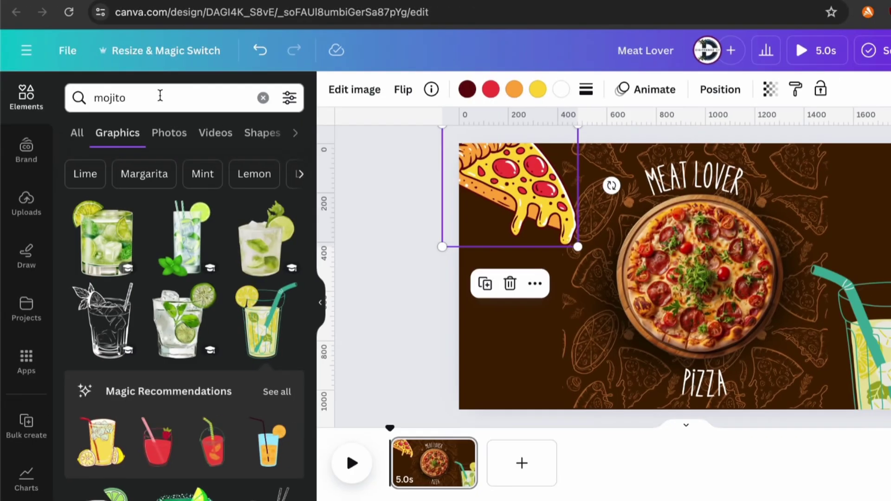
# Step: Search the graphics for "corner" and look through the results for a decoration suited to the brown background
pyautogui.click(78, 68)
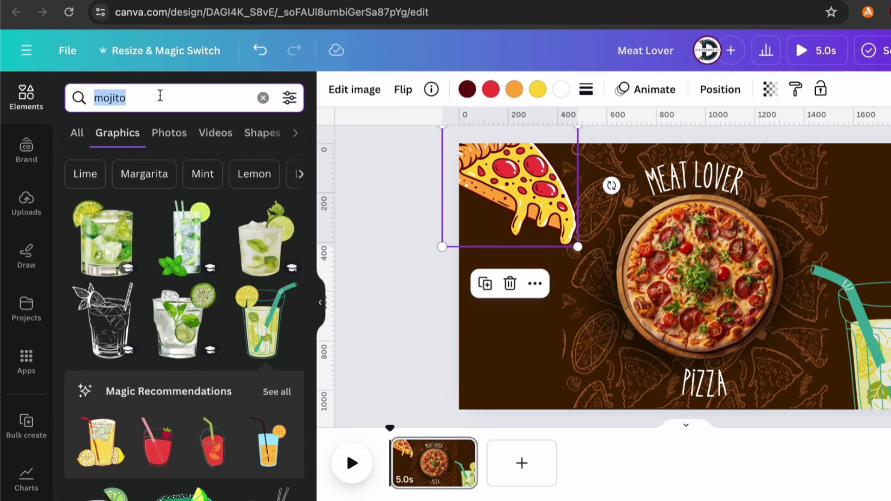
pyautogui.write('corner')
pyautogui.press('Return')
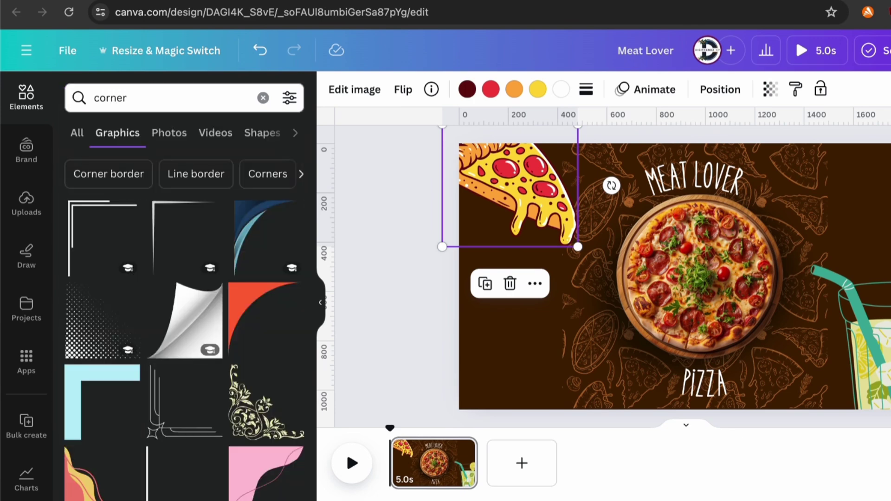
pyautogui.scroll(-10, 263, 421)
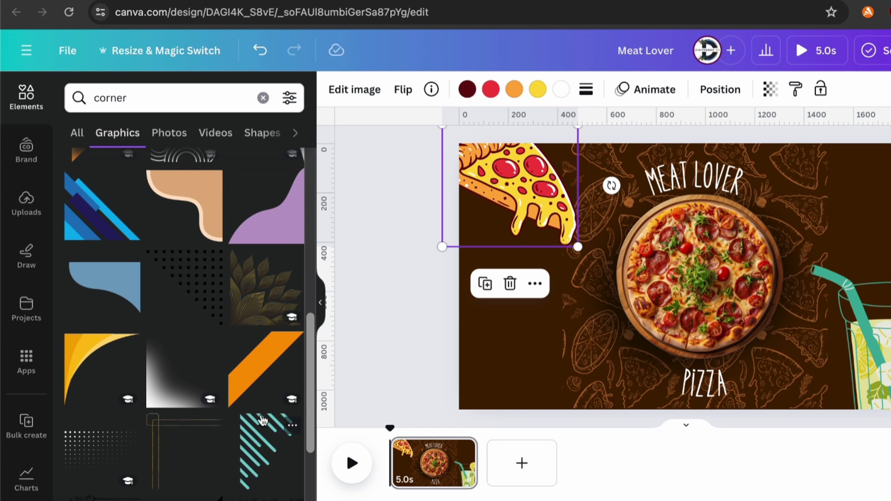
pyautogui.scroll(-5, 262, 417)
pyautogui.scroll(-3, 263, 420)
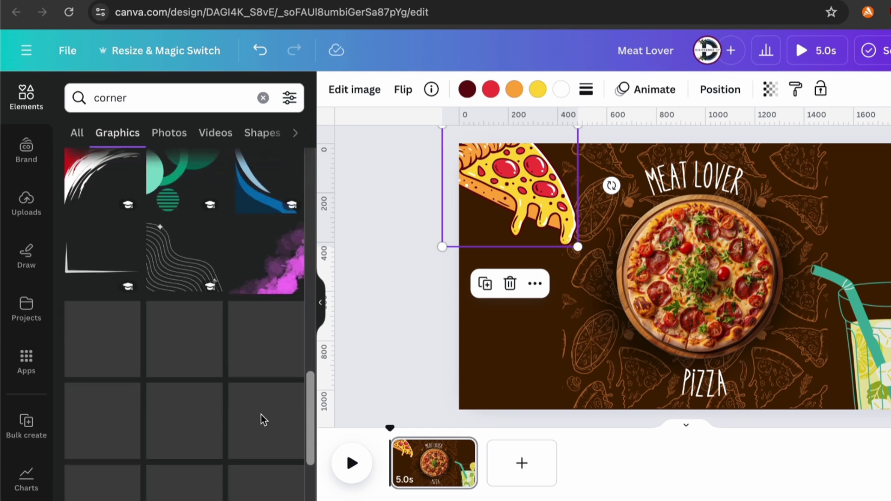
pyautogui.scroll(-3, 263, 420)
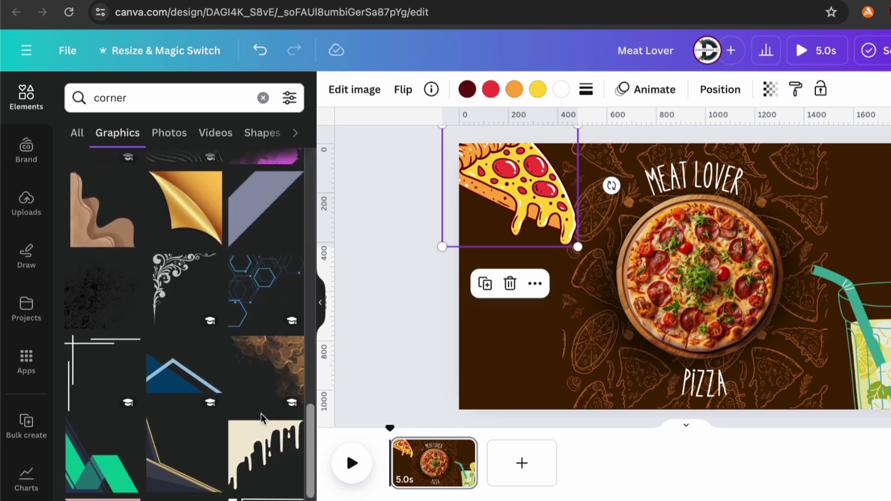
pyautogui.click(253, 354)
pyautogui.moveTo(740, 205); pyautogui.dragTo(874, 179)
pyautogui.press('Delete')
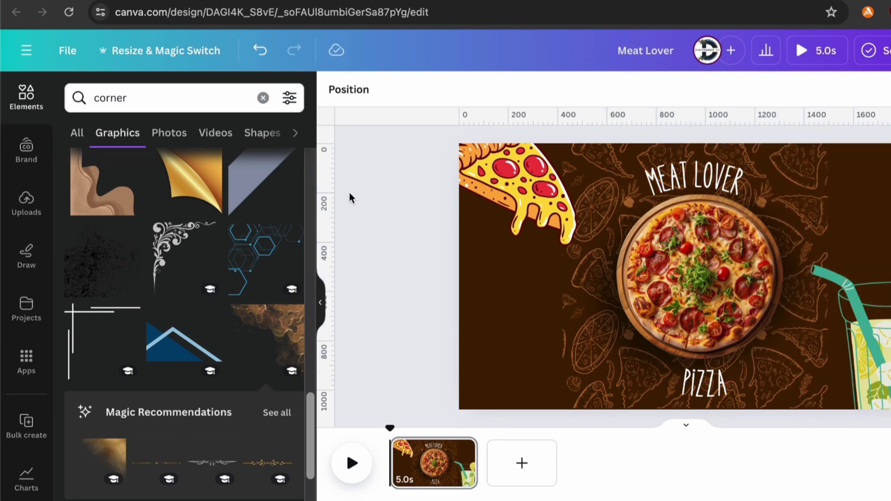
# Step: Add the gold geometric line corner graphic, shrink it, and rotate it to fit the page's upper-right corner
pyautogui.scroll(-5, 204, 267)
pyautogui.scroll(-4, 202, 298)
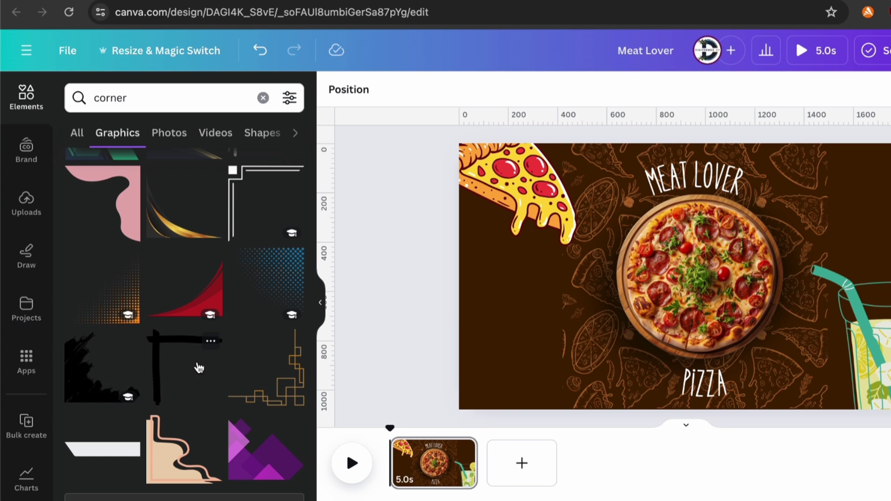
pyautogui.click(264, 390)
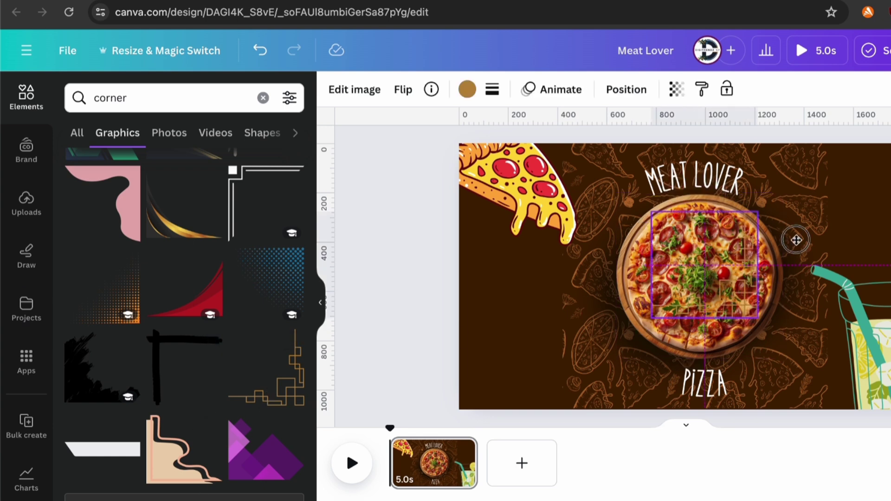
pyautogui.moveTo(796, 240); pyautogui.dragTo(872, 239)
pyautogui.moveTo(890, 175); pyautogui.dragTo(874, 84)
pyautogui.moveTo(874, 174); pyautogui.dragTo(885, 197)
pyautogui.moveTo(890, 257); pyautogui.dragTo(890, 226)
# Step: Duplicate the gold corner ornament into the page's lower-left corner and rotate the copy to face that corner squarely
pyautogui.moveTo(873, 194); pyautogui.dragTo(548, 392)
pyautogui.click(864, 263)
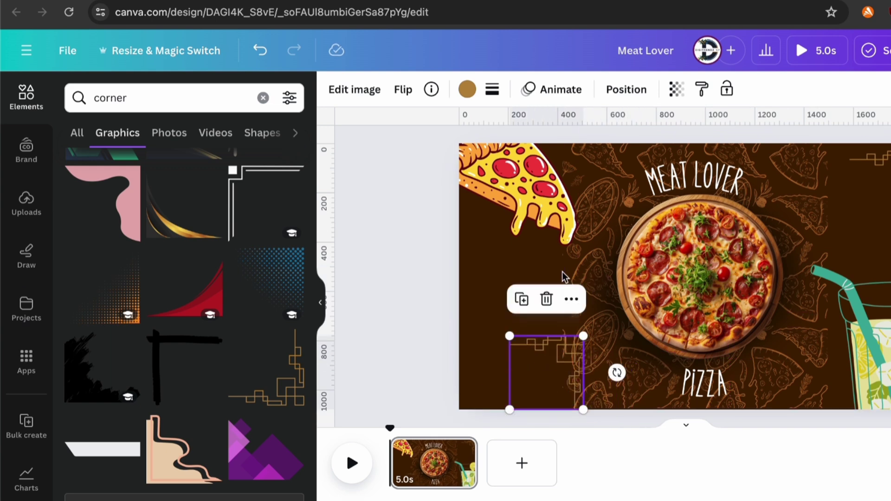
pyautogui.moveTo(617, 373); pyautogui.dragTo(509, 371)
pyautogui.moveTo(544, 369); pyautogui.dragTo(509, 365)
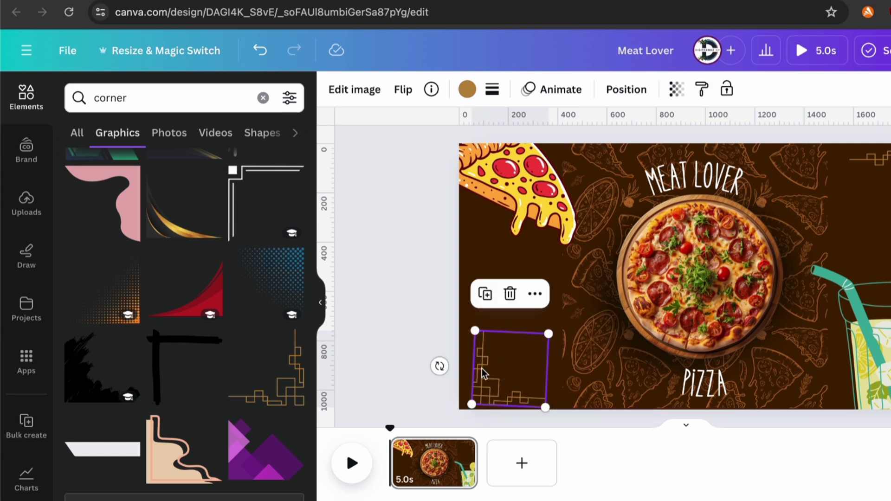
pyautogui.moveTo(440, 366); pyautogui.dragTo(501, 364)
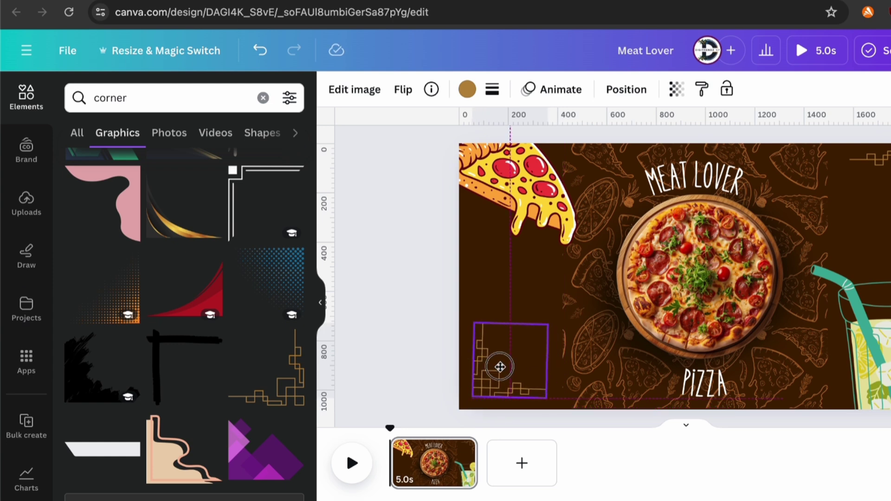
pyautogui.moveTo(440, 360); pyautogui.dragTo(442, 362)
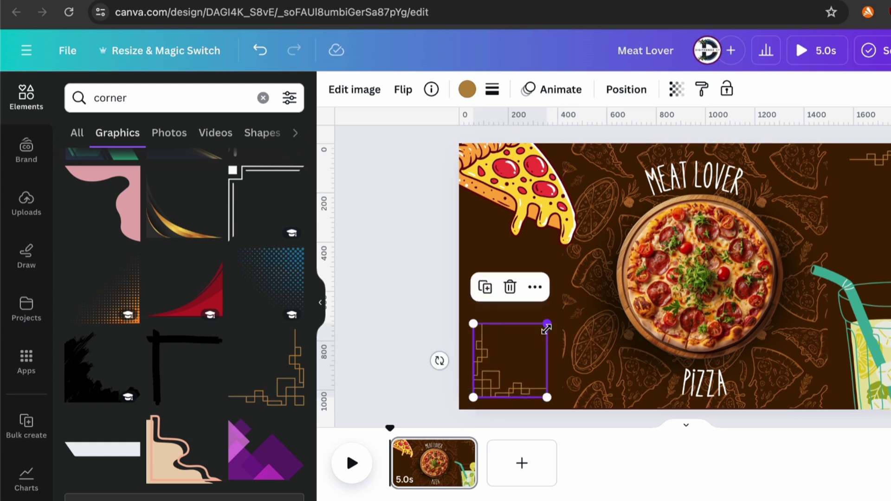
# Step: Shrink the gold ornament in the page's lower-left corner, checking it against the one in the upper-right corner
pyautogui.moveTo(548, 324); pyautogui.dragTo(528, 353)
pyautogui.click(881, 160)
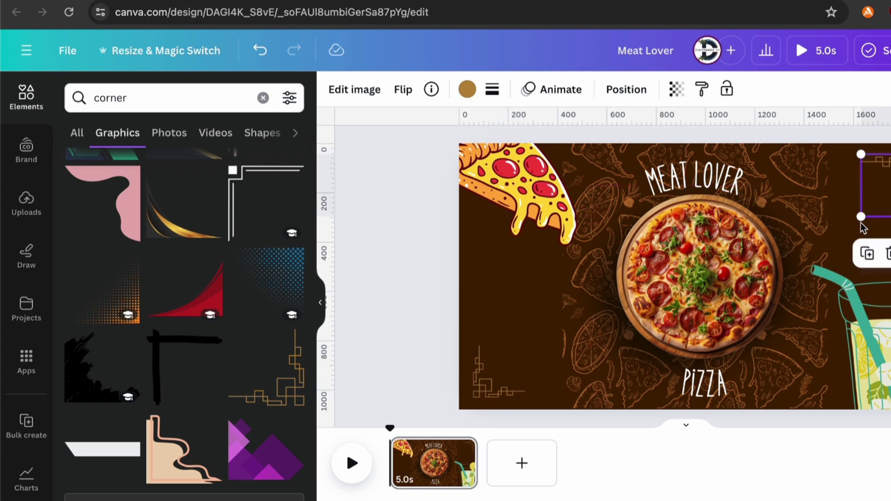
pyautogui.press('Escape')
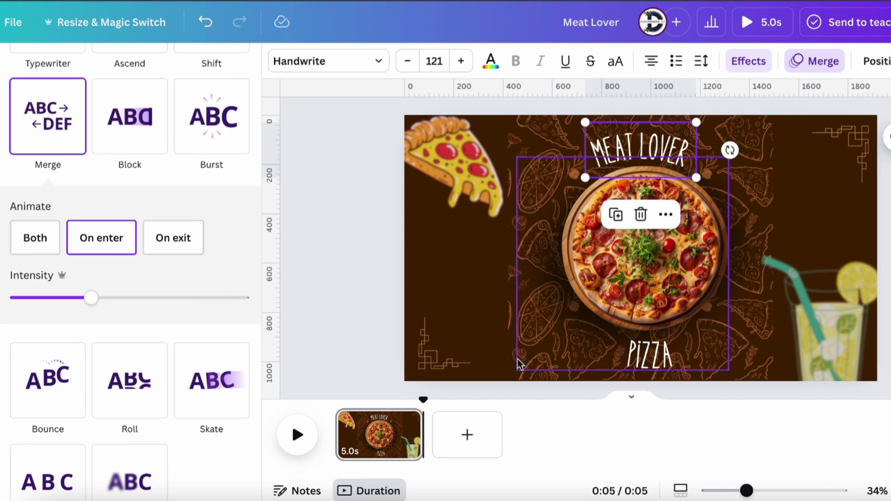
# Step: Lower the intensity of the MEAT LOVER title's Merge enter animation to about one third
pyautogui.click(308, 441)
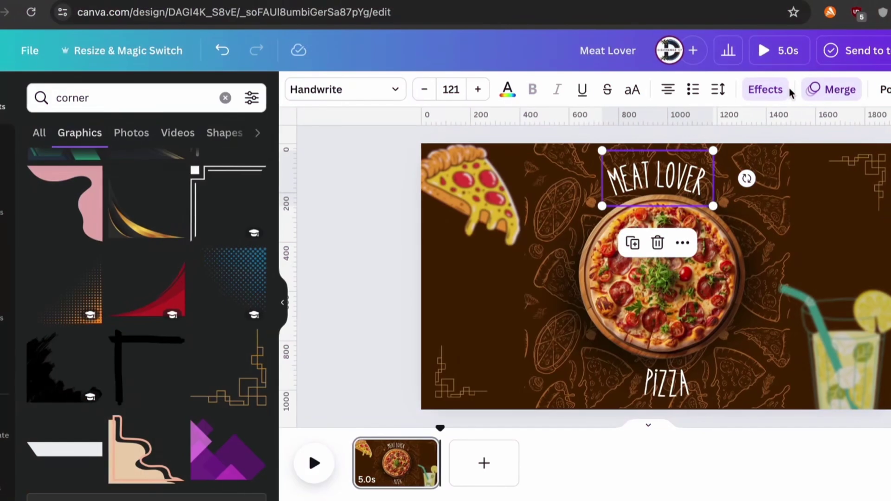
pyautogui.click(750, 62)
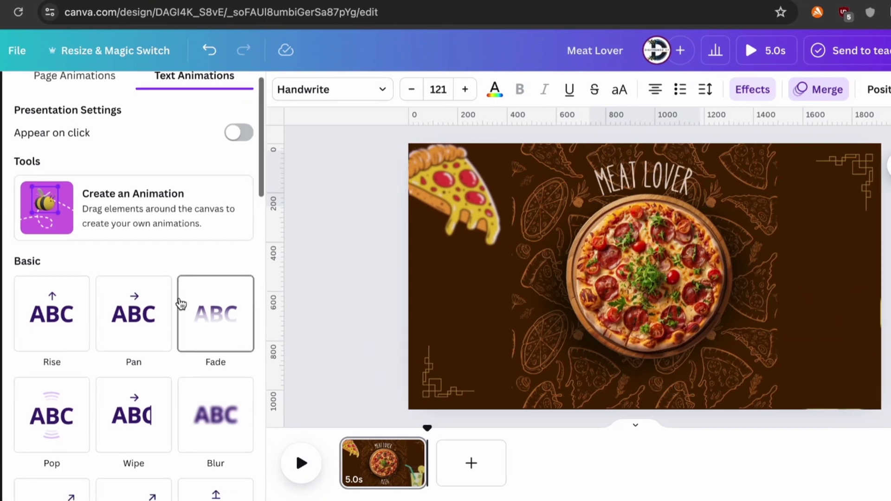
pyautogui.scroll(-10, 181, 304)
pyautogui.scroll(-5, 135, 318)
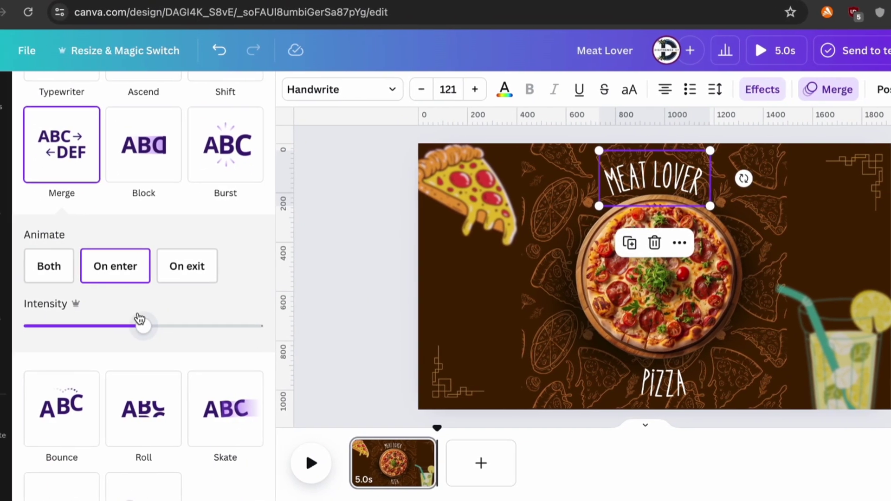
pyautogui.moveTo(144, 325); pyautogui.dragTo(109, 325)
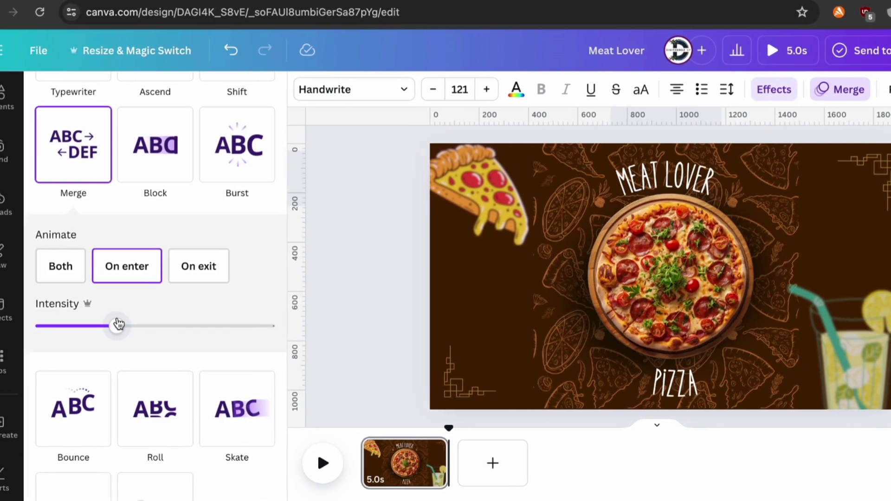
# Step: Play the video to review the animations and view the design in full screen
pyautogui.click(334, 467)
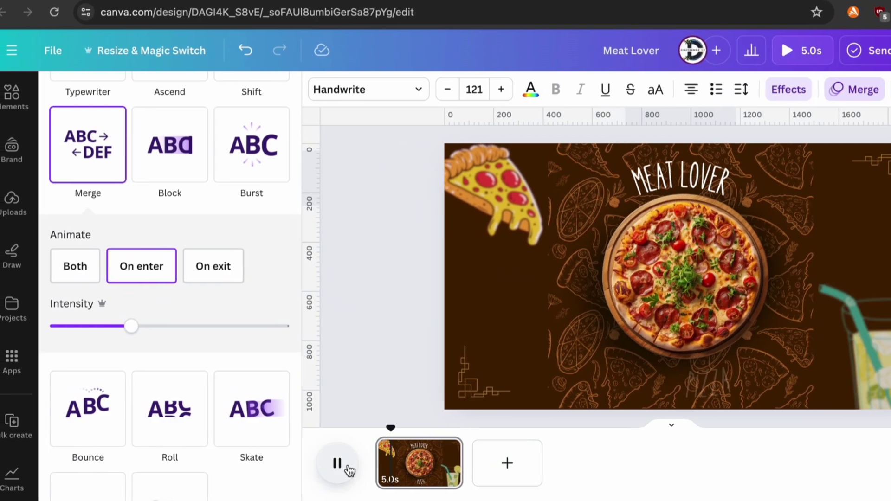
pyautogui.click(644, 188)
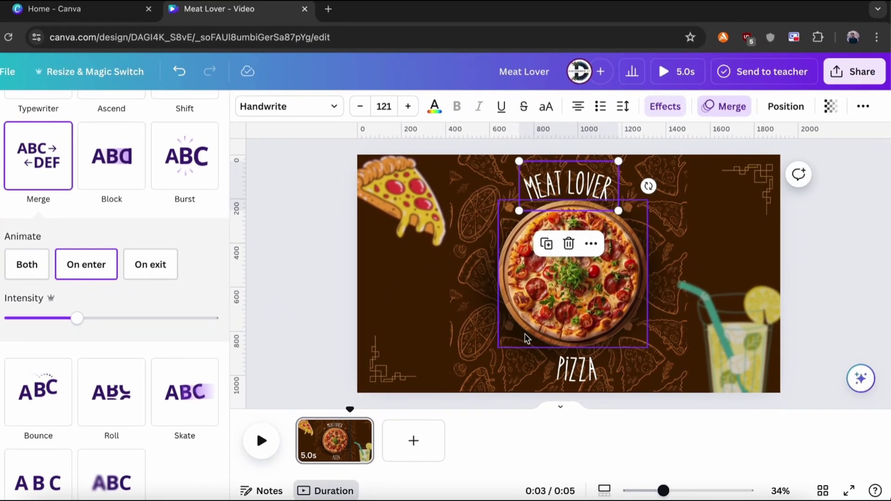
pyautogui.click(849, 491)
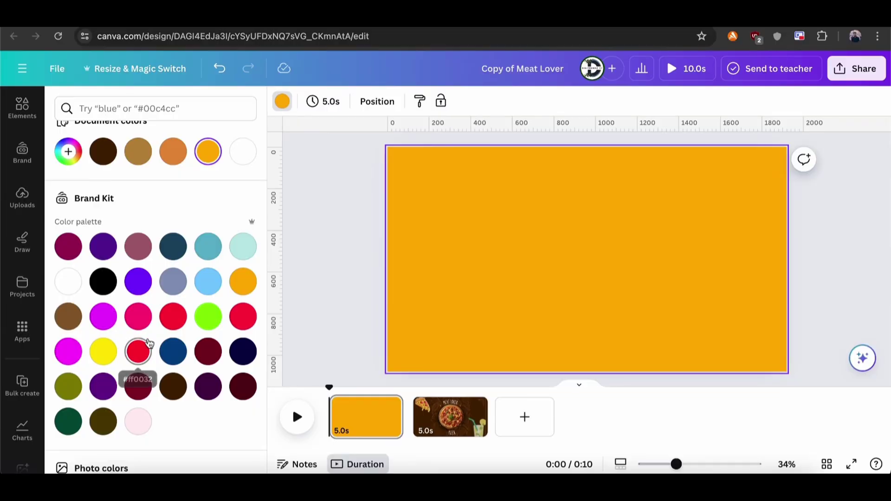
# Step: Fill the first page's background with a radial gradient running from bright red to dark red
pyautogui.click(138, 351)
pyautogui.click(173, 316)
pyautogui.click(242, 316)
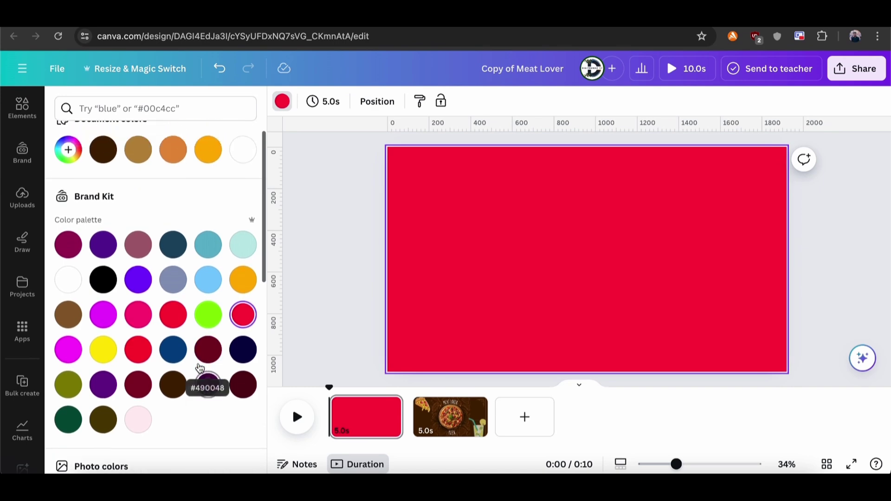
pyautogui.scroll(-5, 199, 367)
pyautogui.scroll(-5, 200, 368)
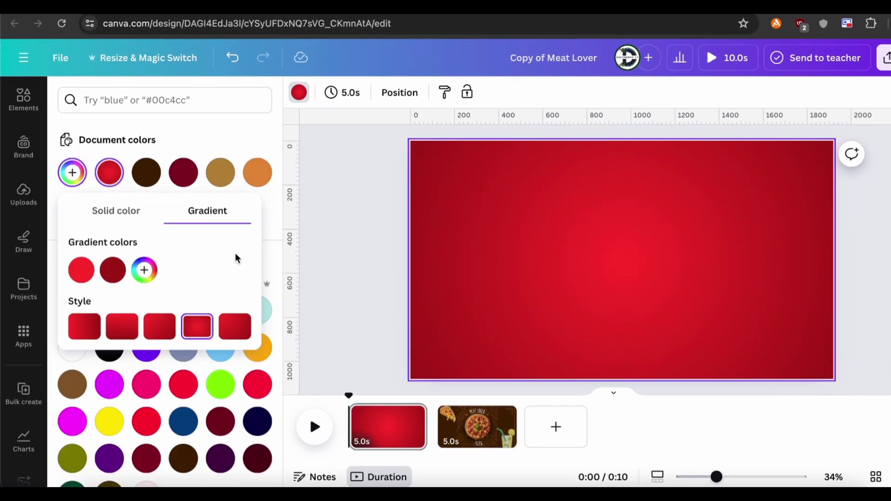
pyautogui.click(367, 263)
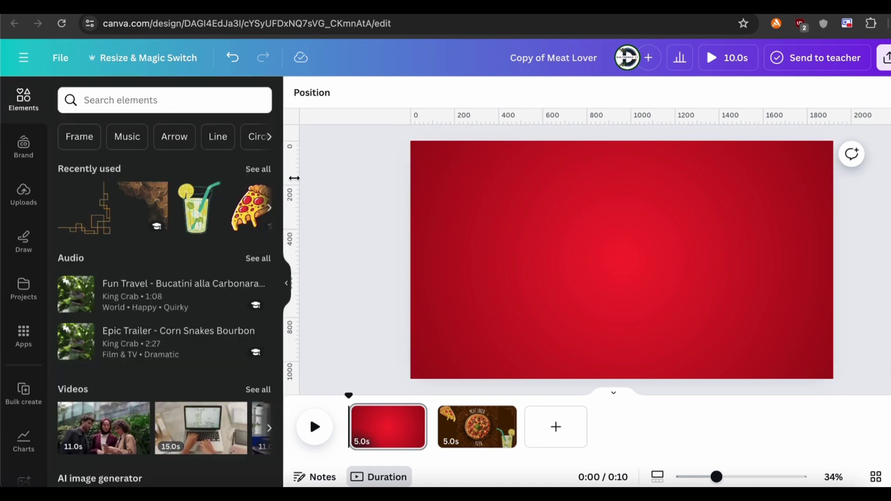
# Step: Search the elements for "circle" and add the circle shape to the red page
pyautogui.click(193, 100)
pyautogui.write('c')
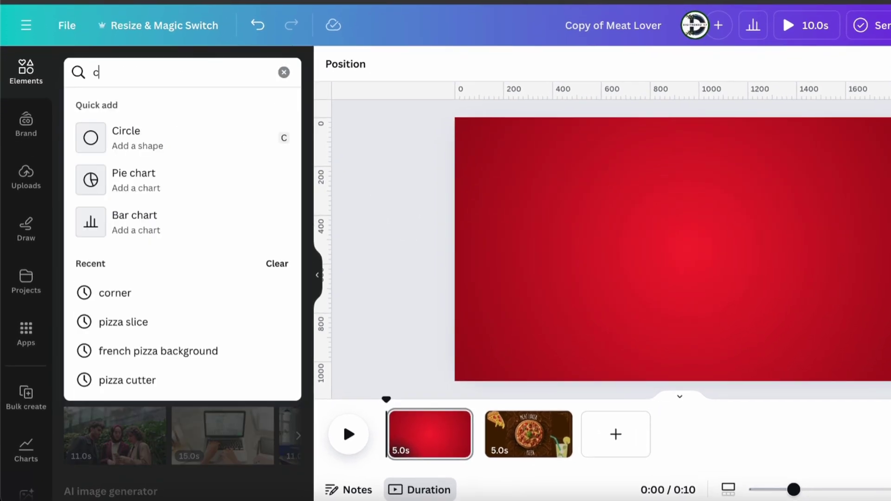
pyautogui.write('icl')
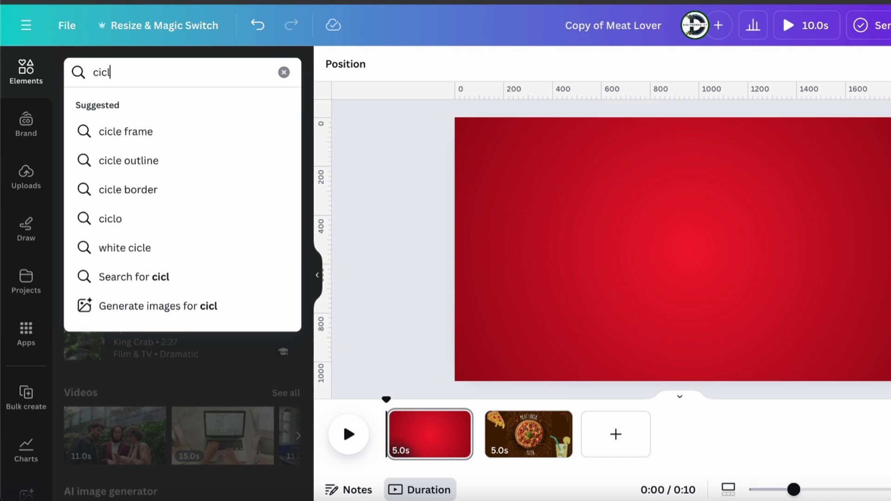
pyautogui.press('BackSpace')
pyautogui.press('BackSpace')
pyautogui.write('rcle')
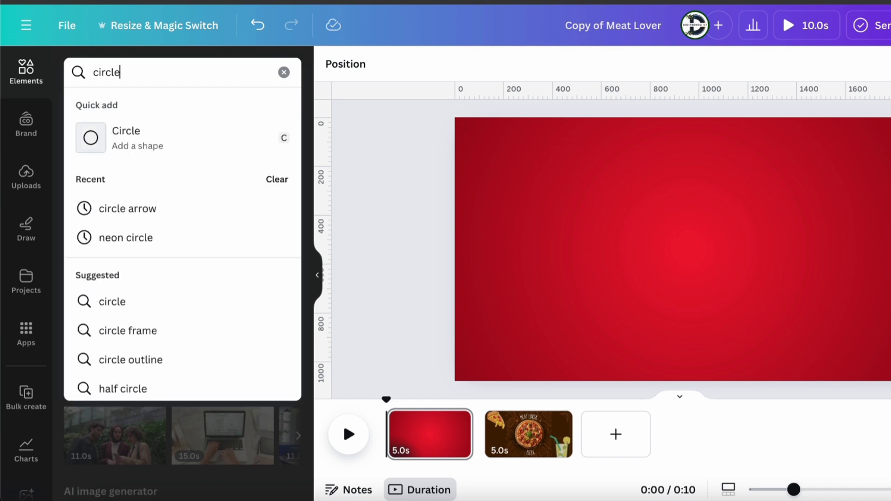
pyautogui.press('Return')
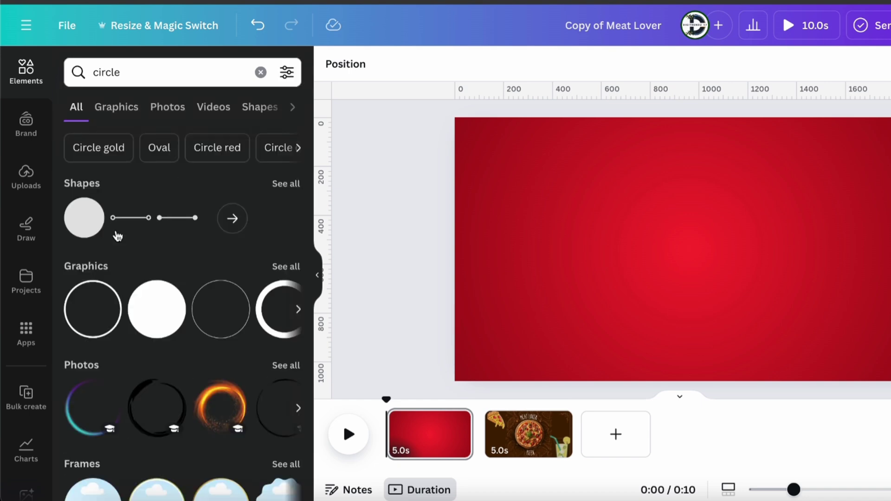
pyautogui.click(92, 213)
pyautogui.click(92, 213)
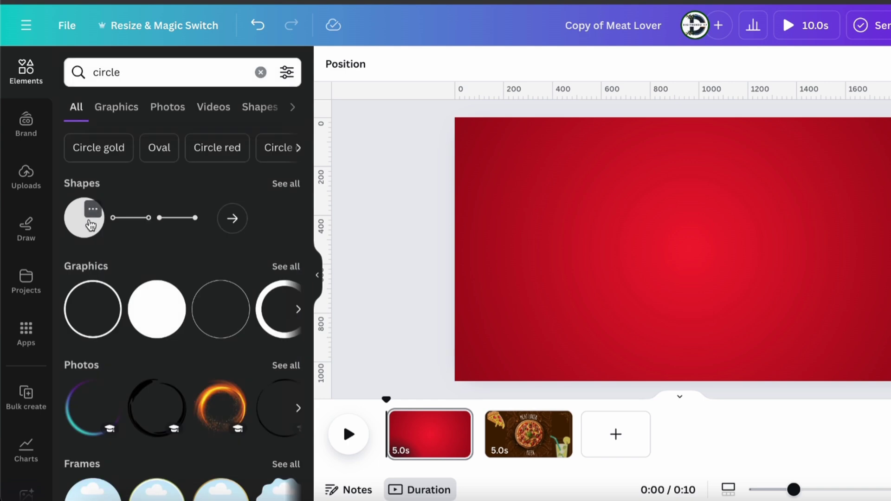
pyautogui.click(81, 232)
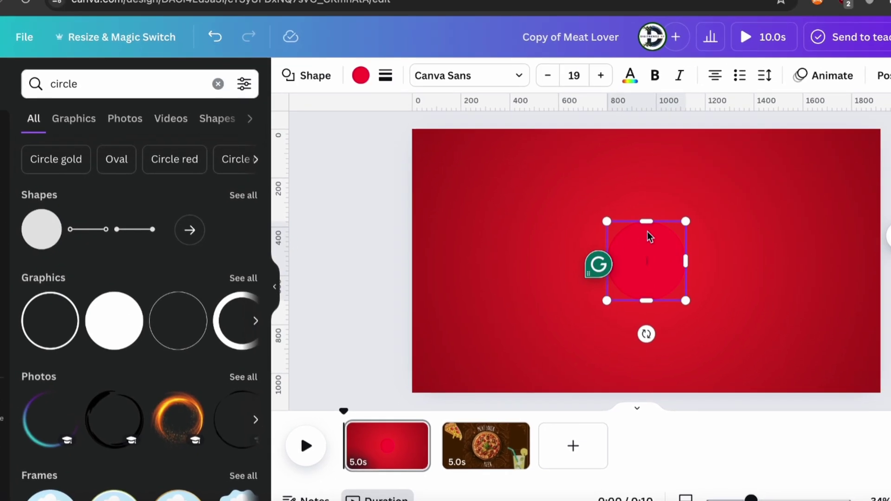
# Step: Fill the circle with white and enlarge it around the page centre to about 60% of the page's height
pyautogui.click(361, 76)
pyautogui.click(79, 205)
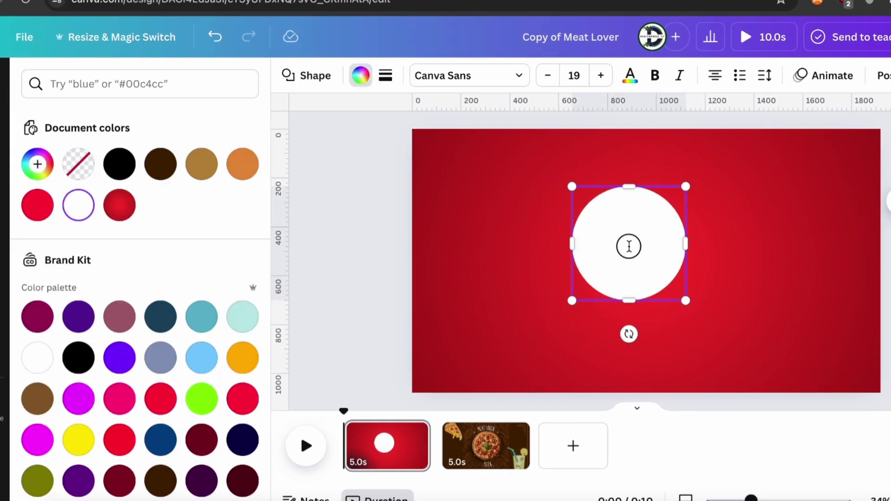
pyautogui.moveTo(628, 245); pyautogui.dragTo(629, 274)
pyautogui.moveTo(590, 203); pyautogui.dragTo(573, 187)
pyautogui.moveTo(615, 211); pyautogui.dragTo(615, 219)
pyautogui.moveTo(705, 195); pyautogui.dragTo(738, 156)
pyautogui.moveTo(674, 209); pyautogui.dragTo(664, 227)
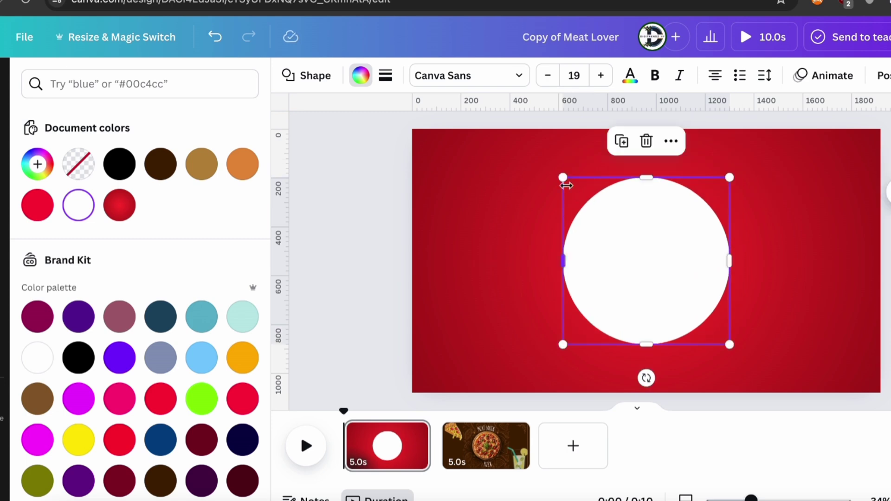
pyautogui.moveTo(565, 178); pyautogui.dragTo(570, 185)
pyautogui.moveTo(731, 183); pyautogui.dragTo(730, 187)
pyautogui.click(494, 274)
# Step: Search the graphics for "pizza top view" and place the white-rimmed pepperoni pizza over the circle's upper-left edge
pyautogui.click(28, 72)
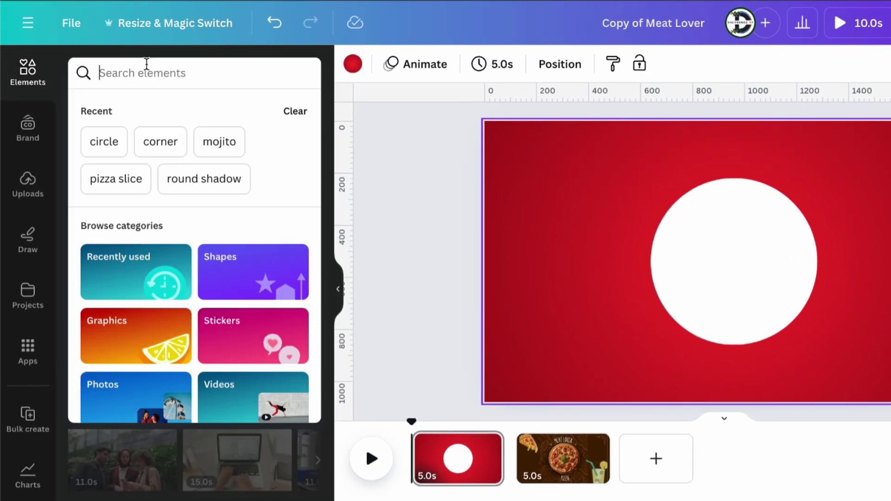
pyautogui.write('pizza top view')
pyautogui.press('Return')
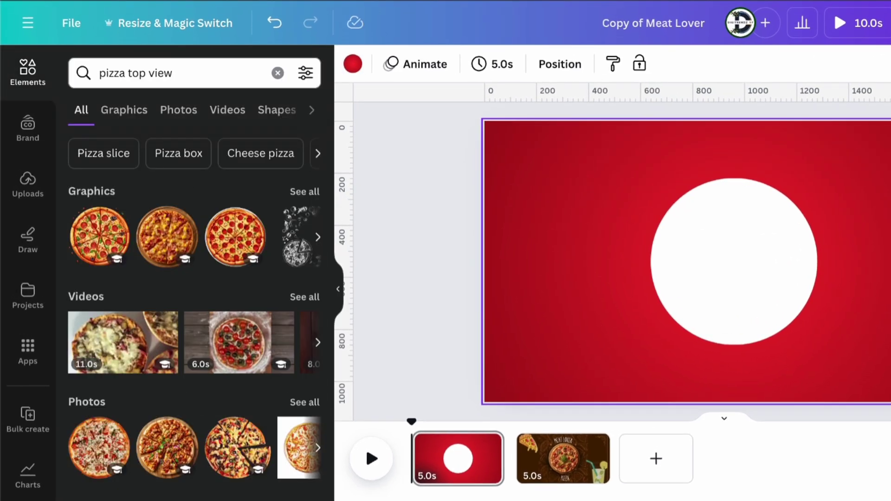
pyautogui.click(134, 118)
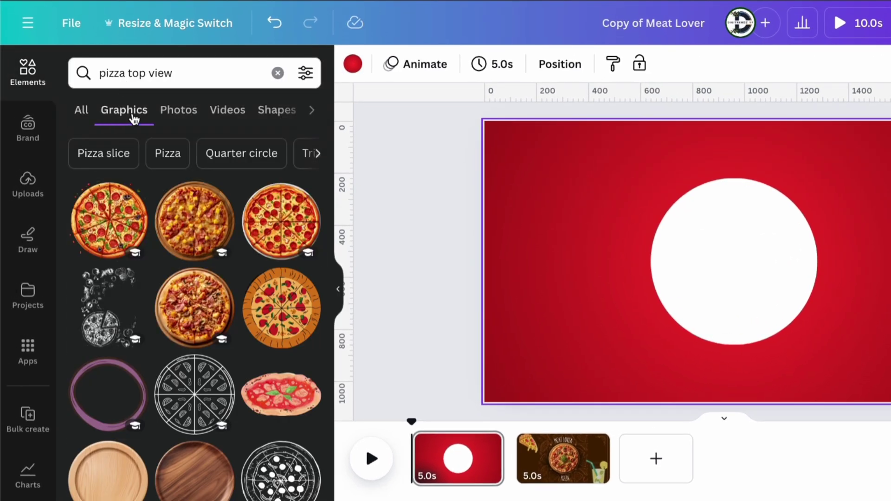
pyautogui.click(276, 214)
pyautogui.moveTo(791, 202); pyautogui.dragTo(702, 174)
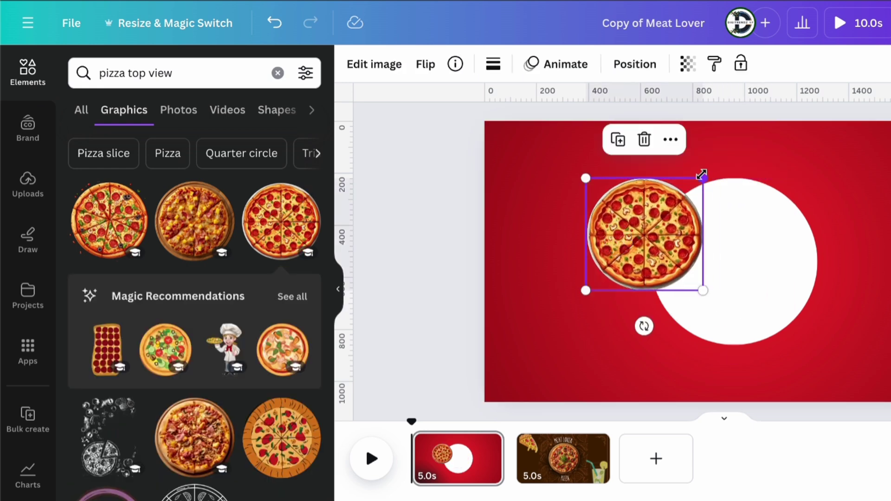
# Step: Add the ham pizza with yellow toppings, resize it to about 539 × 542 px, and place it over the circle's upper edge
pyautogui.click(190, 218)
pyautogui.scroll(-1, 733, 258)
pyautogui.moveTo(836, 307); pyautogui.dragTo(771, 225)
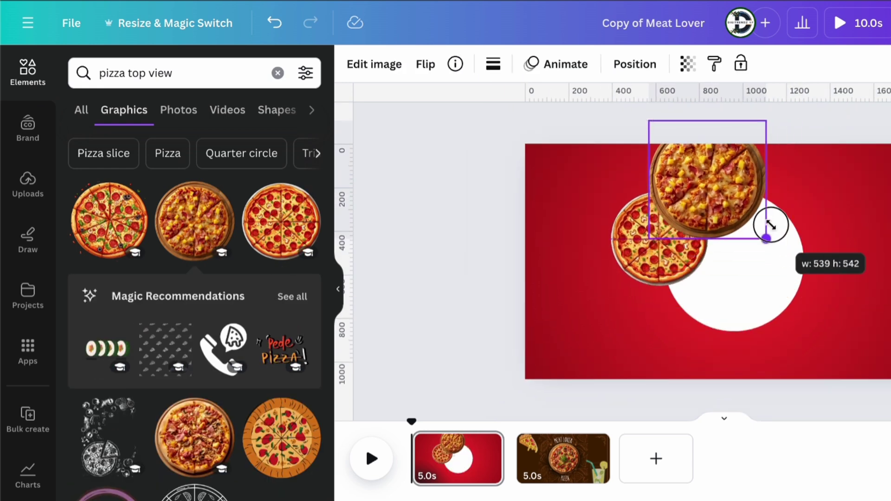
pyautogui.moveTo(715, 166); pyautogui.dragTo(730, 171)
# Step: Add the pepperoni and olive pizza with scattered crumbs and enlarge it slightly over the circle's upper-right edge
pyautogui.click(139, 241)
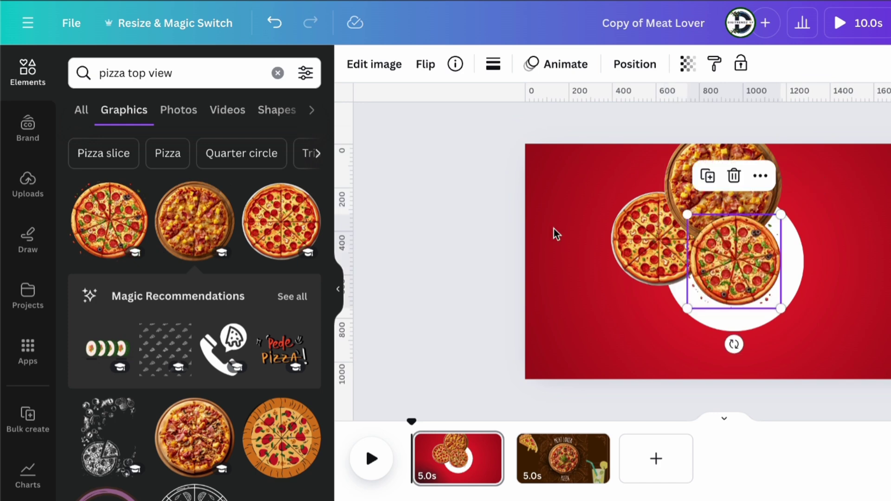
pyautogui.moveTo(738, 259); pyautogui.dragTo(788, 239)
pyautogui.moveTo(833, 195); pyautogui.dragTo(850, 181)
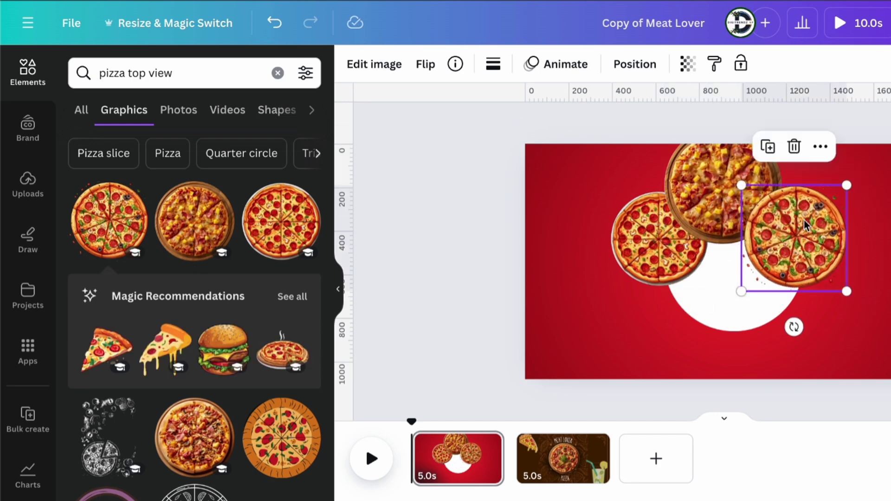
# Step: Add the herb-topped pizza on a round board from further down the results, and place it over the circle's lower edge
pyautogui.scroll(-1, 174, 300)
pyautogui.scroll(-3, 125, 300)
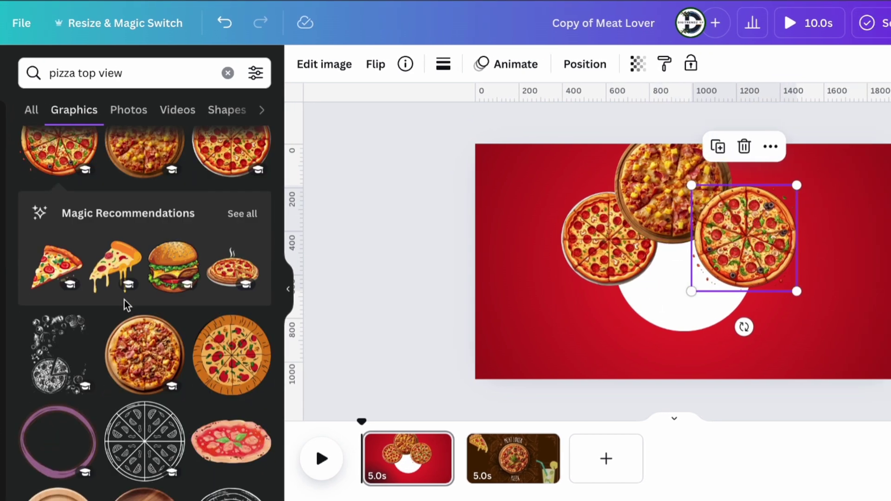
pyautogui.click(124, 300)
pyautogui.press('Delete')
pyautogui.scroll(-5, 55, 295)
pyautogui.scroll(-7, 55, 295)
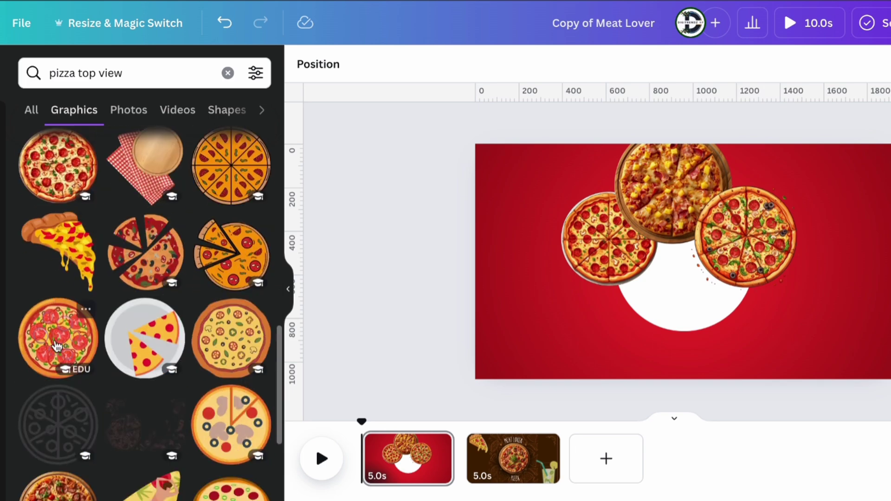
pyautogui.click(56, 325)
pyautogui.moveTo(758, 187); pyautogui.dragTo(717, 230)
pyautogui.moveTo(677, 255); pyautogui.dragTo(623, 260)
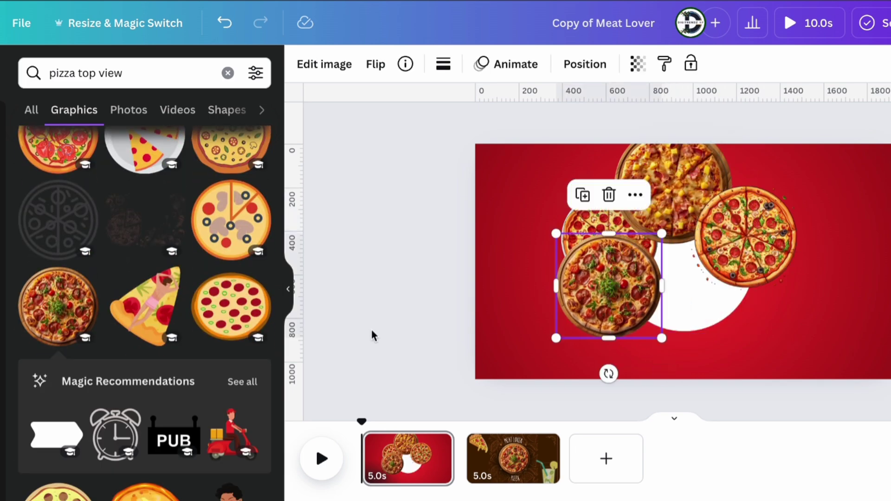
pyautogui.scroll(-6, 153, 395)
pyautogui.moveTo(590, 301); pyautogui.dragTo(661, 329)
# Step: Add the pale cheese pizza and the sliced pizza on a wooden board from the "pizza top view" photo results
pyautogui.scroll(10, 139, 302)
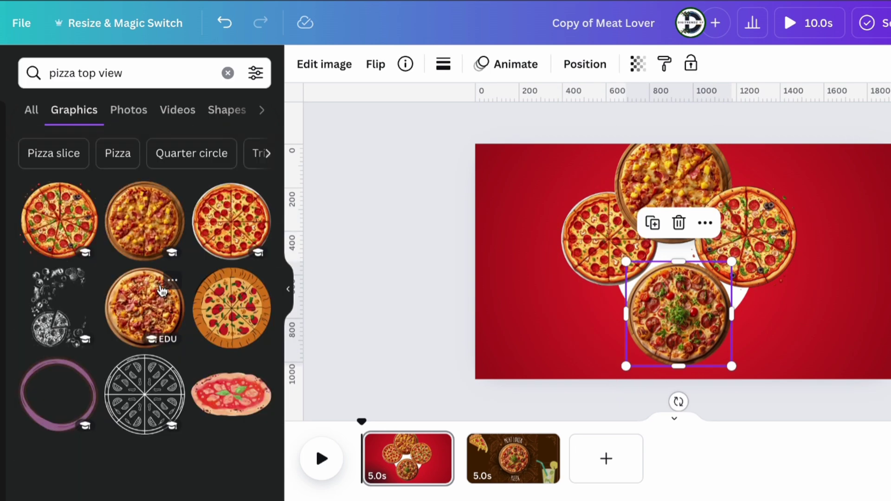
pyautogui.click(129, 109)
pyautogui.click(55, 226)
pyautogui.click(56, 227)
pyautogui.moveTo(687, 264); pyautogui.dragTo(792, 298)
pyautogui.moveTo(641, 242); pyautogui.dragTo(678, 295)
# Step: Shrink the white-rimmed pepperoni pizza and the ham pizza to similar sizes and arrange them along the circle's upper-left edge
pyautogui.click(592, 237)
pyautogui.moveTo(562, 191); pyautogui.dragTo(589, 219)
pyautogui.moveTo(617, 241); pyautogui.dragTo(595, 233)
pyautogui.click(650, 186)
pyautogui.moveTo(615, 126); pyautogui.dragTo(645, 156)
pyautogui.moveTo(688, 195); pyautogui.dragTo(595, 244)
pyautogui.click(599, 246)
pyautogui.moveTo(551, 201); pyautogui.dragTo(568, 218)
pyautogui.moveTo(594, 247); pyautogui.dragTo(630, 174)
# Step: Shrink the pale cheese pizza to the small pizzas' size and move it beneath the white-rimmed pepperoni pizza
pyautogui.click(790, 293)
pyautogui.moveTo(789, 293); pyautogui.dragTo(614, 299)
pyautogui.moveTo(710, 211); pyautogui.dragTo(627, 294)
pyautogui.moveTo(578, 344); pyautogui.dragTo(606, 257)
pyautogui.moveTo(654, 313); pyautogui.dragTo(619, 277)
pyautogui.moveTo(591, 240); pyautogui.dragTo(609, 289)
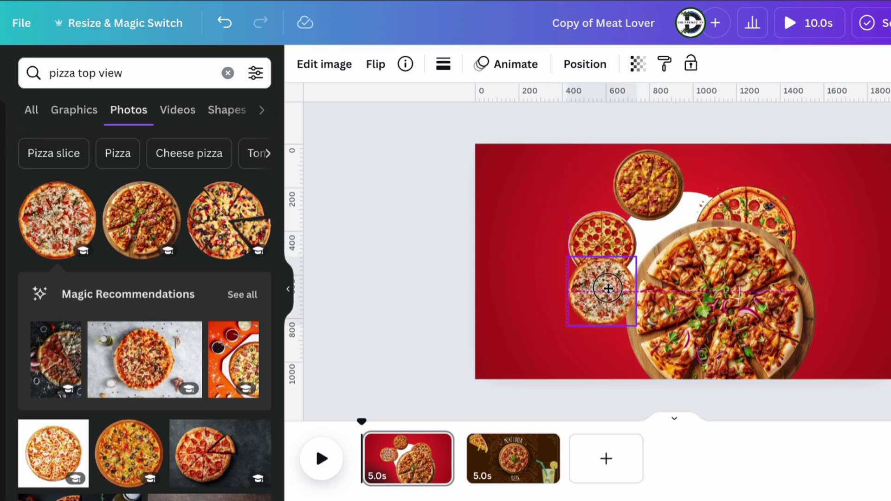
# Step: Spread the pizzas apart: the large sliced one right of the circle, the herb-topped one far left, the cheese one lower left
pyautogui.moveTo(724, 297); pyautogui.dragTo(800, 254)
pyautogui.moveTo(666, 314); pyautogui.dragTo(521, 219)
pyautogui.moveTo(612, 291); pyautogui.dragTo(625, 311)
# Step: Shrink the sliced pizza to about 325 × 323 px over the ham pizza to match its size, and move the olive pizza down
pyautogui.click(852, 226)
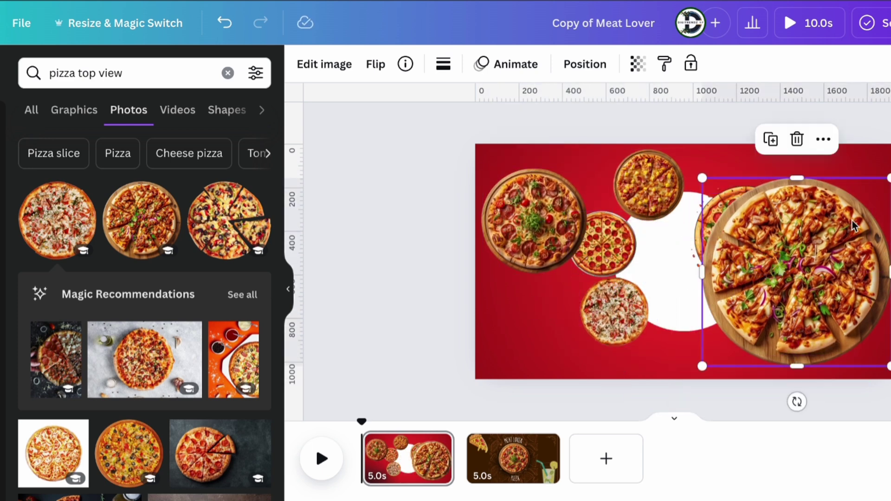
pyautogui.moveTo(702, 177); pyautogui.dragTo(786, 263)
pyautogui.moveTo(835, 312); pyautogui.dragTo(654, 190)
pyautogui.moveTo(796, 288); pyautogui.dragTo(829, 341)
pyautogui.click(660, 195)
pyautogui.moveTo(708, 242); pyautogui.dragTo(670, 191)
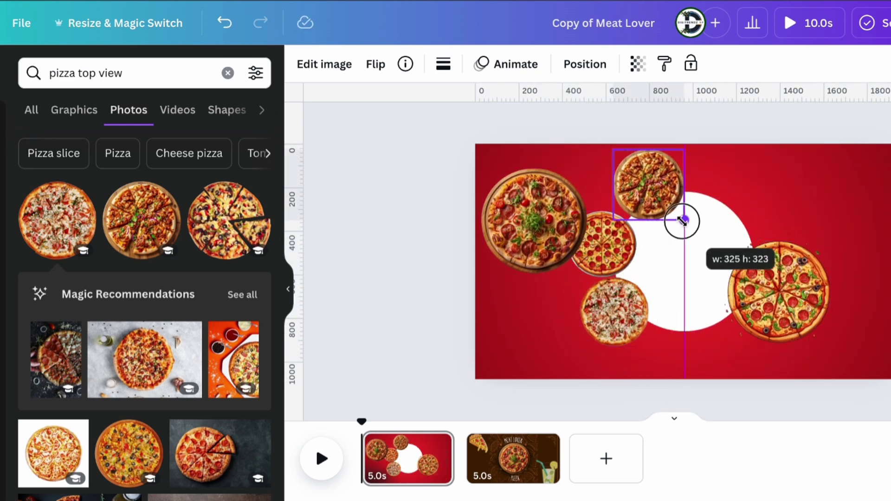
pyautogui.moveTo(683, 221); pyautogui.dragTo(684, 220)
# Step: Move the small sliced pizza off the ham pizza to the circle's upper-right side
pyautogui.keyDown('alt'); pyautogui.moveTo(646, 185); pyautogui.dragTo(724, 185); pyautogui.keyUp('alt')
pyautogui.moveTo(775, 284); pyautogui.dragTo(750, 253)
pyautogui.moveTo(720, 200); pyautogui.dragTo(802, 251)
# Step: Shrink the olive pizza and place it between the ham pizza and the sliced pizza above the circle
pyautogui.click(762, 274)
pyautogui.moveTo(807, 314); pyautogui.dragTo(766, 273)
pyautogui.moveTo(757, 260); pyautogui.dragTo(715, 208)
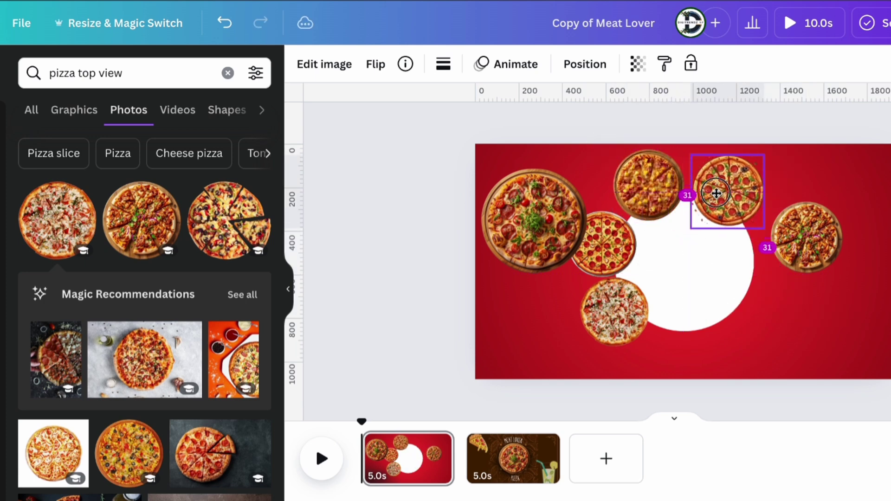
# Step: Move the sliced pizza to the circle's lower right, the olive pizza to its upper right, and nudge the cheese pizza at its lower left
pyautogui.moveTo(799, 242); pyautogui.dragTo(756, 267)
pyautogui.moveTo(728, 180); pyautogui.dragTo(741, 193)
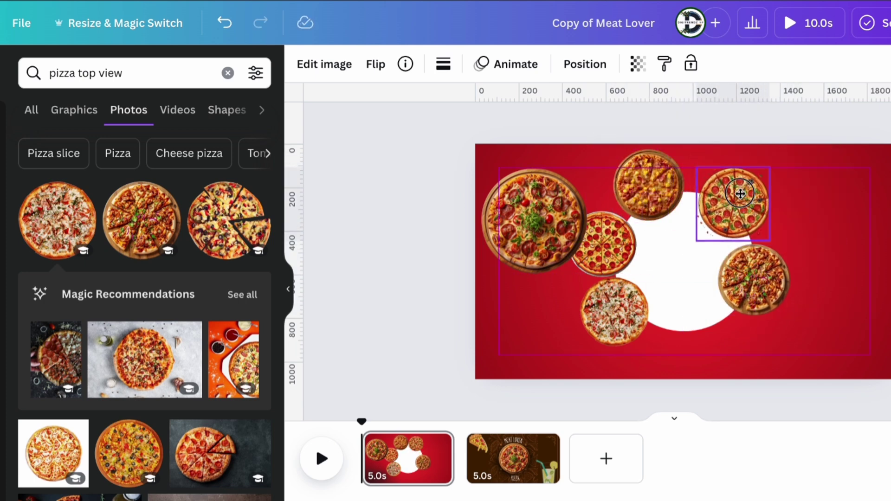
pyautogui.moveTo(620, 320); pyautogui.dragTo(613, 324)
pyautogui.moveTo(766, 293); pyautogui.dragTo(766, 311)
# Step: Centre the ham pizza above the circle and adjust the olive, sliced and pepperoni pizzas to space them evenly around its edge
pyautogui.moveTo(664, 193); pyautogui.dragTo(689, 180)
pyautogui.moveTo(747, 206); pyautogui.dragTo(762, 219)
pyautogui.moveTo(687, 181); pyautogui.dragTo(696, 181)
pyautogui.moveTo(757, 215); pyautogui.dragTo(766, 226)
pyautogui.click(776, 304)
pyautogui.moveTo(775, 305); pyautogui.dragTo(784, 316)
pyautogui.moveTo(686, 176); pyautogui.dragTo(681, 184)
pyautogui.moveTo(608, 247); pyautogui.dragTo(628, 223)
# Step: Delete the large herb-topped pizza and shift the cheese and sliced pizzas slightly up along the circle's lower edges
pyautogui.click(535, 218)
pyautogui.press('Delete')
pyautogui.click(663, 180)
pyautogui.moveTo(608, 319); pyautogui.dragTo(609, 300)
pyautogui.click(751, 327)
pyautogui.moveTo(743, 332); pyautogui.dragTo(739, 312)
pyautogui.click(506, 467)
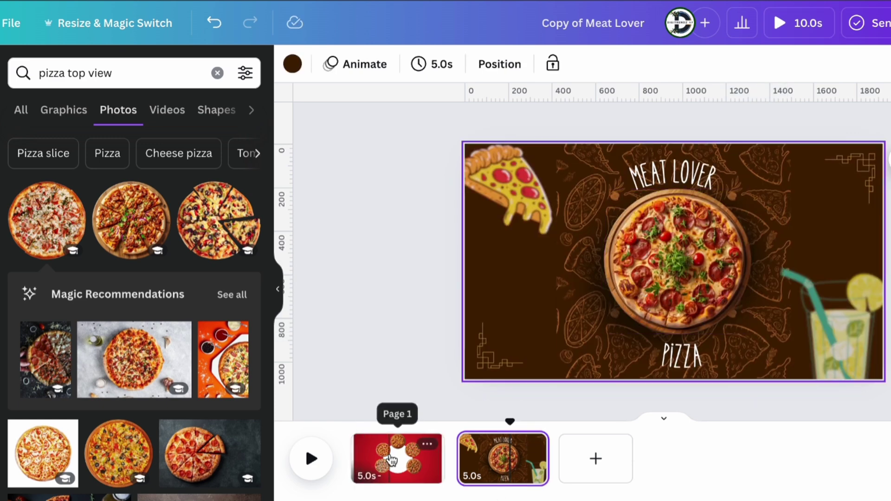
pyautogui.click(390, 460)
pyautogui.hotkey('ctrl', 'v')
pyautogui.hotkey('ctrl', 'z')
# Step: Copy the Meat Lover page's main pizza onto the red page, shrink it to match the other pizzas, and place it below the circle
pyautogui.click(498, 458)
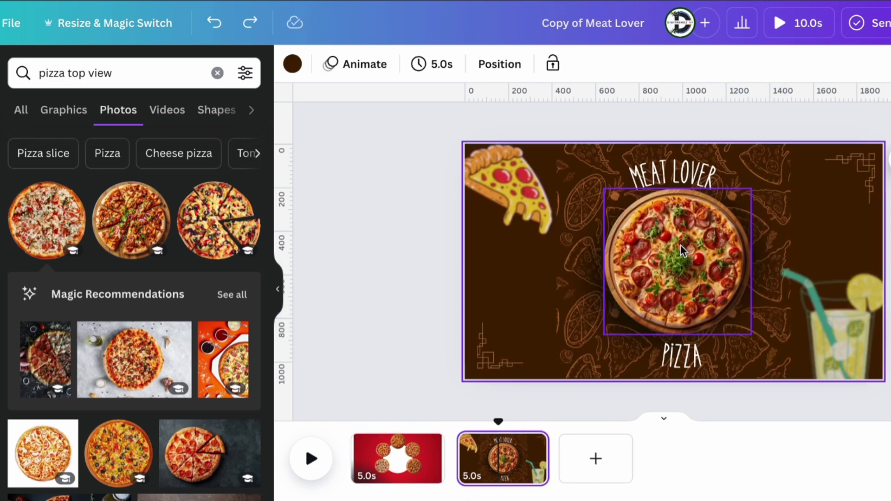
pyautogui.click(682, 246)
pyautogui.hotkey('ctrl', 'c')
pyautogui.click(400, 462)
pyautogui.hotkey('ctrl', 'v')
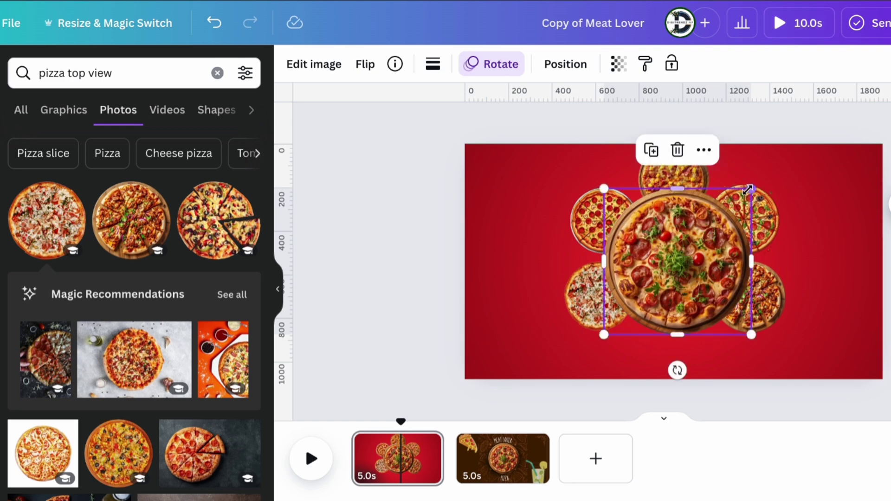
pyautogui.moveTo(751, 190); pyautogui.dragTo(666, 259)
pyautogui.moveTo(634, 293); pyautogui.dragTo(670, 329)
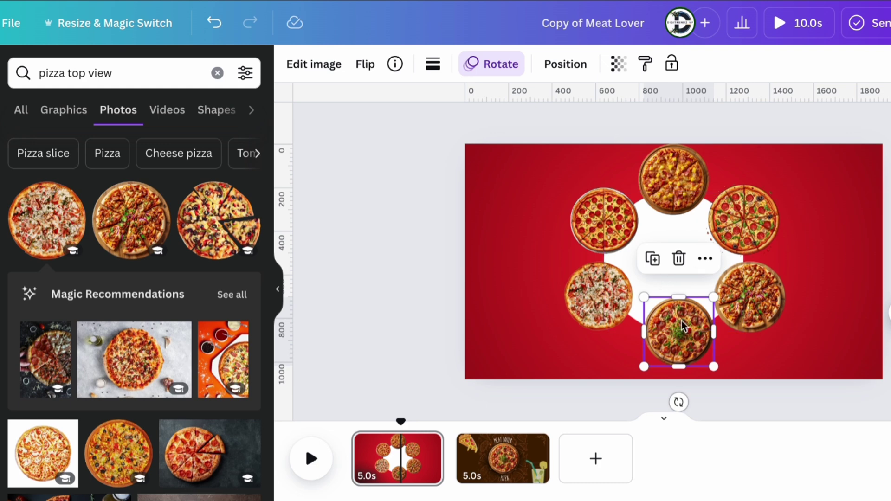
# Step: Remove the Rotate animation from the herb-topped pizza below the circle
pyautogui.click(478, 65)
pyautogui.scroll(-5, 116, 278)
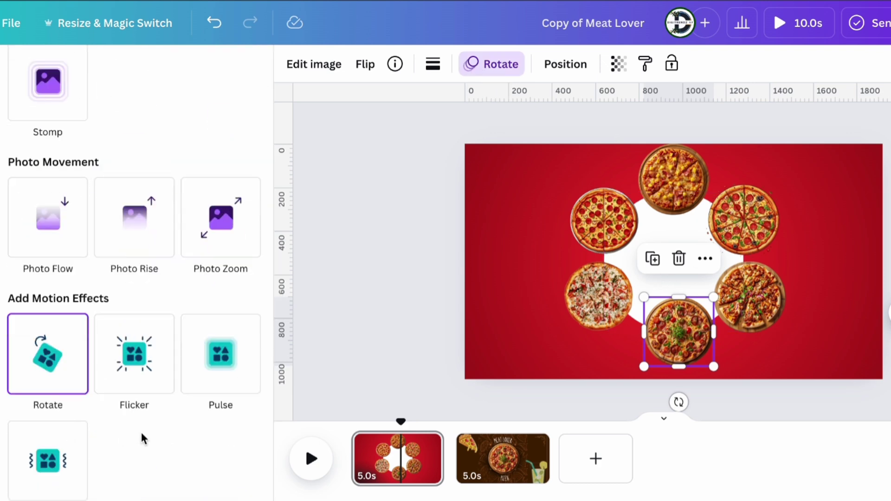
pyautogui.click(116, 496)
pyautogui.click(386, 331)
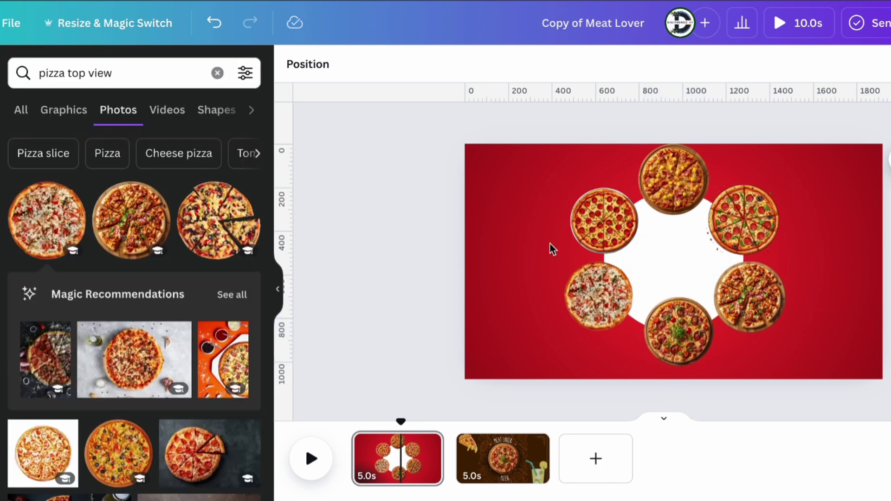
pyautogui.click(664, 265)
pyautogui.press('Delete')
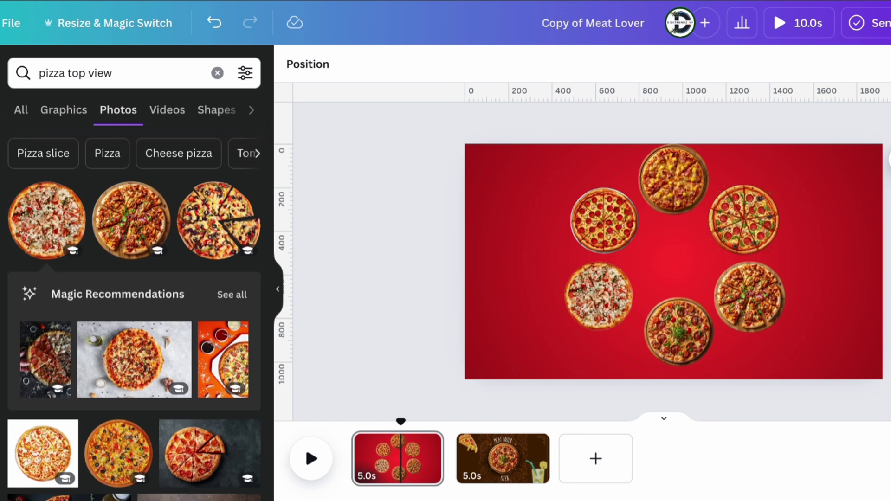
pyautogui.hotkey('ctrl', 'z')
# Step: Spread the ring wider by moving the bottom pizza down and the four side pizzas outward from the circle
pyautogui.moveTo(672, 344); pyautogui.dragTo(672, 356)
pyautogui.click(749, 321)
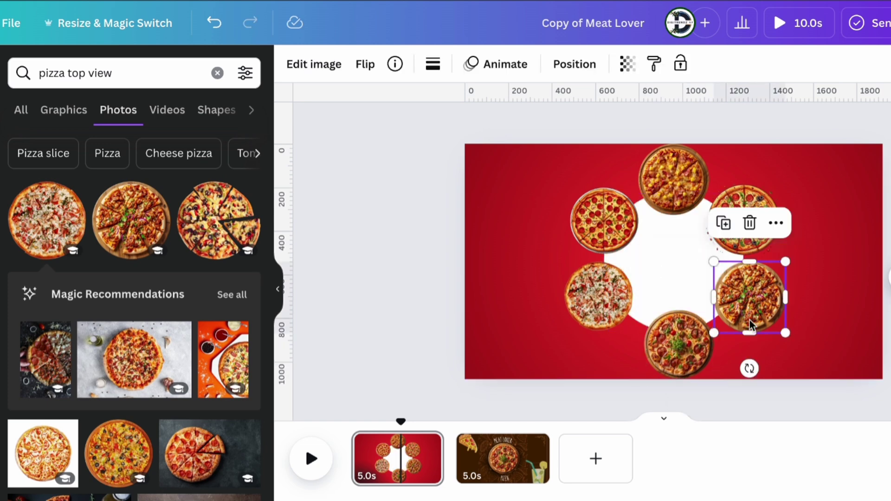
pyautogui.moveTo(751, 325); pyautogui.dragTo(762, 337)
pyautogui.click(581, 294)
pyautogui.moveTo(580, 294); pyautogui.dragTo(576, 300)
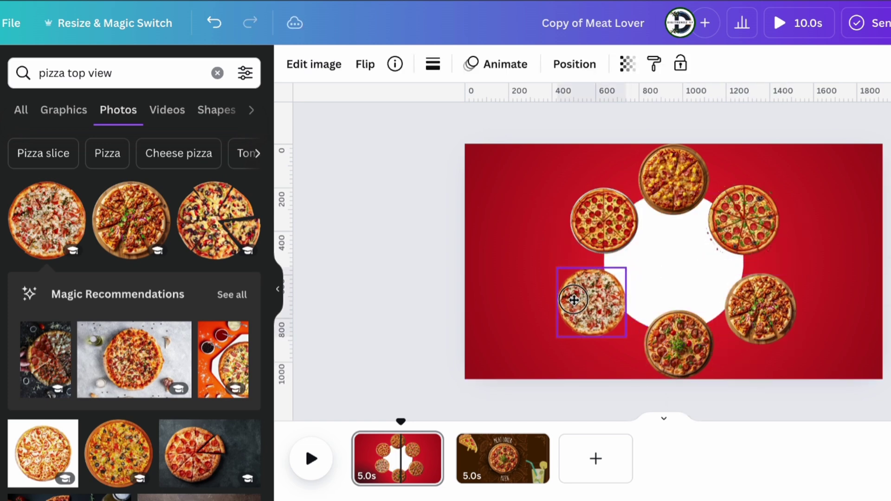
pyautogui.moveTo(604, 219); pyautogui.dragTo(592, 215)
pyautogui.click(743, 219)
pyautogui.moveTo(763, 204); pyautogui.dragTo(779, 206)
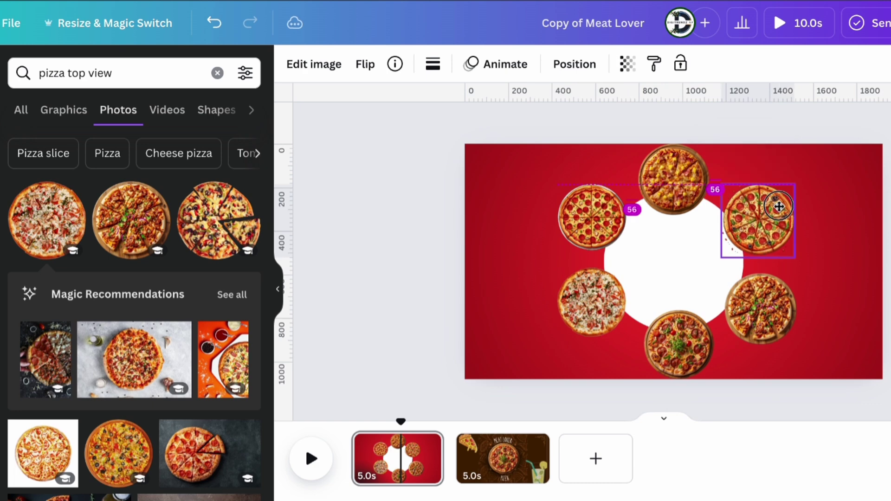
# Step: Delete the white circle in the middle of the pizza ring
pyautogui.click(673, 179)
pyautogui.click(603, 255)
pyautogui.press('Delete')
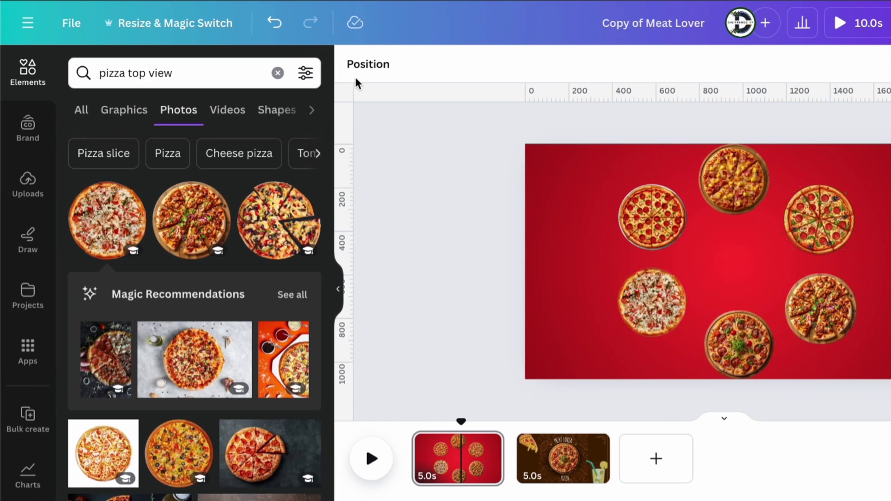
# Step: Search the photo library for knife and clear the search term
pyautogui.tripleClick(211, 75)
pyautogui.write('knife')
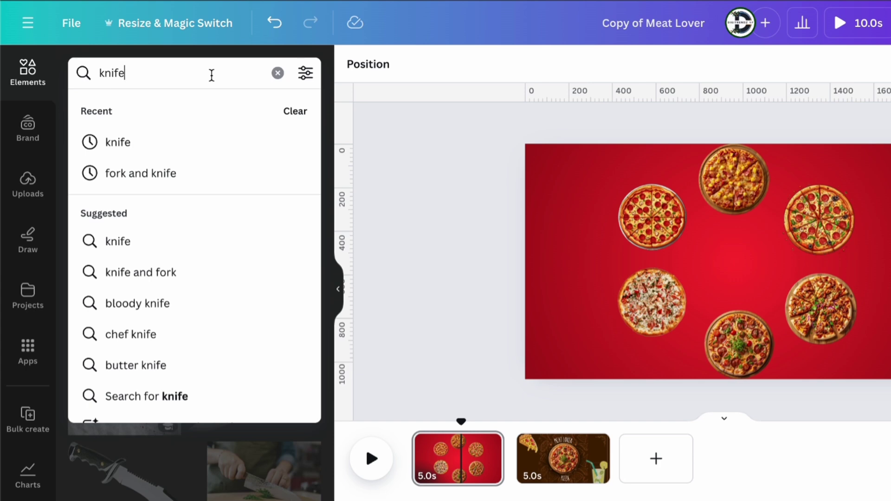
pyautogui.press('BackSpace')
pyautogui.press('BackSpace')
pyautogui.press('BackSpace')
pyautogui.press('BackSpace')
pyautogui.press('BackSpace')
# Step: Search the photo library for fork and add the upright silver fork to the red page
pyautogui.write('fork')
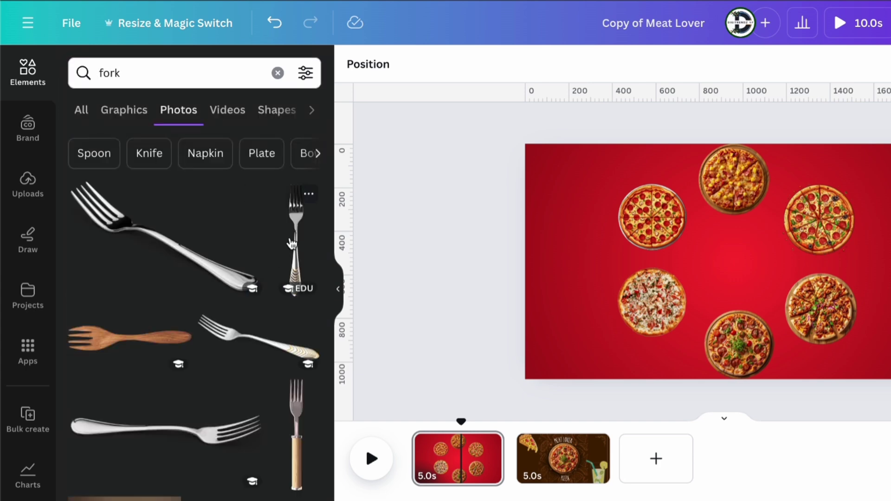
pyautogui.scroll(-9, 278, 373)
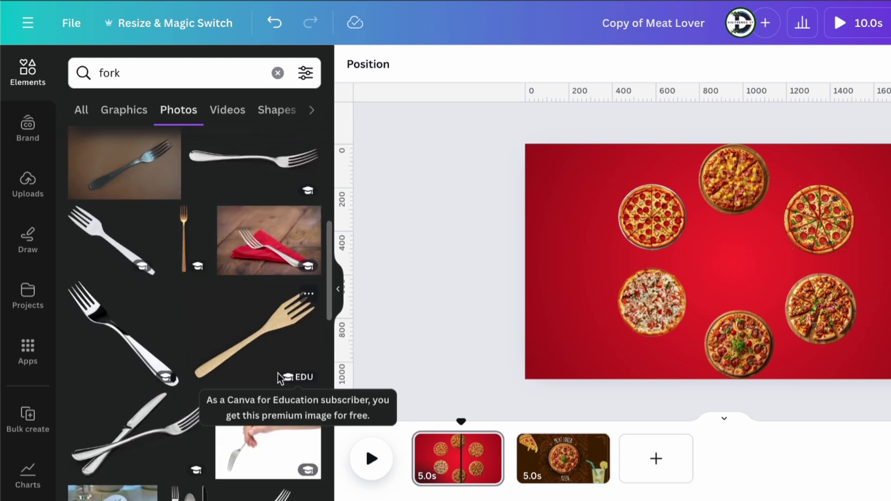
pyautogui.scroll(9, 277, 373)
pyautogui.click(285, 220)
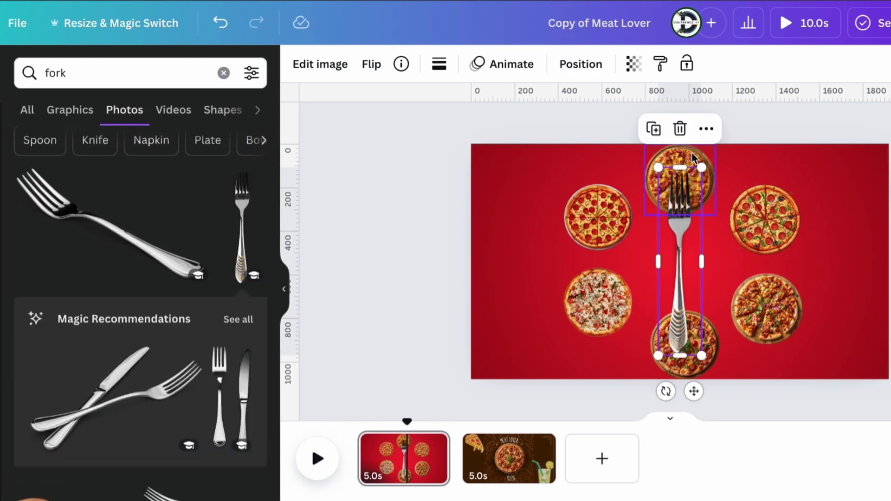
# Step: Shrink the fork and centre it in the middle of the pizza ring, clear of the top and bottom pizzas
pyautogui.moveTo(699, 166); pyautogui.dragTo(696, 251)
pyautogui.scroll(3, 671, 284)
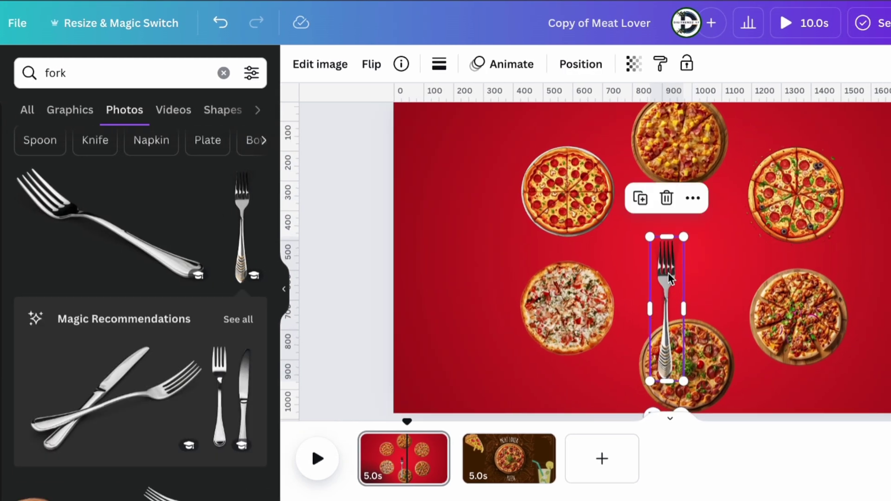
pyautogui.moveTo(671, 278); pyautogui.dragTo(684, 221)
pyautogui.moveTo(664, 180); pyautogui.dragTo(684, 215)
pyautogui.moveTo(684, 276); pyautogui.dragTo(686, 257)
pyautogui.keyDown('ctrl'); pyautogui.scroll(-2, 686, 257); pyautogui.keyUp('ctrl')
pyautogui.click(430, 246)
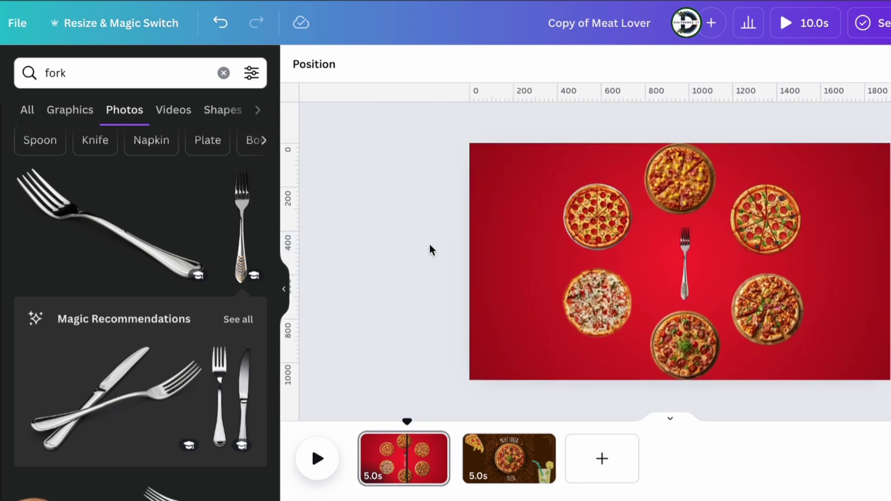
pyautogui.click(687, 249)
pyautogui.click(116, 398)
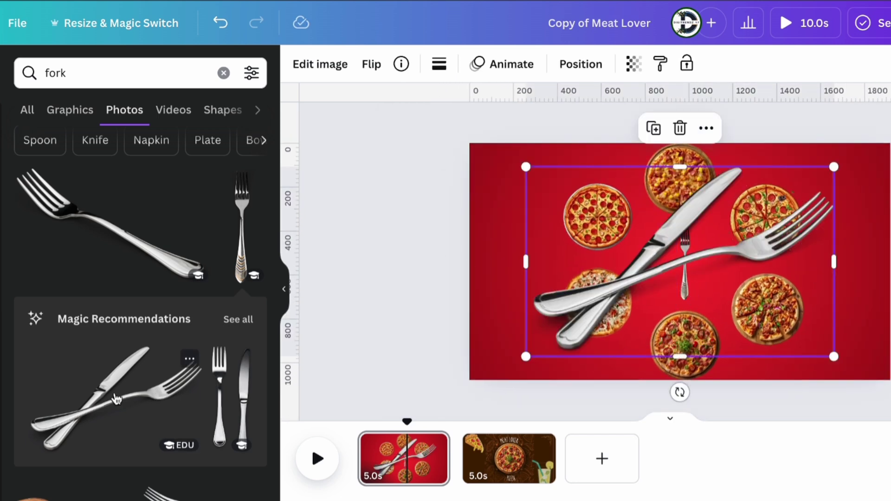
pyautogui.moveTo(686, 299); pyautogui.dragTo(602, 299)
pyautogui.moveTo(752, 357); pyautogui.dragTo(577, 250)
pyautogui.moveTo(529, 217); pyautogui.dragTo(545, 268)
pyautogui.press('Delete')
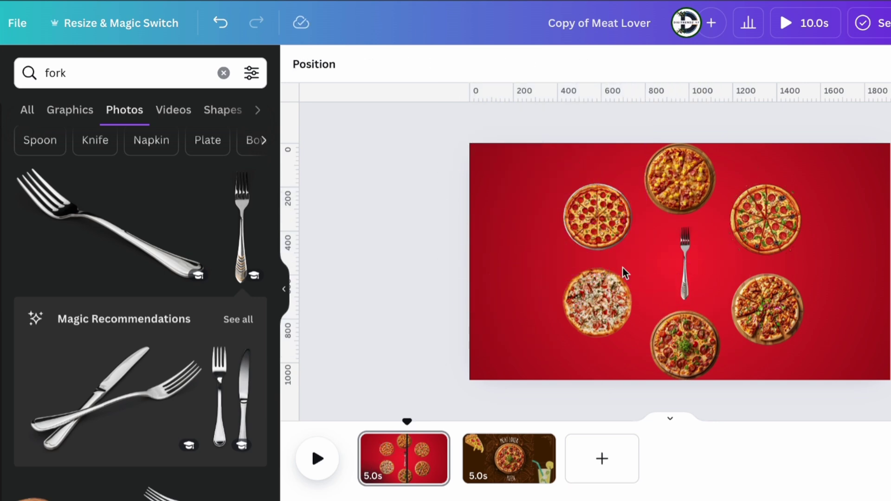
# Step: Apply the Rotate motion effect to the fork and raise its speed
pyautogui.click(682, 268)
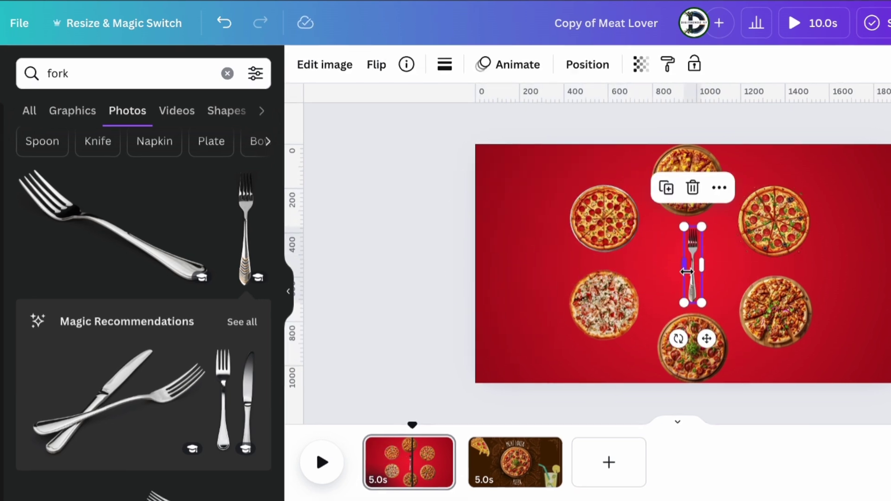
pyautogui.click(518, 64)
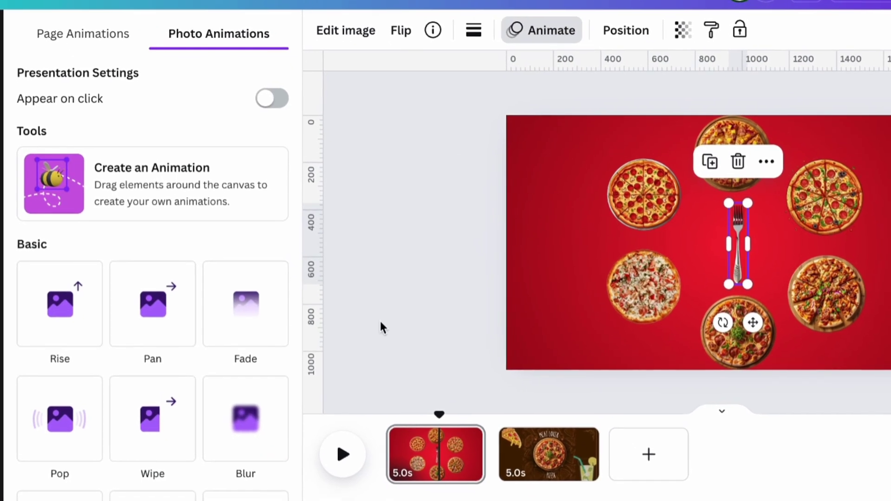
pyautogui.scroll(-5, 59, 334)
pyautogui.scroll(-10, 56, 297)
pyautogui.click(51, 307)
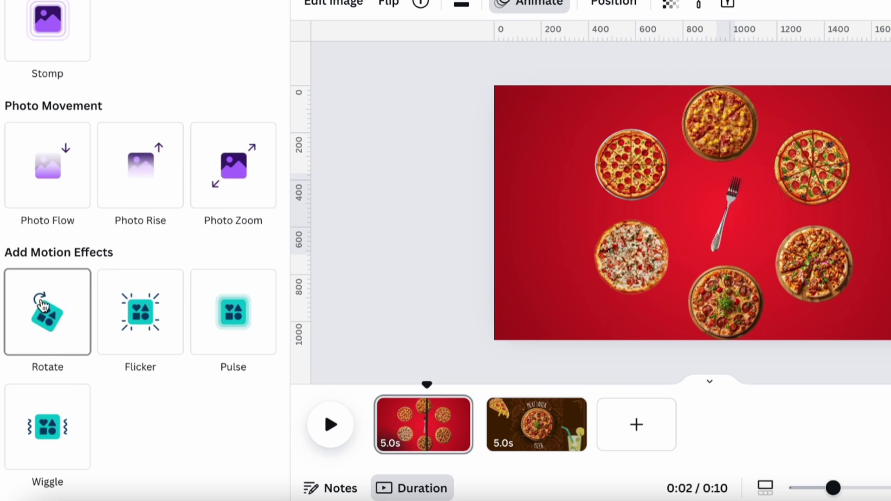
pyautogui.moveTo(139, 428); pyautogui.dragTo(245, 428)
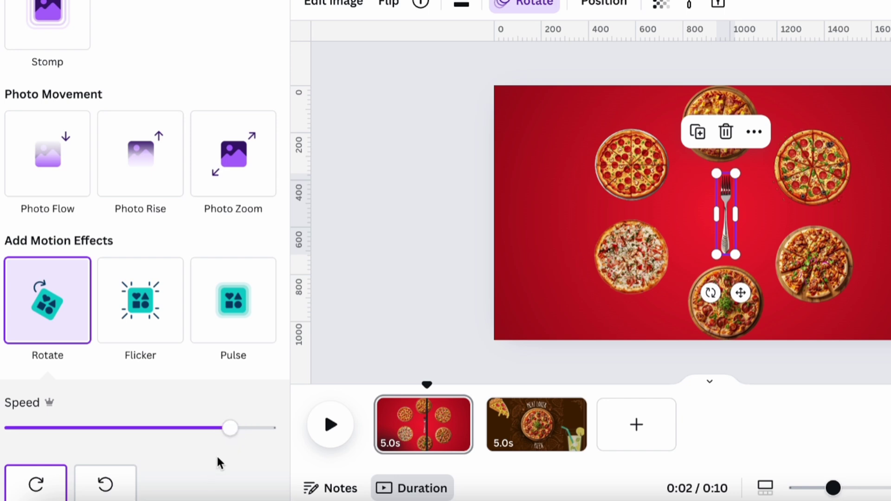
# Step: Extend the red page's duration to 5.3 seconds
pyautogui.moveTo(472, 426); pyautogui.dragTo(478, 424)
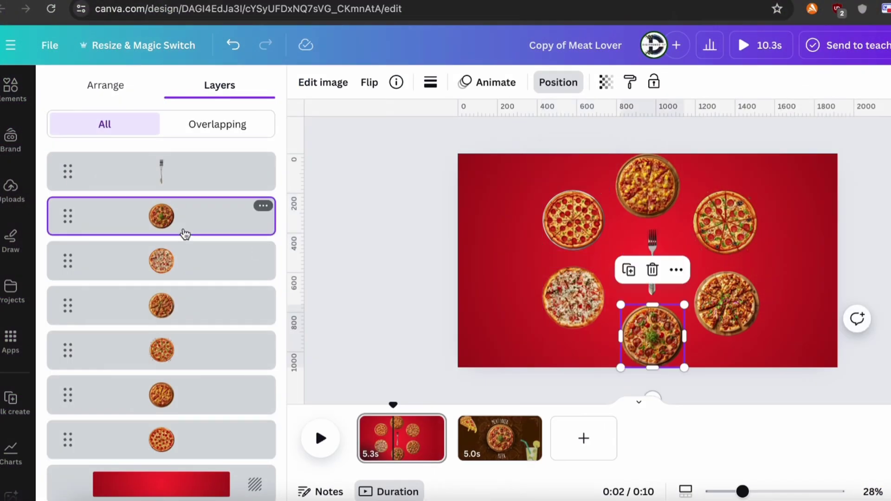
# Step: Select all six pizzas and apply the Pop animation to them
pyautogui.scroll(-1, 199, 456)
pyautogui.keyDown('shift'); pyautogui.click(203, 442); pyautogui.keyUp('shift')
pyautogui.click(392, 85)
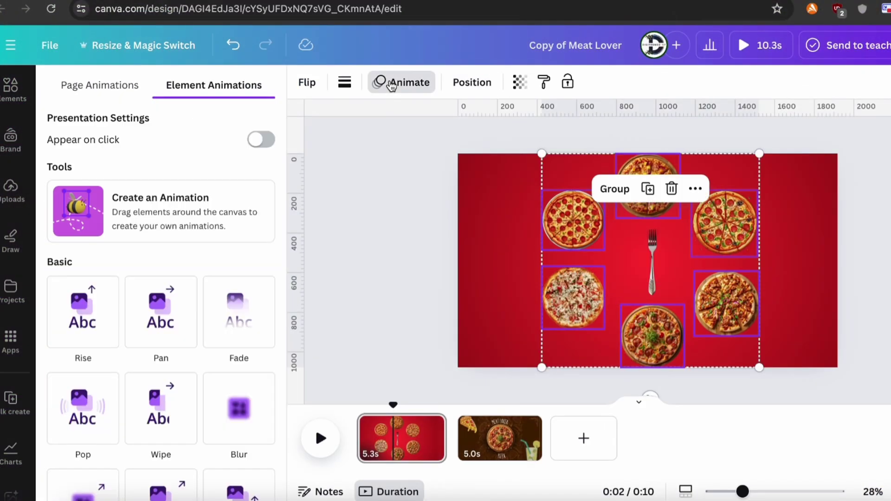
pyautogui.click(114, 419)
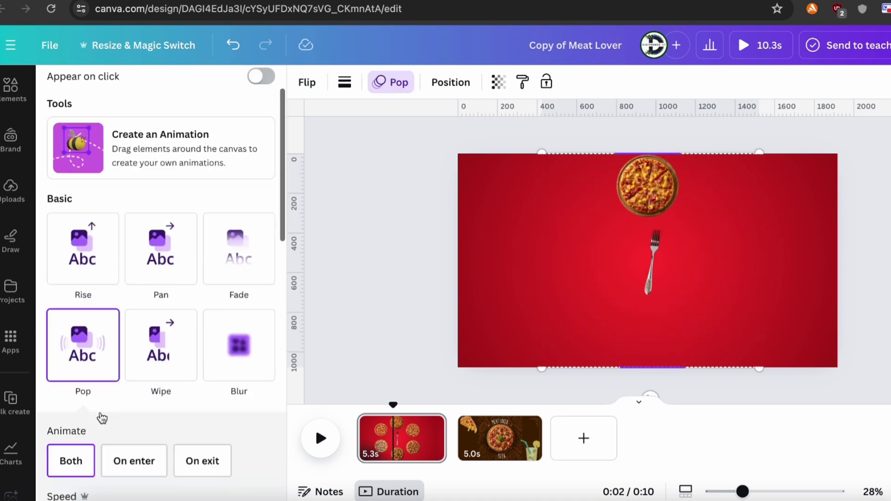
pyautogui.click(781, 285)
# Step: Show the element timing tracks for the olive pizza on the red page
pyautogui.rightClick(630, 201)
pyautogui.click(596, 179)
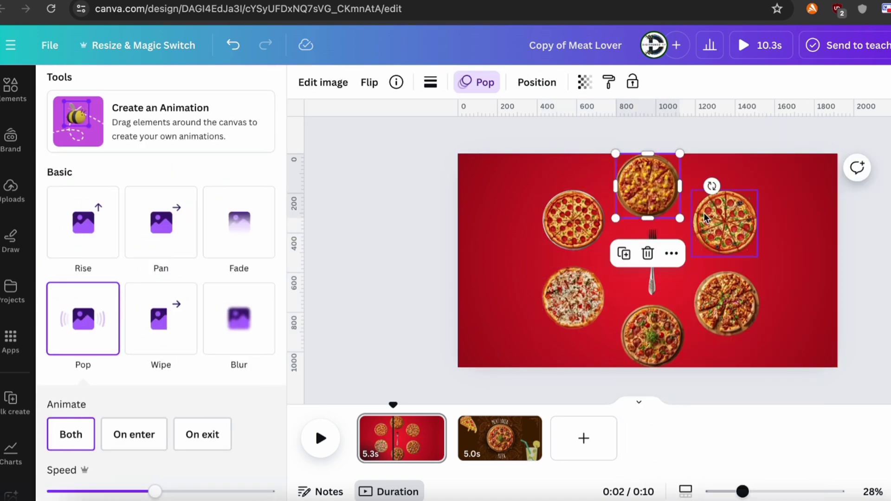
pyautogui.rightClick(701, 214)
pyautogui.click(769, 363)
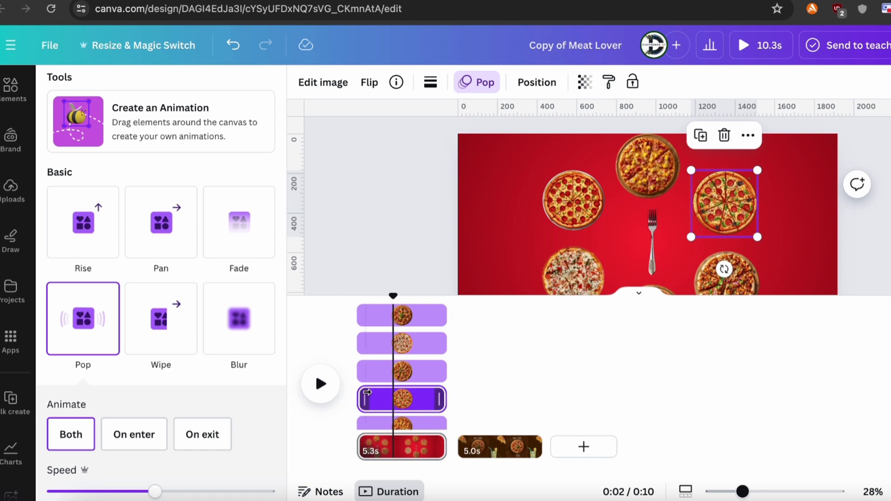
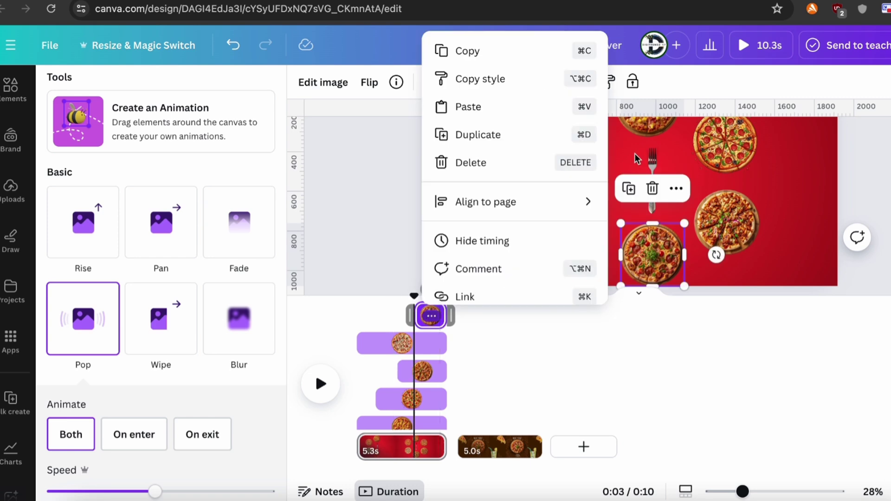
# Step: Increase the speed of the fork's Rotate effect further
pyautogui.click(635, 155)
pyautogui.click(656, 165)
pyautogui.scroll(-8, 195, 362)
pyautogui.scroll(-5, 195, 364)
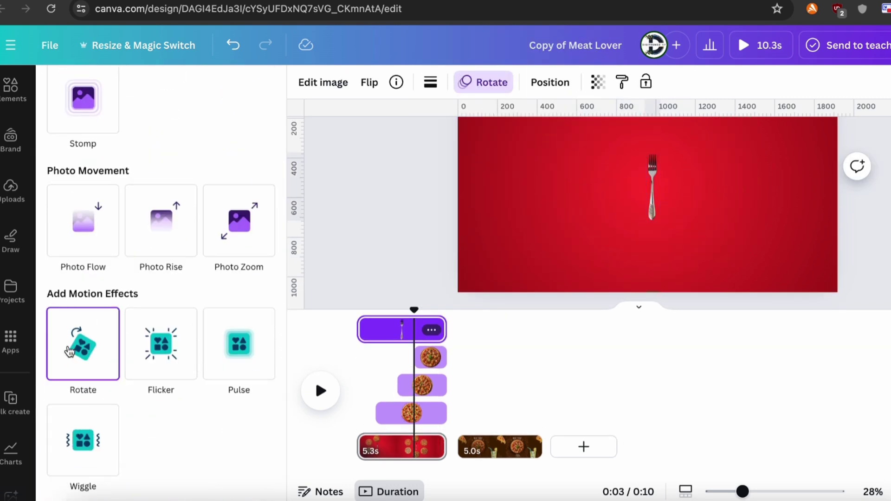
pyautogui.click(84, 342)
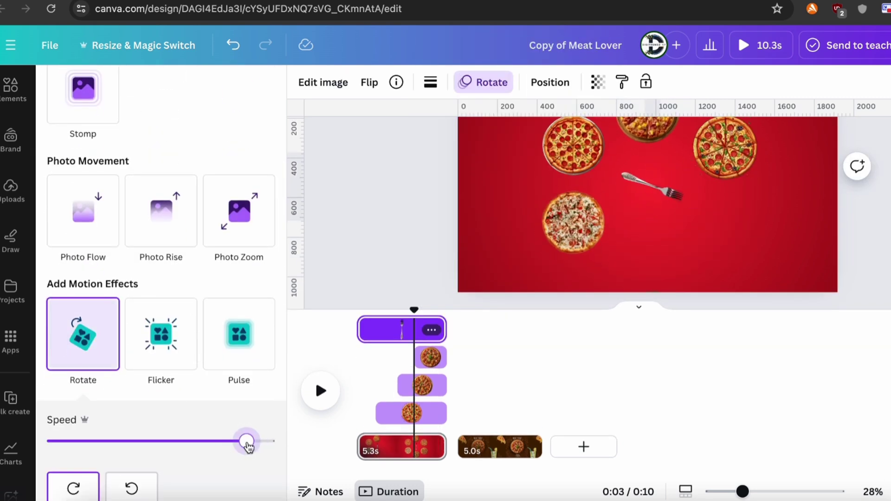
pyautogui.moveTo(247, 443); pyautogui.dragTo(258, 445)
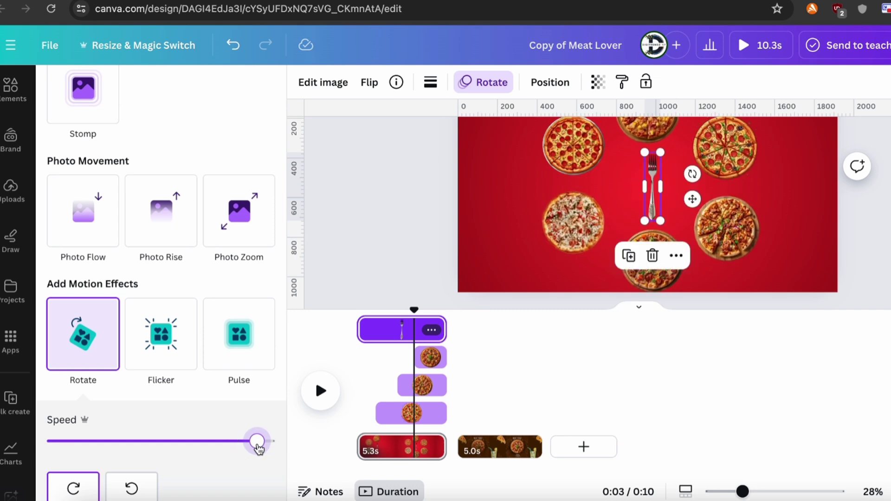
# Step: Make the olive pizza start slightly earlier on the red page's timeline
pyautogui.click(659, 137)
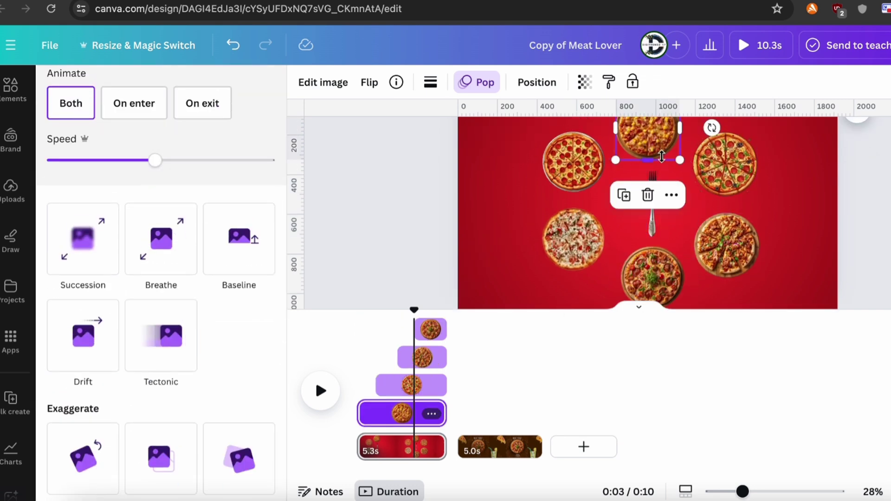
pyautogui.click(718, 168)
pyautogui.moveTo(381, 386)
pyautogui.mouseDown()
pyautogui.moveTo(363, 386)
pyautogui.moveTo(371, 386)
pyautogui.mouseUp()
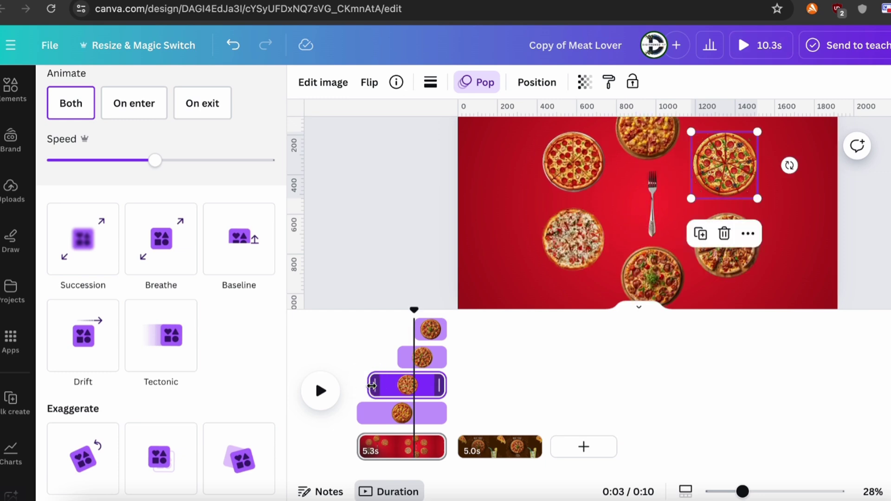
# Step: Stagger the start times of the lower-right, lower-left and bottom pizzas on the red page's timeline
pyautogui.click(719, 275)
pyautogui.moveTo(398, 354); pyautogui.dragTo(383, 354)
pyautogui.click(653, 278)
pyautogui.moveTo(413, 328); pyautogui.dragTo(389, 328)
pyautogui.click(573, 239)
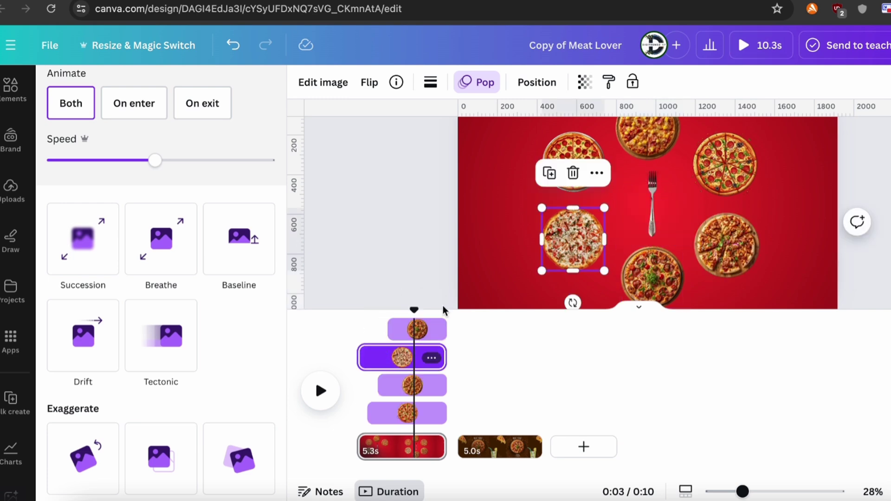
pyautogui.moveTo(359, 358); pyautogui.dragTo(399, 360)
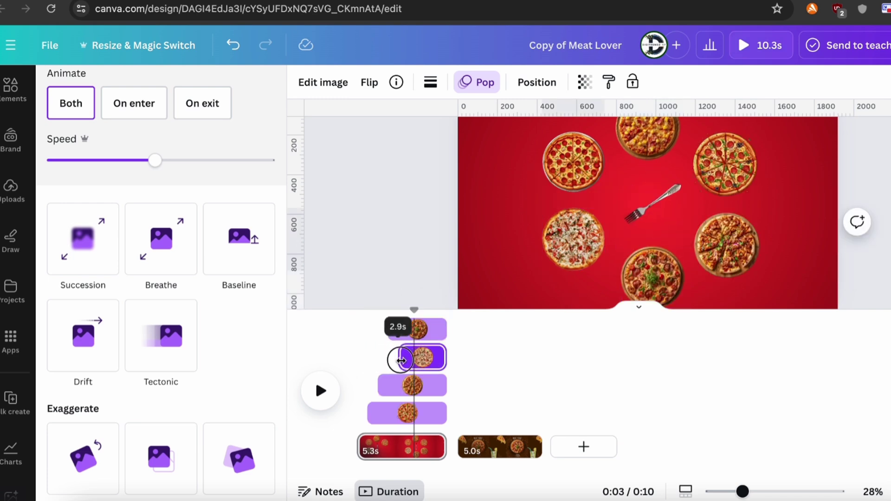
pyautogui.click(573, 172)
pyautogui.moveTo(390, 314); pyautogui.dragTo(411, 315)
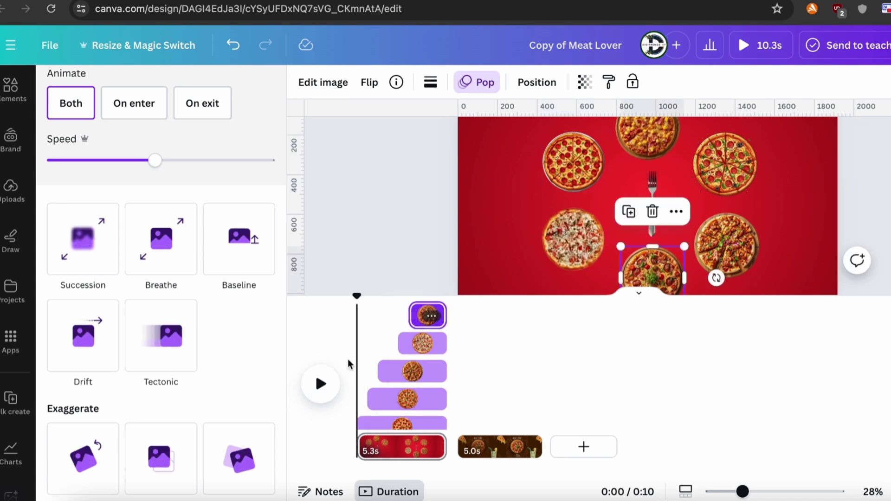
# Step: Preview the red page from its start and check the order and timing in which the pizzas pop in
pyautogui.click(320, 383)
pyautogui.click(320, 384)
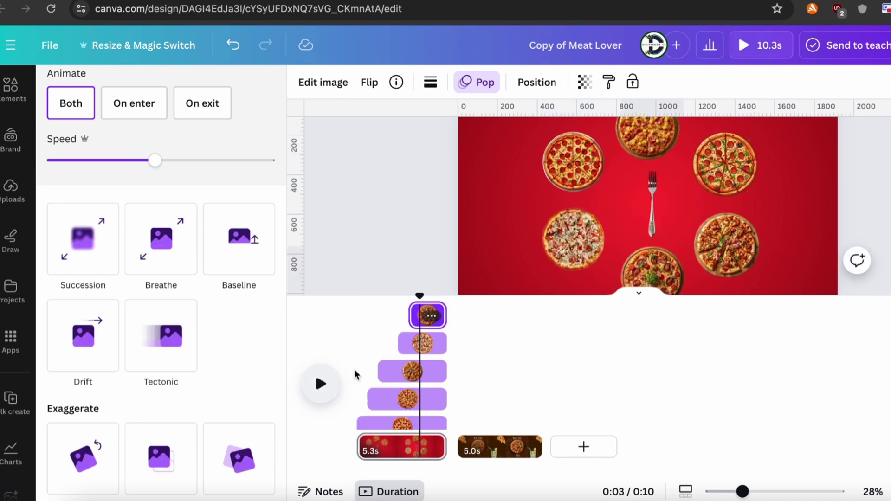
pyautogui.click(368, 370)
pyautogui.scroll(-1, 368, 372)
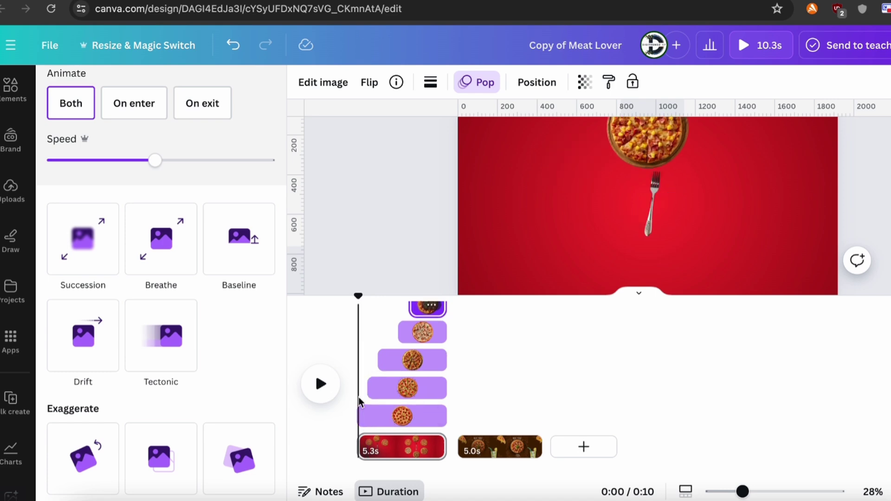
pyautogui.click(321, 383)
pyautogui.click(325, 385)
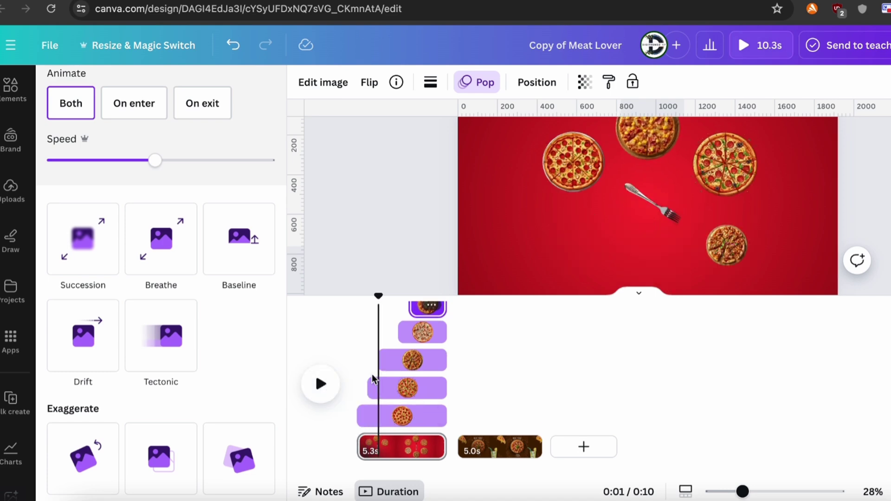
pyautogui.press('space')
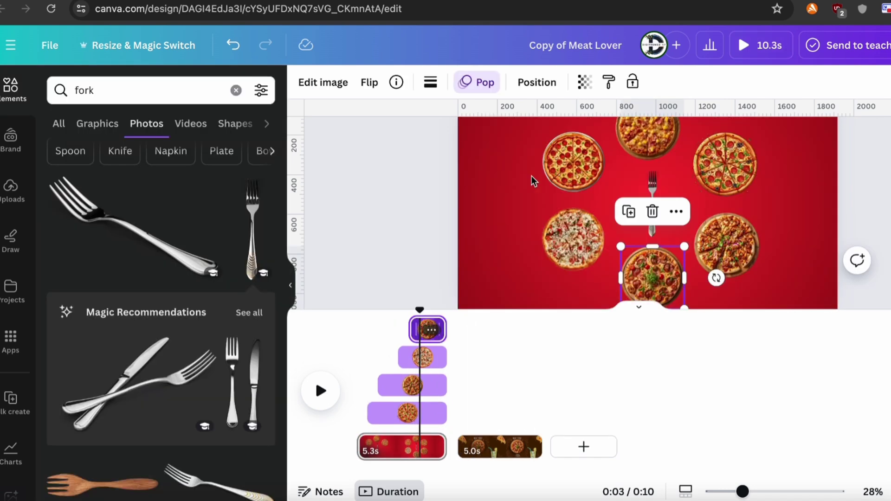
# Step: Select all six pizzas and limit their Pop animation to On enter
pyautogui.click(476, 82)
pyautogui.scroll(-3, 197, 289)
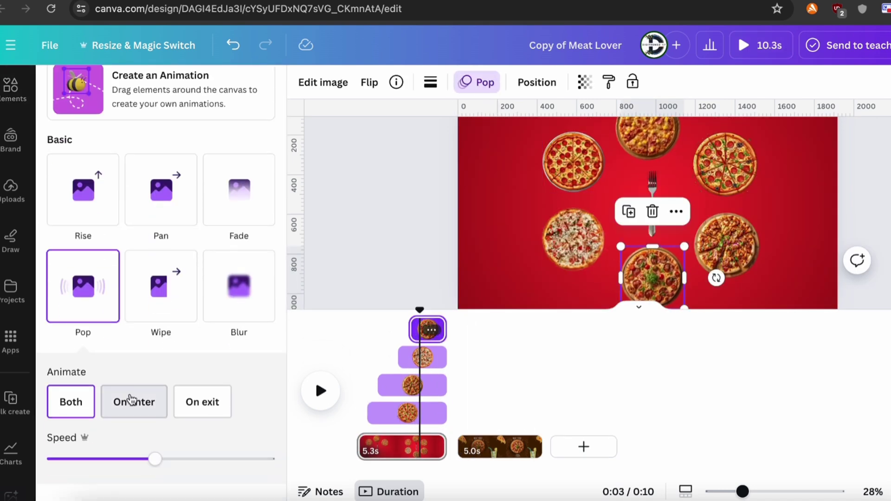
pyautogui.click(372, 360)
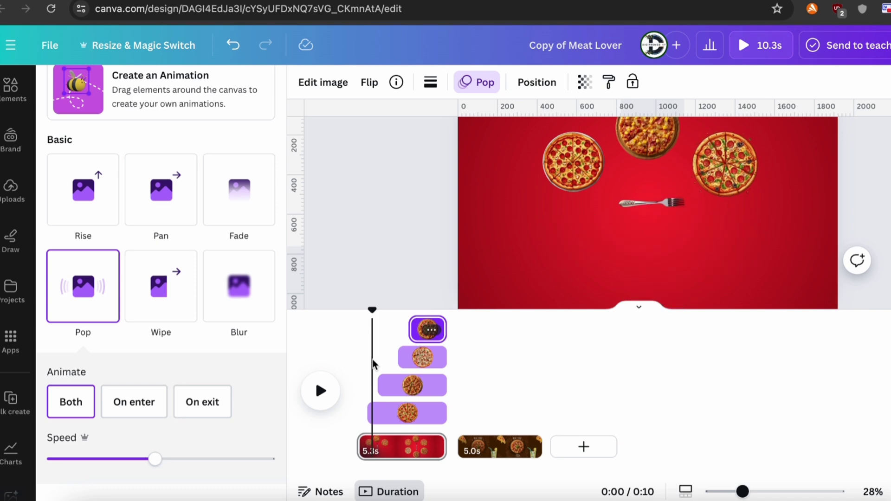
pyautogui.hotkey('alt', '1')
pyautogui.keyDown('shift'); pyautogui.click(174, 433); pyautogui.keyUp('shift')
pyautogui.click(397, 82)
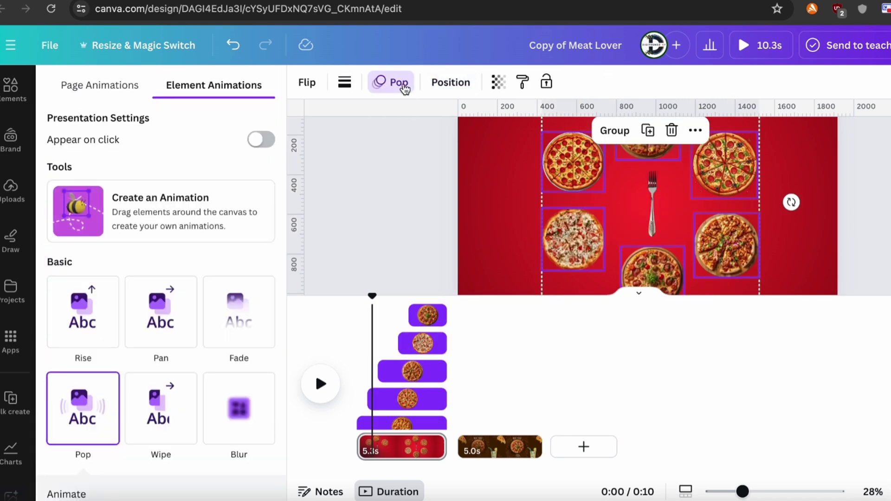
pyautogui.scroll(-3, 139, 404)
pyautogui.click(135, 402)
# Step: Extend the staggered pizza tracks back to the red page's full 5.3 s length
pyautogui.click(405, 345)
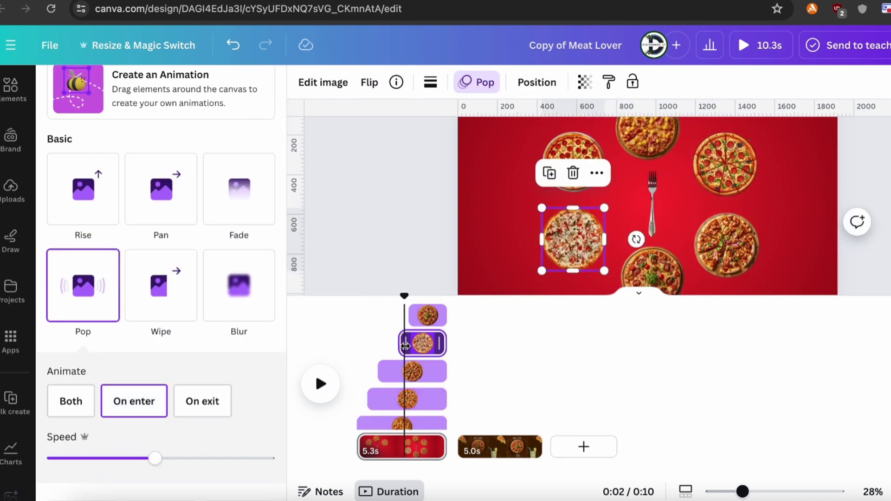
pyautogui.click(374, 399)
pyautogui.moveTo(370, 361); pyautogui.dragTo(340, 352)
pyautogui.click(418, 310)
pyautogui.click(418, 315)
pyautogui.moveTo(399, 346); pyautogui.dragTo(361, 346)
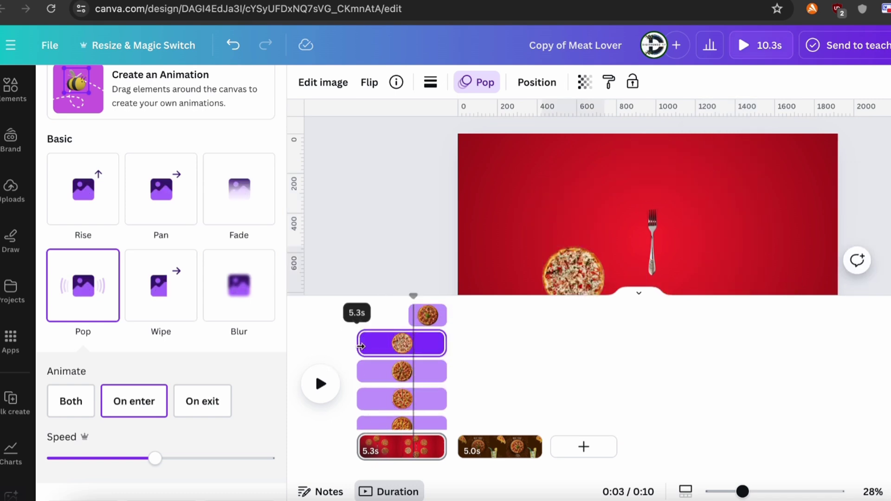
pyautogui.click(427, 315)
pyautogui.moveTo(411, 316); pyautogui.dragTo(342, 325)
# Step: Preview the red page from the beginning with all pizza tracks at full length
pyautogui.scroll(-2, 436, 395)
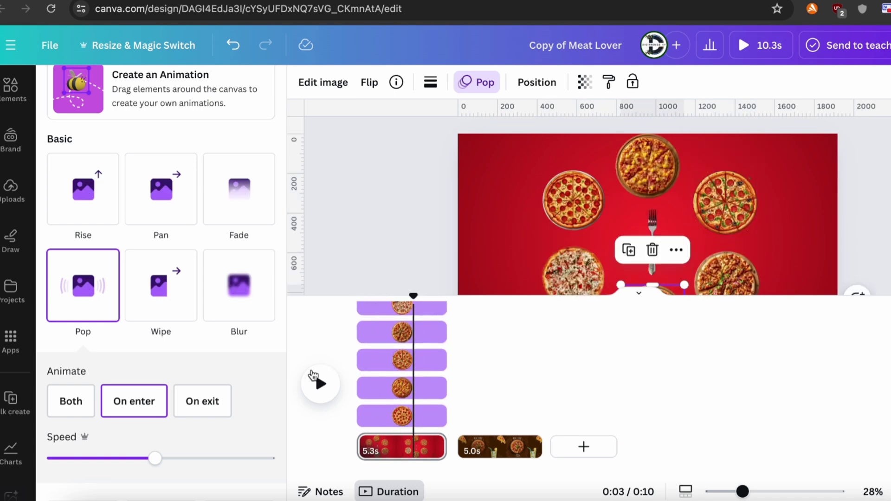
pyautogui.moveTo(414, 296); pyautogui.dragTo(357, 298)
pyautogui.click(320, 384)
pyautogui.click(320, 384)
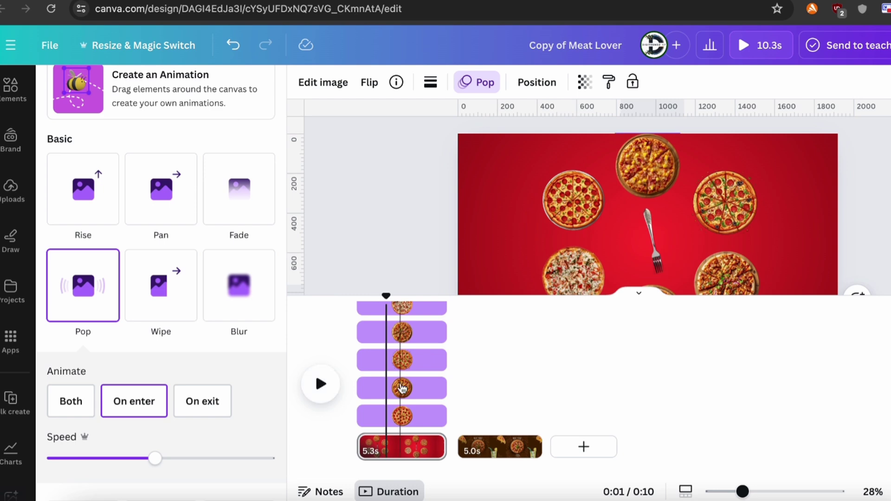
# Step: Select all six pizzas on the red page and remove their Pop animation
pyautogui.scroll(-5, 123, 381)
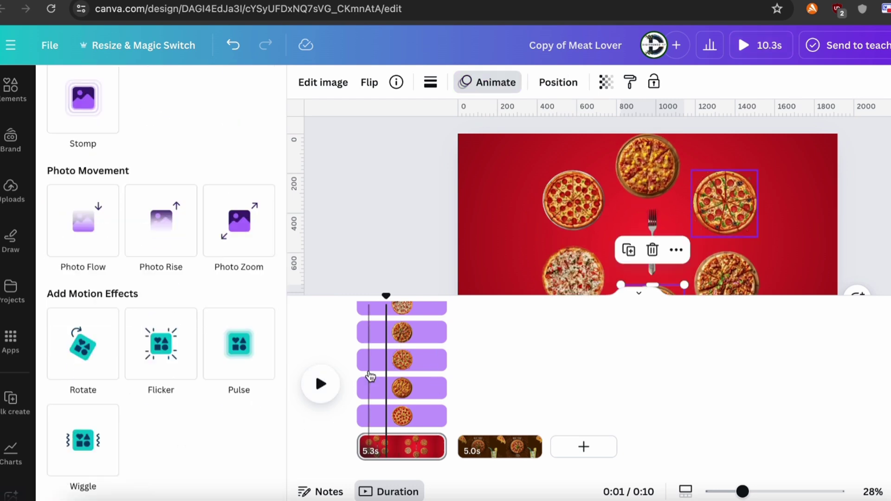
pyautogui.hotkey('alt', '1')
pyautogui.keyDown('shift'); pyautogui.click(168, 440); pyautogui.keyUp('shift')
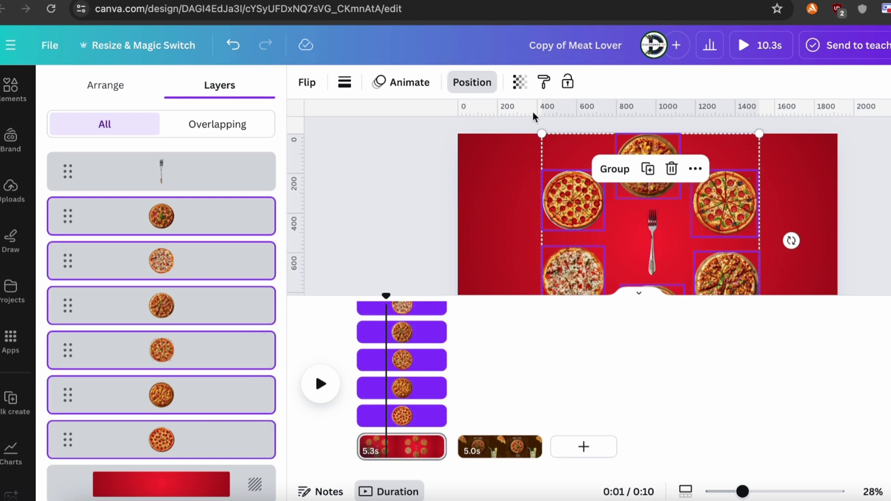
pyautogui.click(404, 84)
pyautogui.click(79, 309)
pyautogui.scroll(-10, 286, 422)
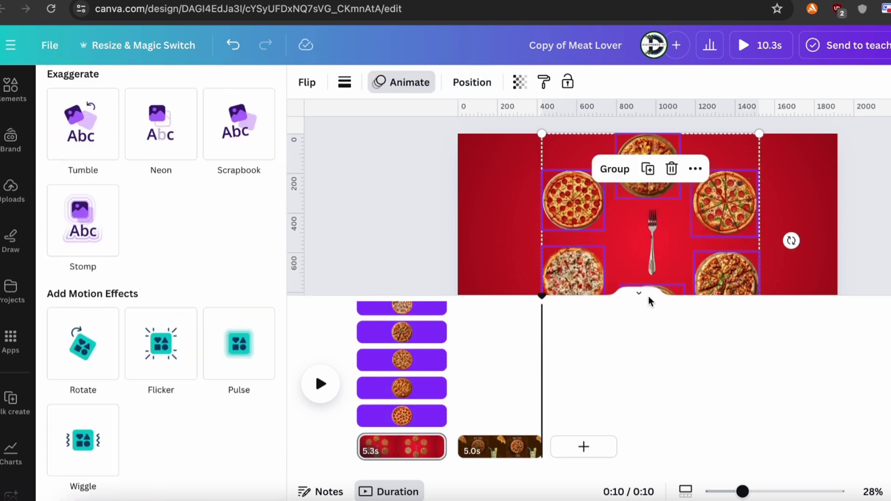
pyautogui.click(637, 294)
pyautogui.click(376, 278)
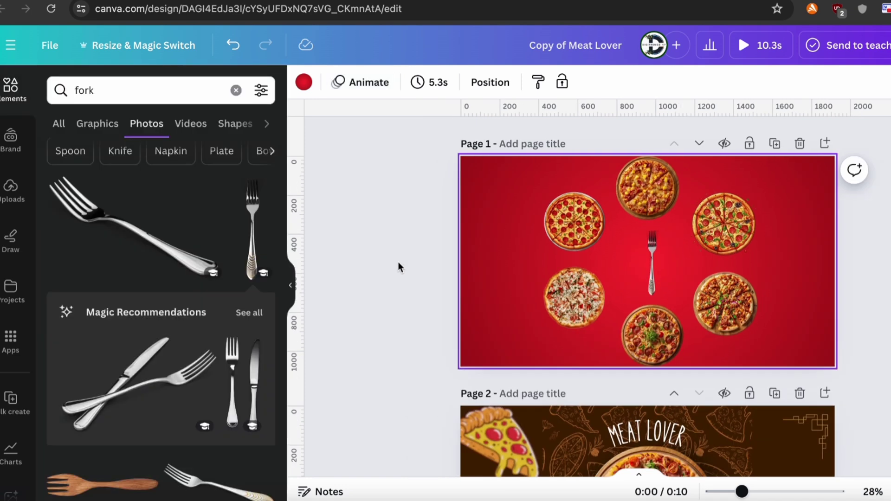
pyautogui.click(650, 185)
pyautogui.rightClick(664, 182)
pyautogui.click(633, 158)
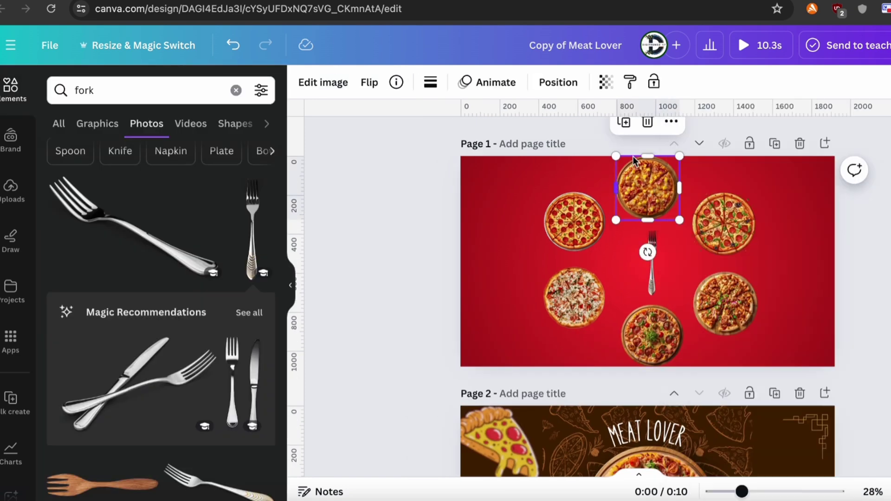
pyautogui.rightClick(661, 167)
pyautogui.click(515, 280)
pyautogui.click(562, 221)
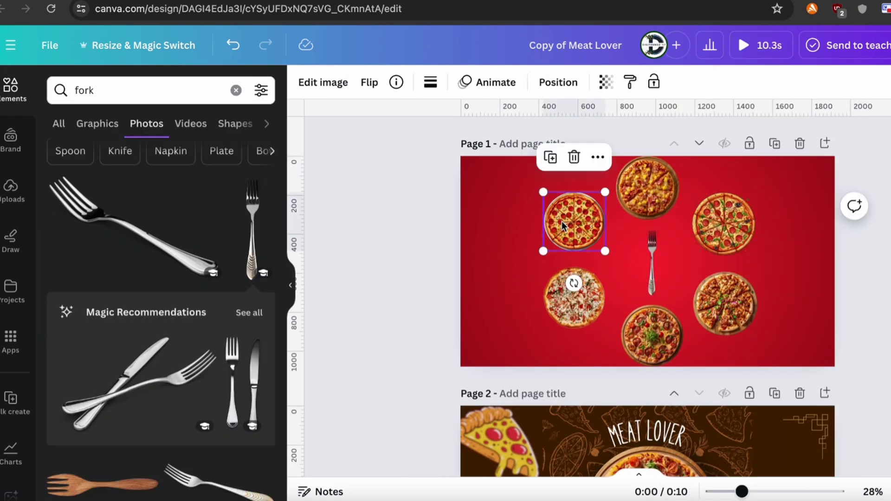
pyautogui.click(559, 82)
pyautogui.click(207, 206)
pyautogui.keyDown('shift'); pyautogui.click(201, 440); pyautogui.keyUp('shift')
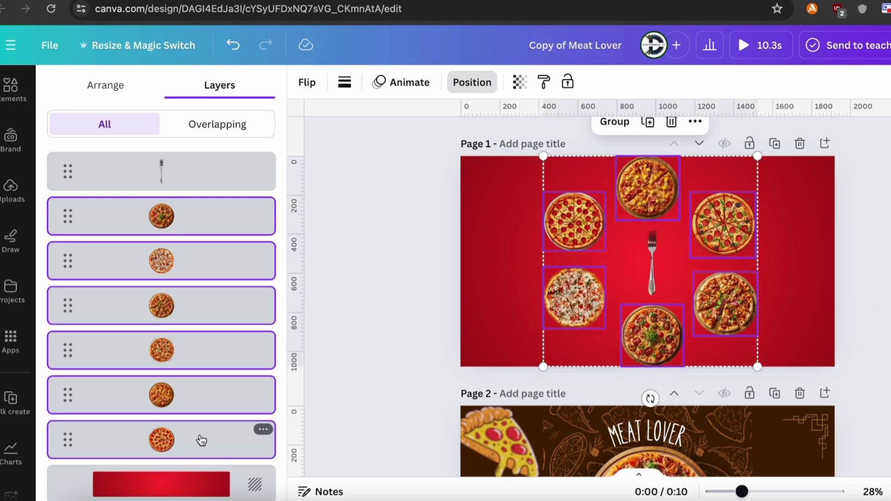
pyautogui.rightClick(552, 224)
pyautogui.click(485, 238)
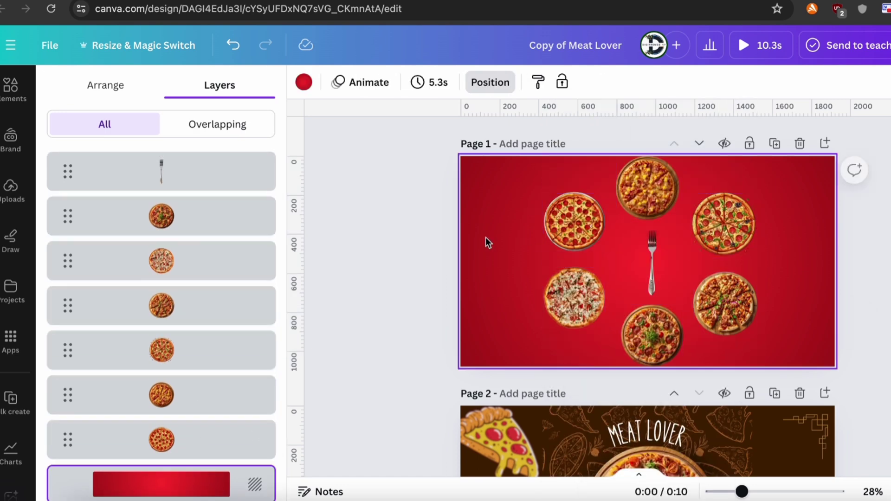
# Step: Show the olive pizza's element timing and stagger the pizzas' start times across the red page's timeline
pyautogui.click(653, 262)
pyautogui.click(649, 198)
pyautogui.rightClick(651, 200)
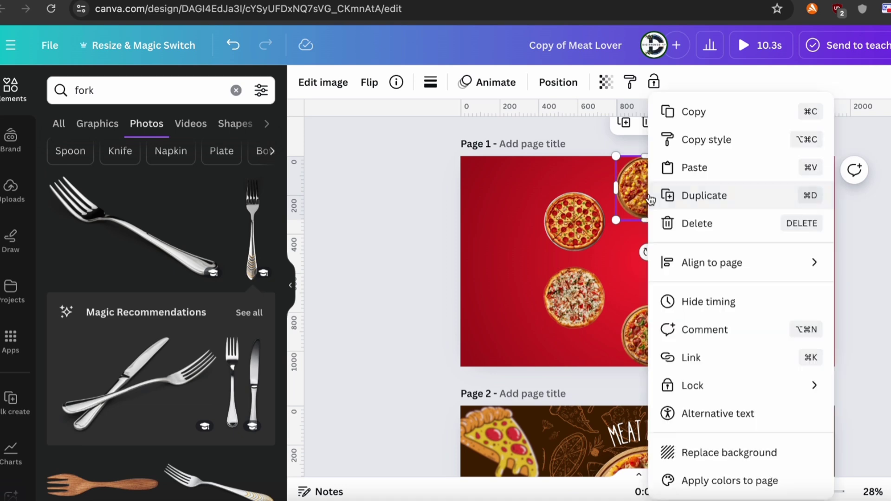
pyautogui.click(711, 223)
pyautogui.rightClick(710, 223)
pyautogui.click(701, 366)
pyautogui.rightClick(730, 232)
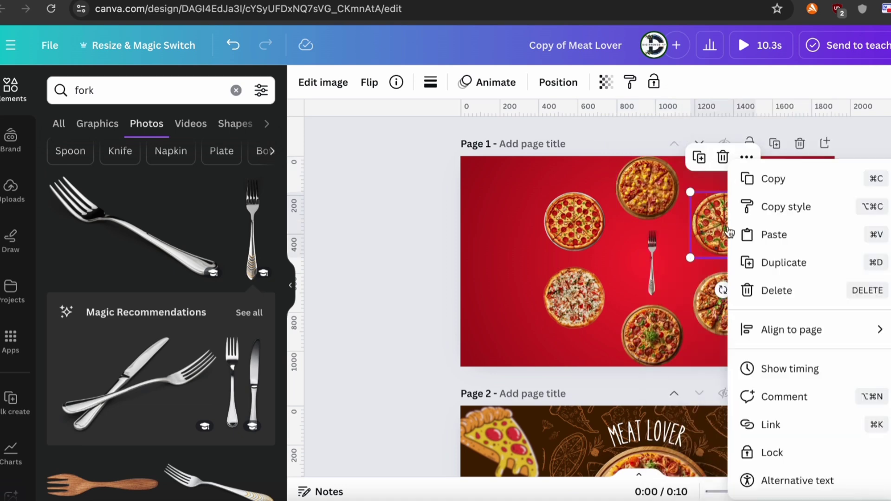
pyautogui.click(770, 369)
pyautogui.moveTo(358, 413); pyautogui.dragTo(418, 311)
# Step: Play the red page from the start to review the staggered appearance of the pizzas
pyautogui.click(315, 402)
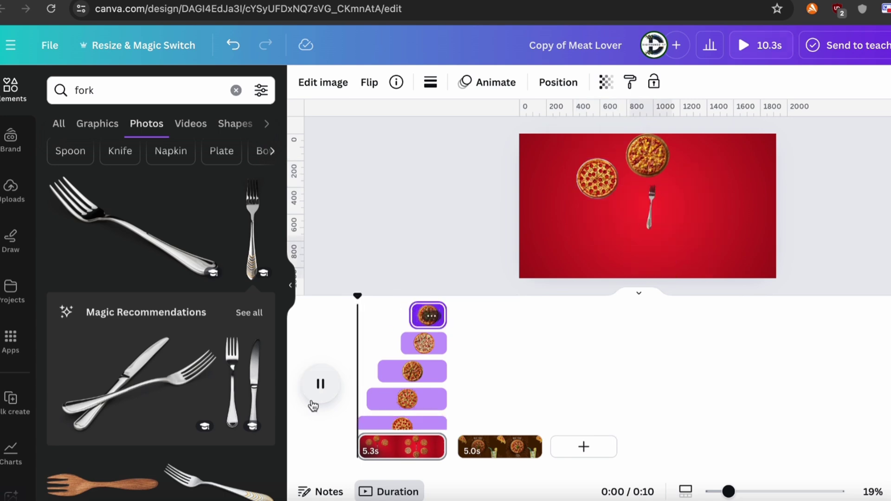
pyautogui.click(314, 405)
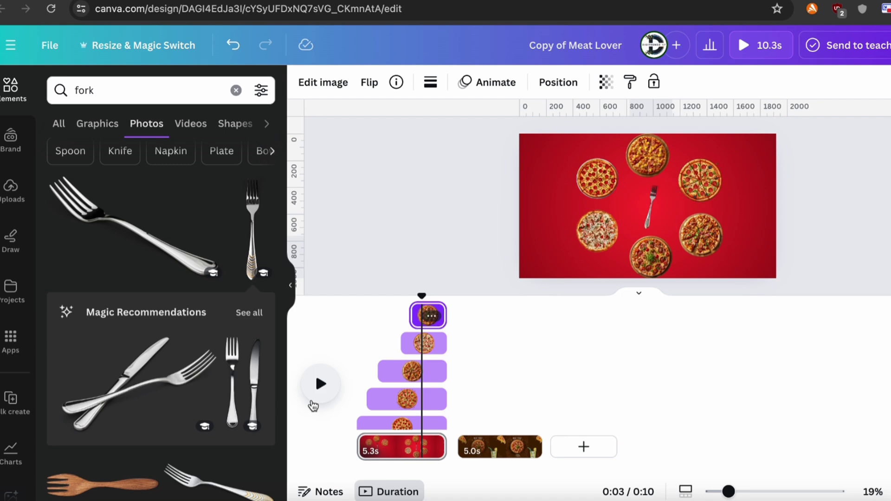
pyautogui.click(364, 383)
pyautogui.click(324, 391)
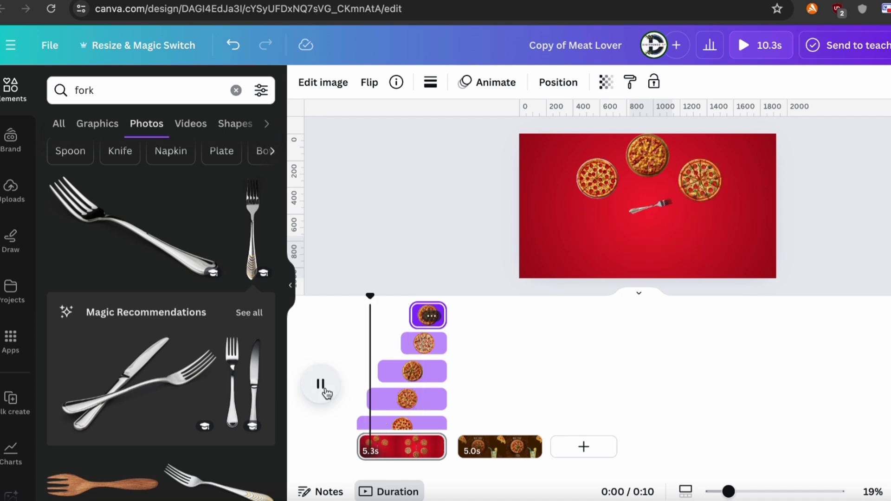
pyautogui.click(324, 391)
# Step: Enlarge the timeline and examine which timing track belongs to each pizza around the fork
pyautogui.scroll(3, 424, 360)
pyautogui.scroll(2, 424, 358)
pyautogui.click(588, 179)
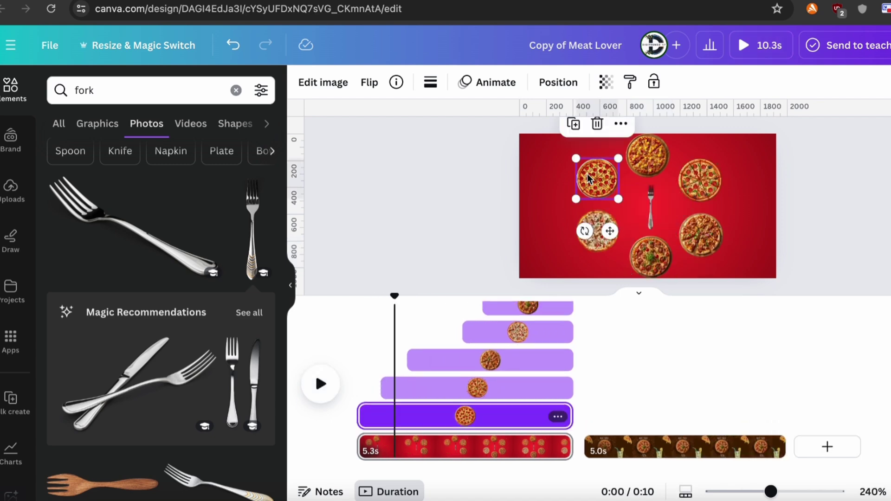
pyautogui.click(637, 149)
pyautogui.click(608, 180)
pyautogui.click(597, 232)
pyautogui.click(651, 257)
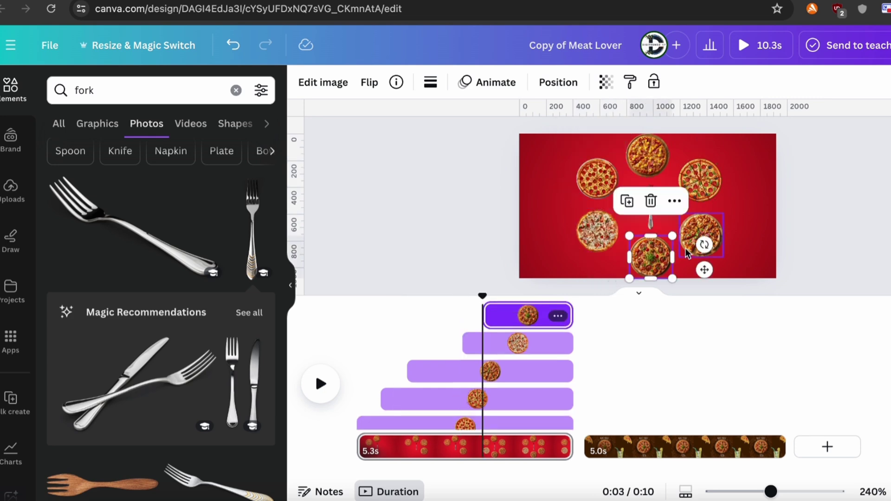
# Step: Delay the pepperoni pizza's start to line up with the bottom pizza's track, and preview the result
pyautogui.click(688, 250)
pyautogui.click(700, 181)
pyautogui.click(600, 180)
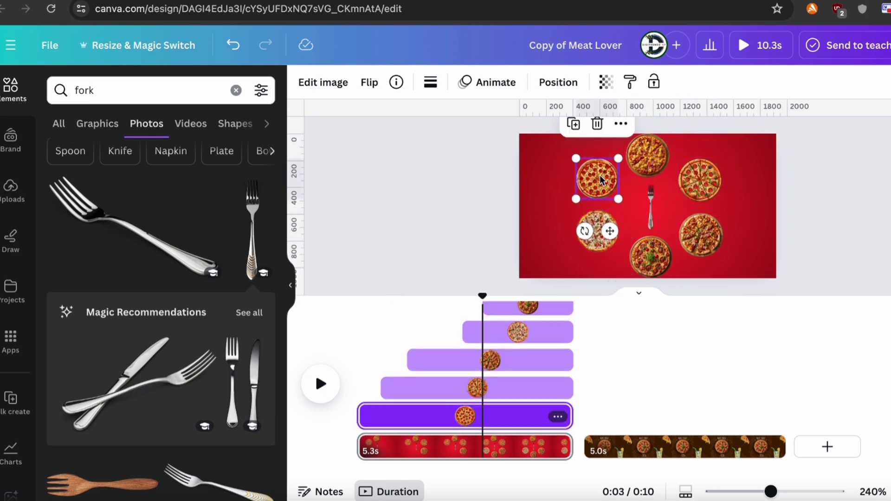
pyautogui.moveTo(360, 416); pyautogui.dragTo(485, 417)
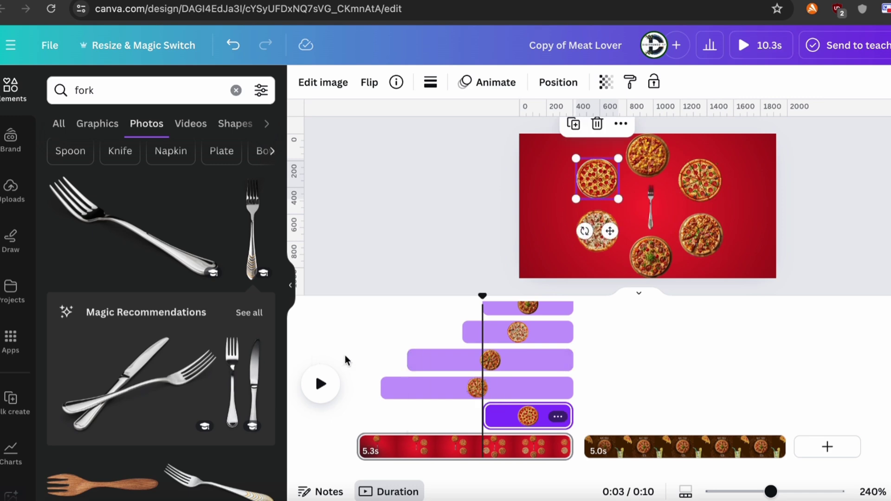
pyautogui.click(321, 385)
pyautogui.click(321, 386)
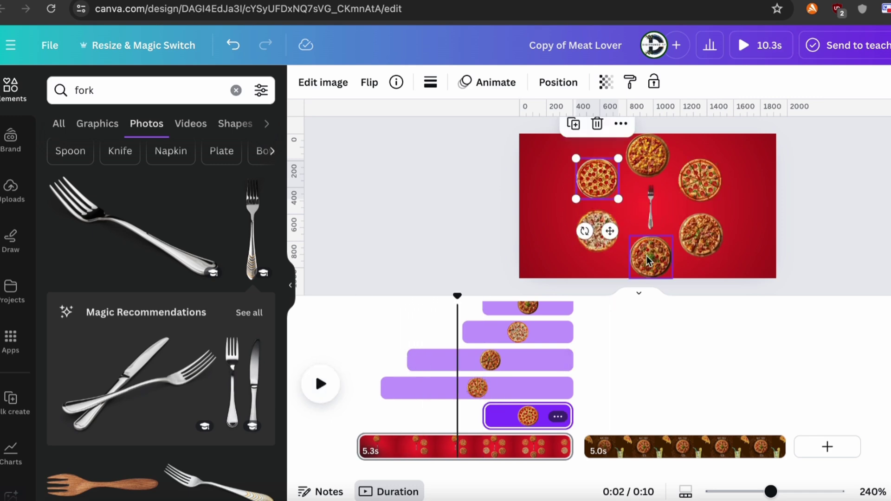
# Step: Start the bottom pizza's timing track earlier, between the starts of the lower-right and lower-left pizzas
pyautogui.click(649, 260)
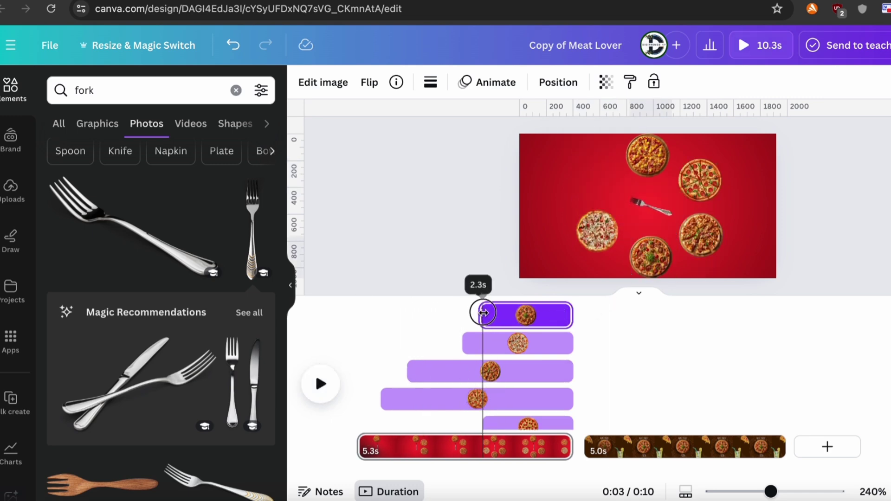
pyautogui.click(666, 308)
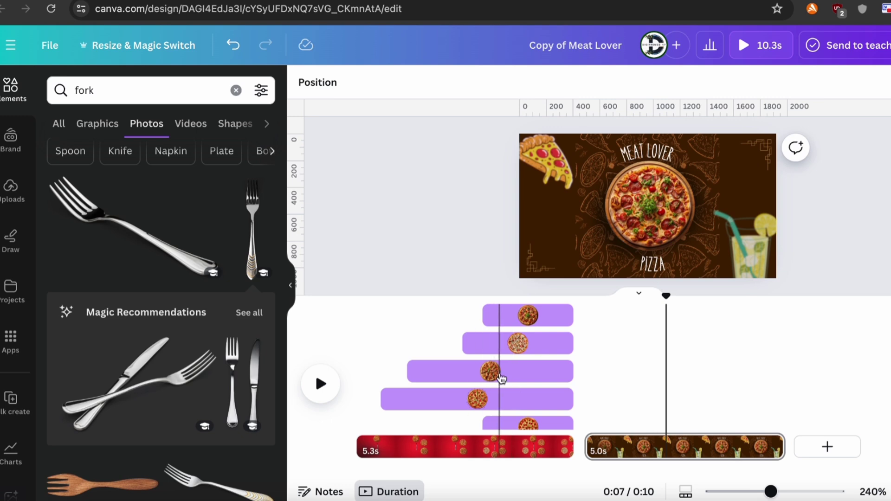
pyautogui.click(499, 374)
pyautogui.click(517, 344)
pyautogui.click(529, 312)
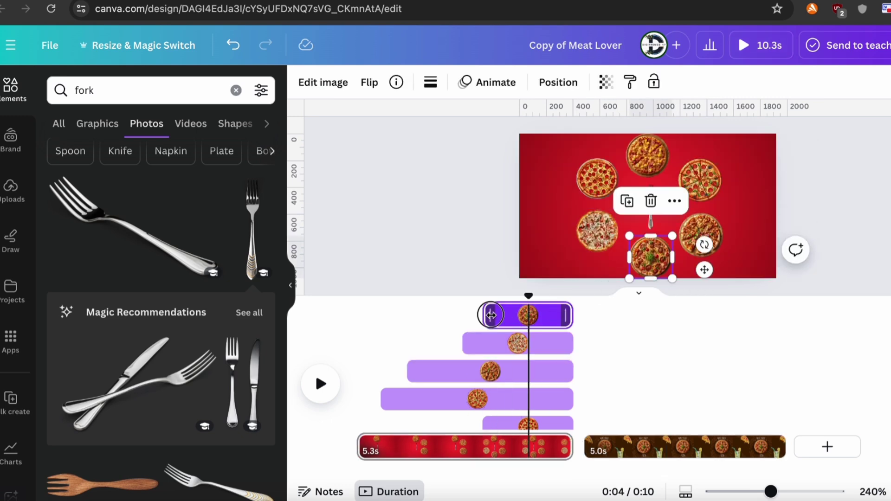
pyautogui.moveTo(491, 315); pyautogui.dragTo(439, 317)
# Step: Play the red page from near its start to check the order in which the pizzas appear
pyautogui.click(377, 385)
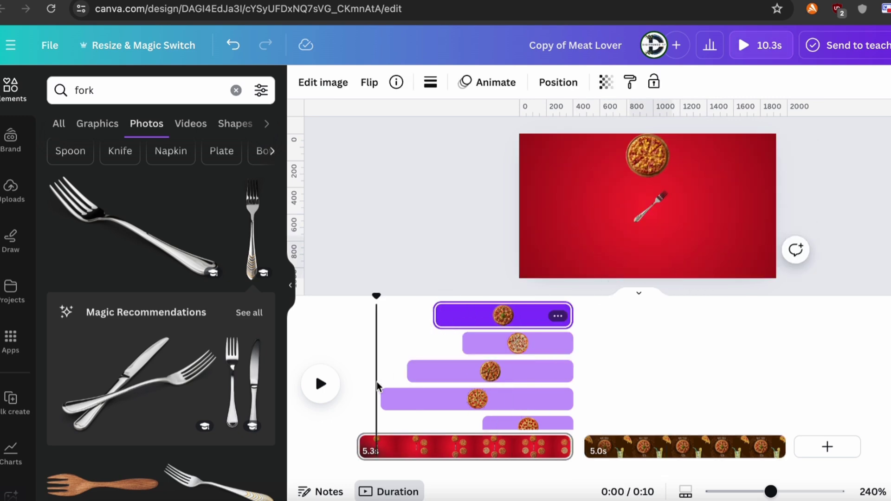
pyautogui.click(333, 390)
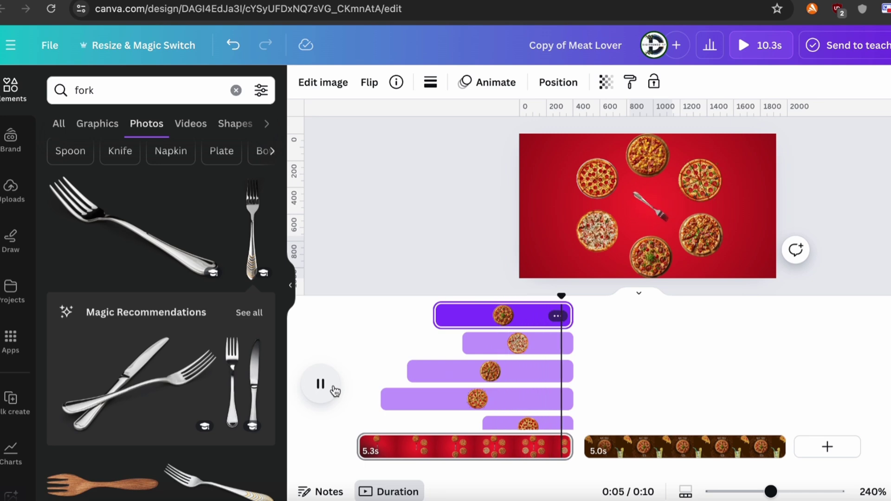
pyautogui.click(334, 390)
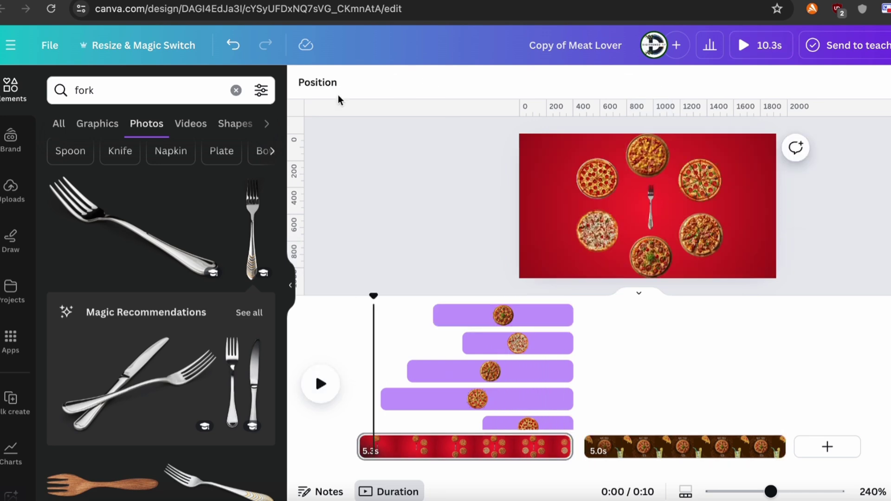
# Step: Select all six pizza layers on the red page and apply the Pop animation to them
pyautogui.click(325, 86)
pyautogui.click(197, 222)
pyautogui.keyDown('shift'); pyautogui.click(197, 438); pyautogui.keyUp('shift')
pyautogui.click(417, 83)
pyautogui.scroll(-2, 197, 270)
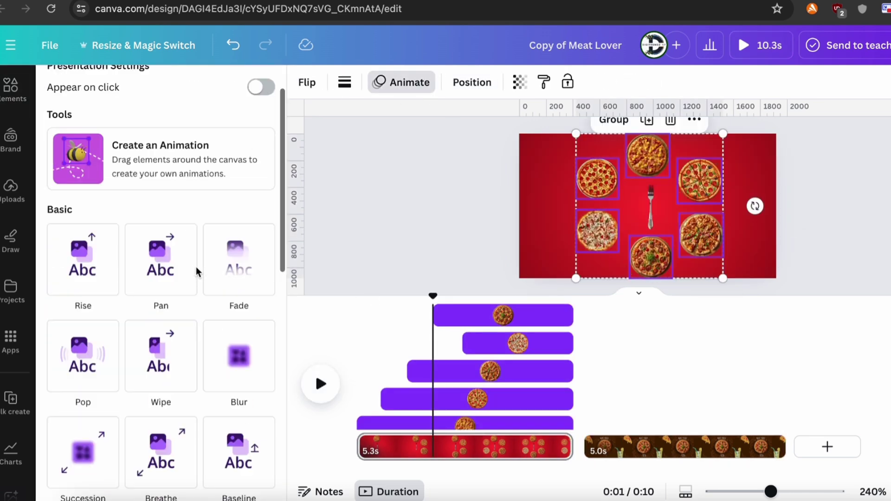
pyautogui.click(103, 351)
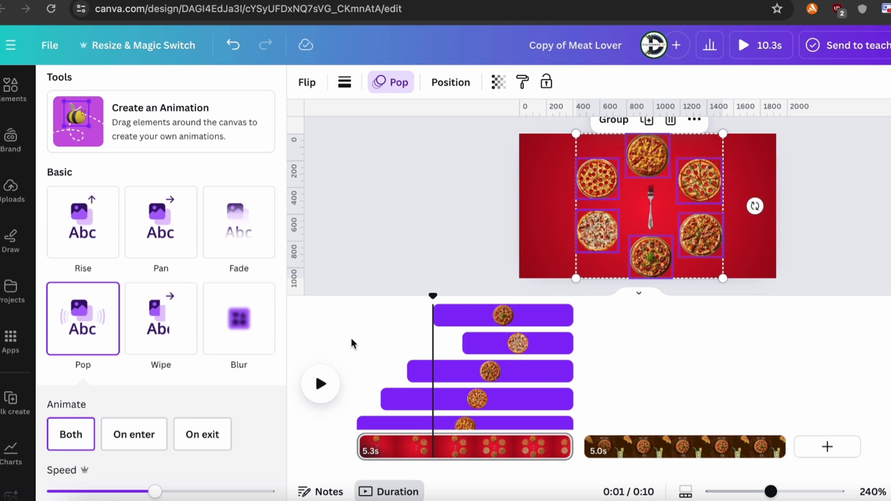
# Step: Lengthen the red page to 6.1 s and play it to preview the pizzas' animation
pyautogui.click(546, 446)
pyautogui.moveTo(567, 447); pyautogui.dragTo(597, 446)
pyautogui.click(374, 401)
pyautogui.press('space')
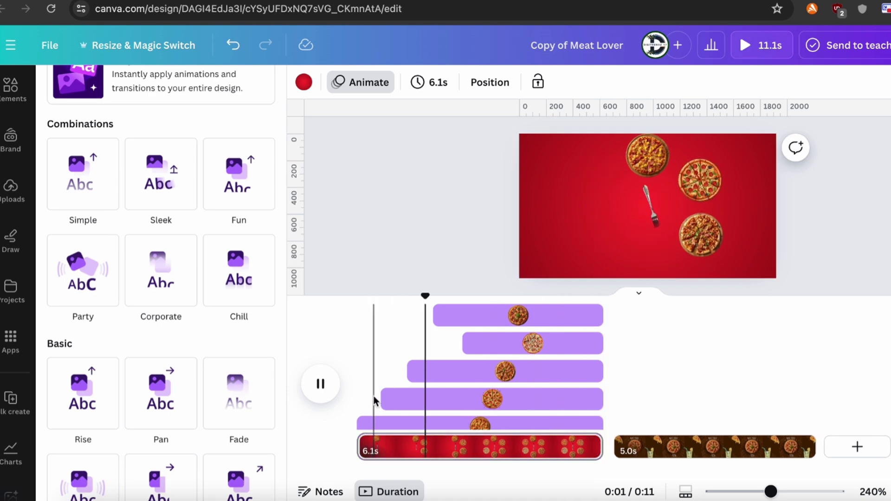
pyautogui.press('space')
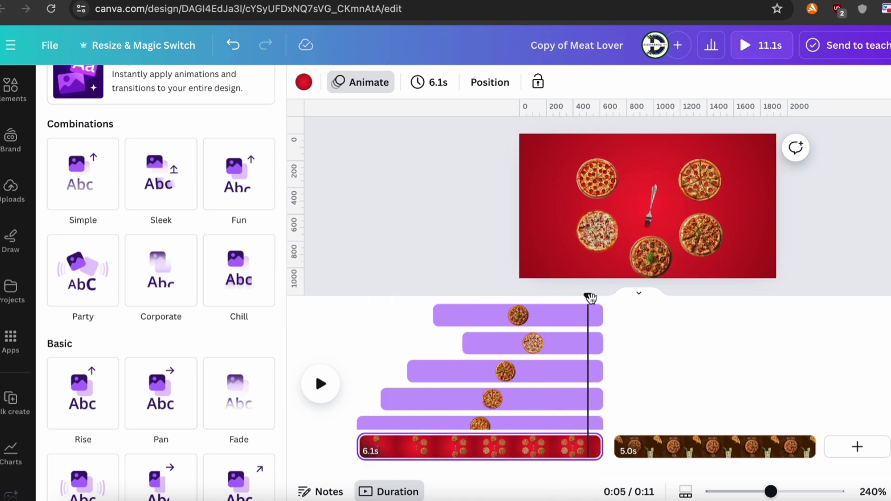
# Step: Check the pizzas near the end of the red page and set the page's duration to 5.8 s
pyautogui.moveTo(590, 298); pyautogui.dragTo(583, 285)
pyautogui.click(605, 439)
pyautogui.click(579, 285)
pyautogui.click(570, 294)
pyautogui.moveTo(602, 446); pyautogui.dragTo(589, 445)
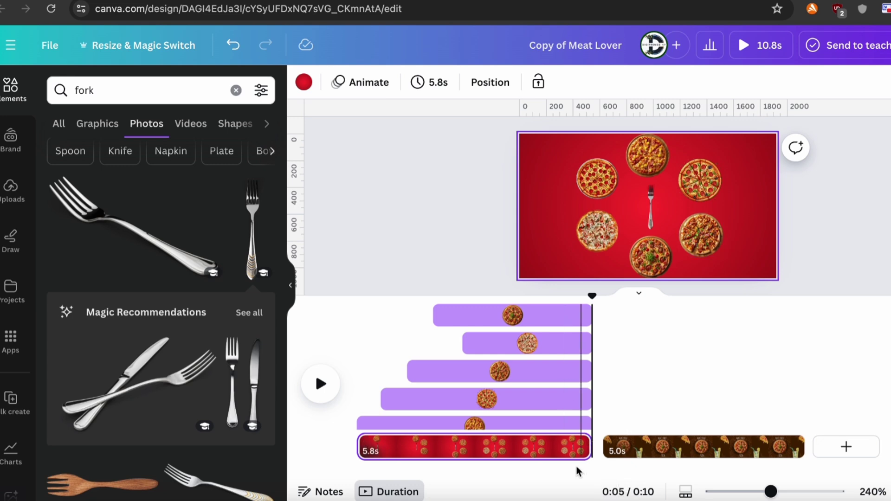
# Step: Hide the timeline and duplicate the red pizza page as page 2
pyautogui.click(574, 441)
pyautogui.click(639, 293)
pyautogui.scroll(-3, 577, 384)
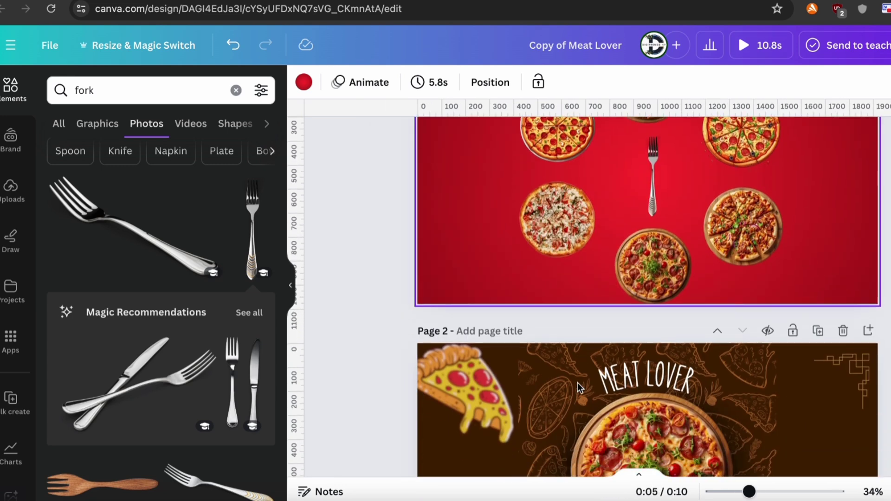
pyautogui.scroll(3, 578, 385)
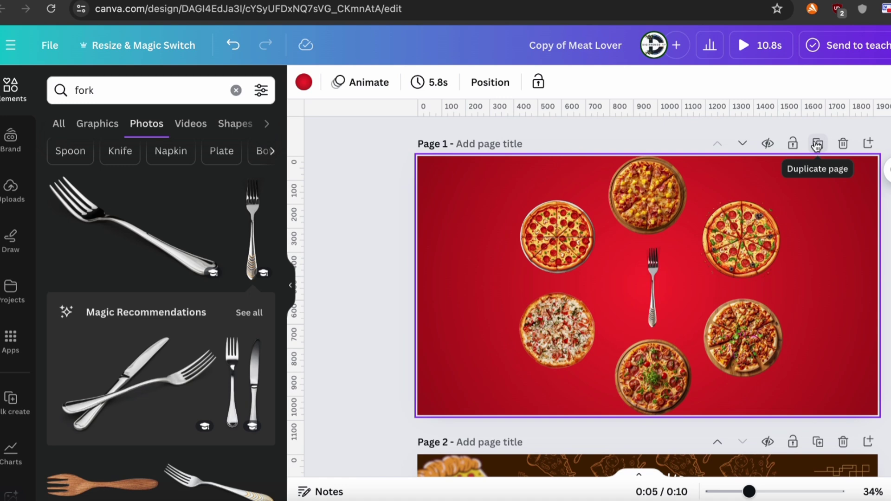
pyautogui.click(818, 144)
pyautogui.scroll(-2, 817, 146)
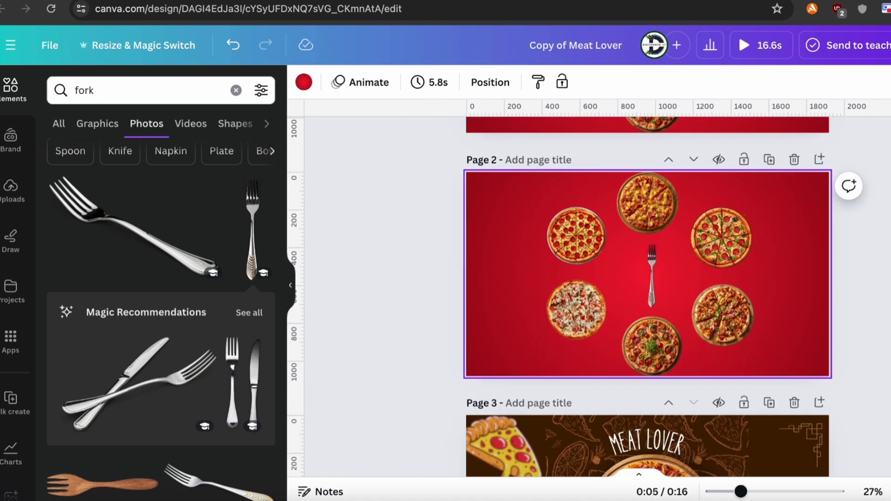
# Step: Apply the Tumble animation, on exit only, to the six pizzas on page 2, leaving out the fork
pyautogui.moveTo(869, 369); pyautogui.dragTo(508, 204)
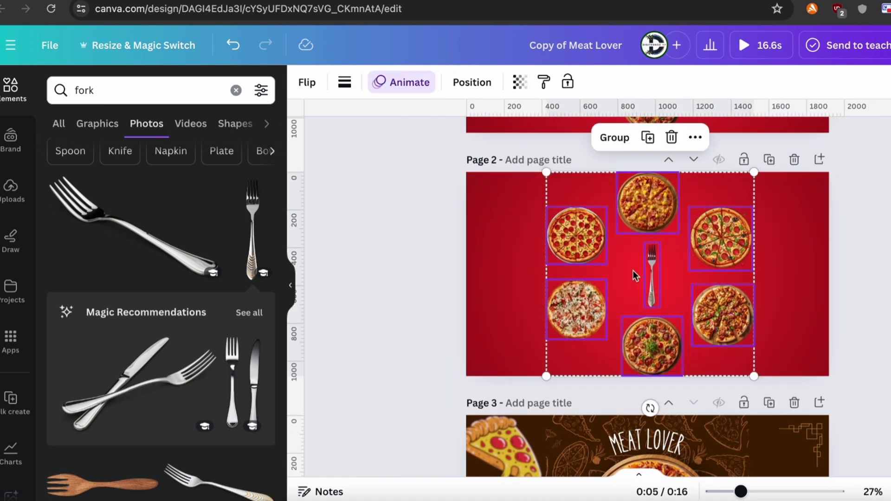
pyautogui.click(649, 270)
pyautogui.click(550, 83)
pyautogui.click(200, 216)
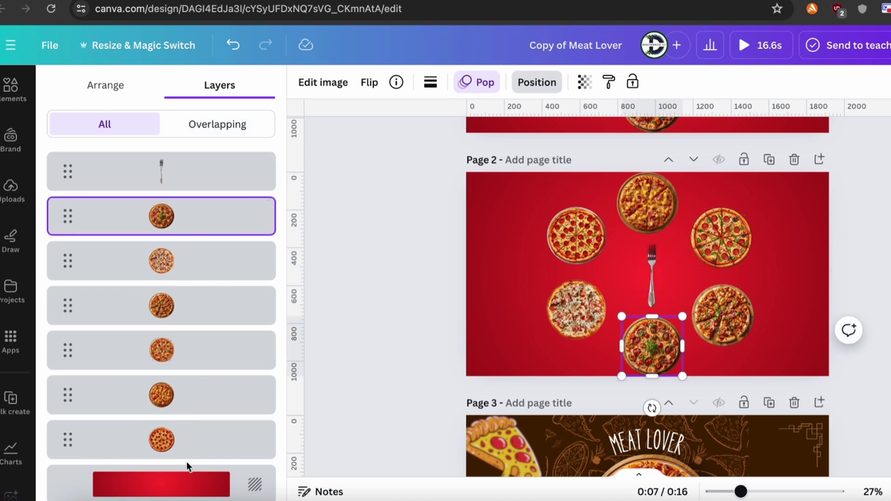
pyautogui.keyDown('shift'); pyautogui.click(187, 452); pyautogui.keyUp('shift')
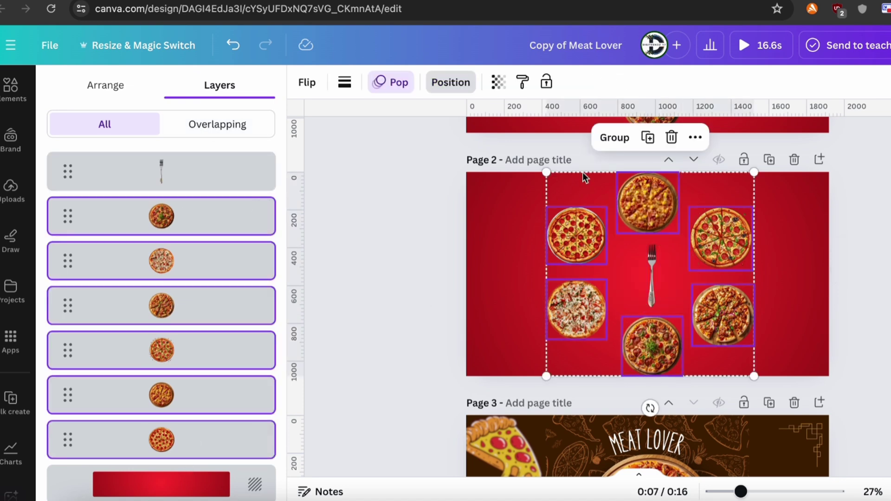
pyautogui.click(392, 82)
pyautogui.scroll(-10, 197, 285)
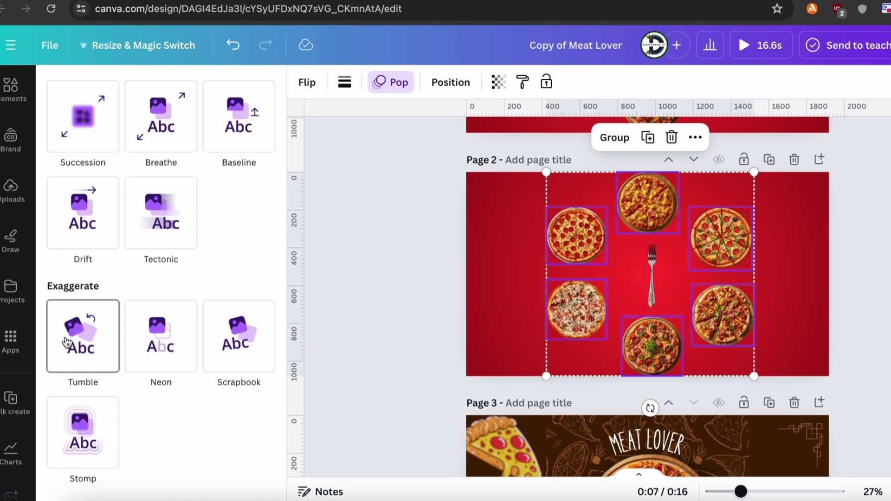
pyautogui.click(68, 343)
pyautogui.click(194, 410)
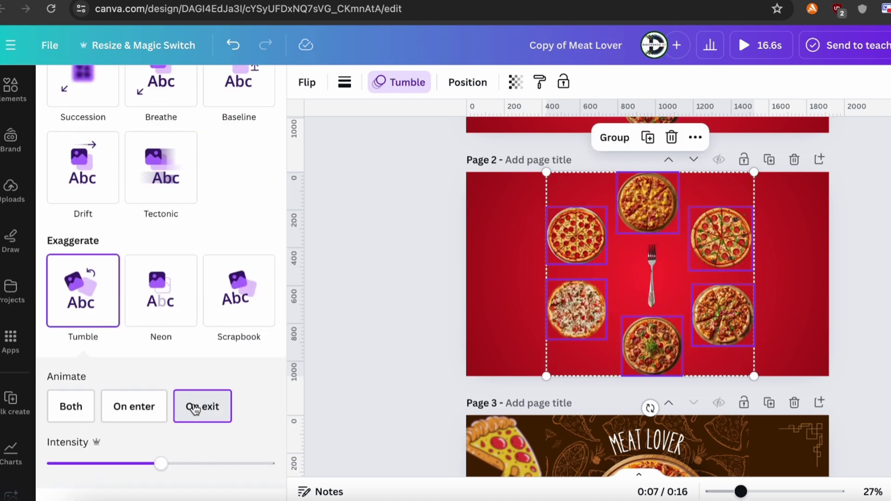
# Step: Give the fork on page 2 the Fade animation, on exit only
pyautogui.click(648, 269)
pyautogui.scroll(3, 242, 288)
pyautogui.scroll(-5, 243, 289)
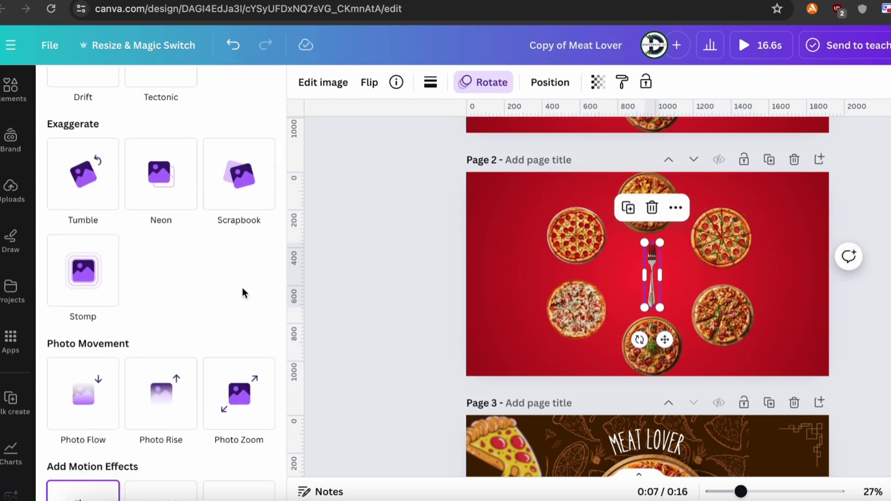
pyautogui.scroll(-4, 242, 288)
pyautogui.scroll(12, 243, 293)
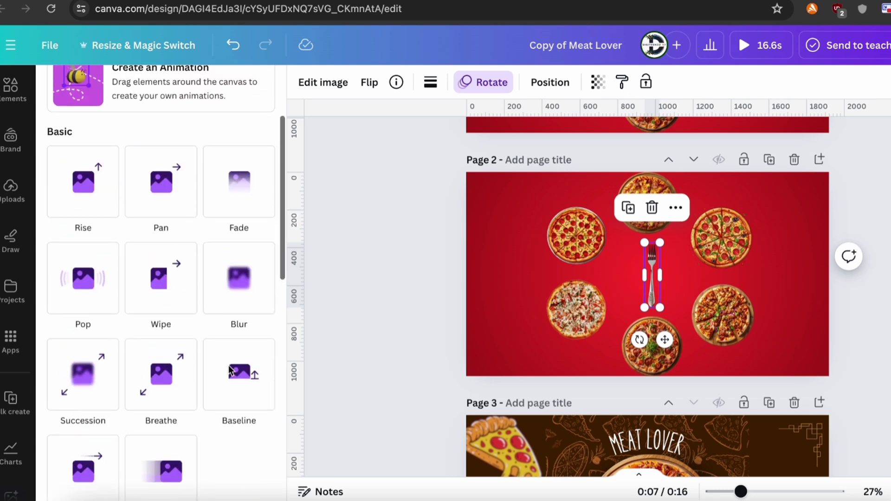
pyautogui.click(241, 204)
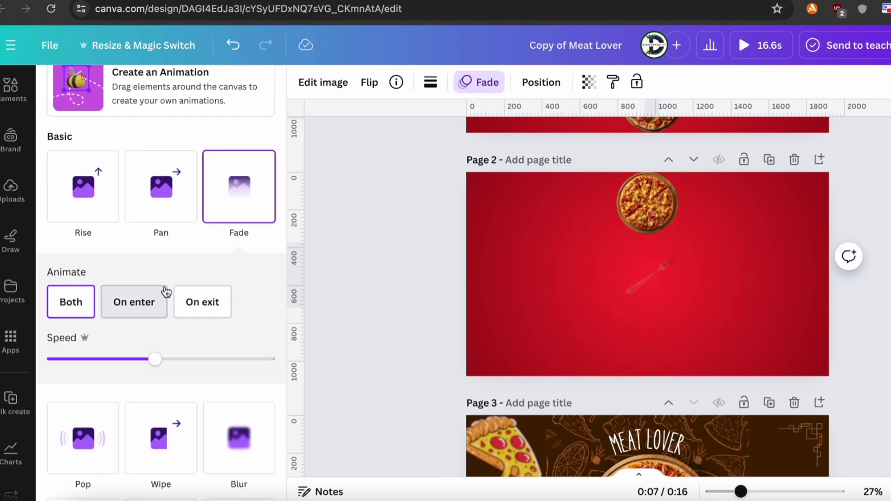
pyautogui.click(189, 302)
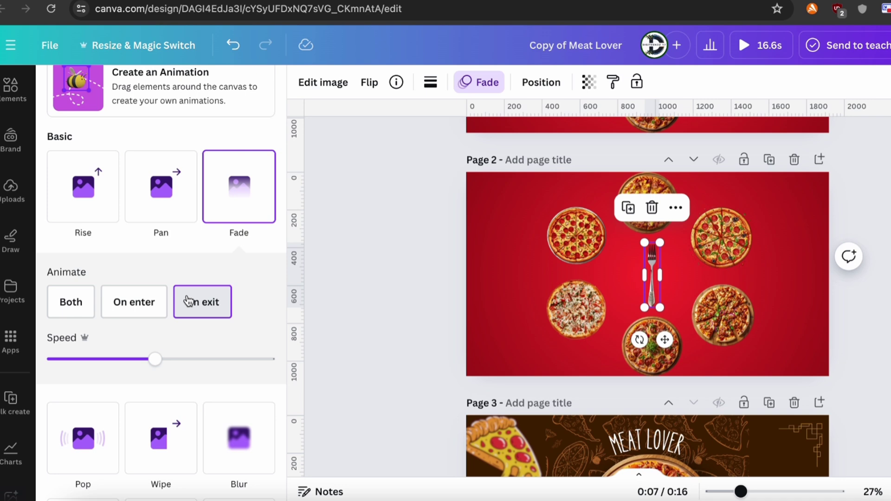
# Step: Select the six pizzas on page 2 and bring up the page's element timing tracks in the timeline
pyautogui.click(488, 246)
pyautogui.click(560, 219)
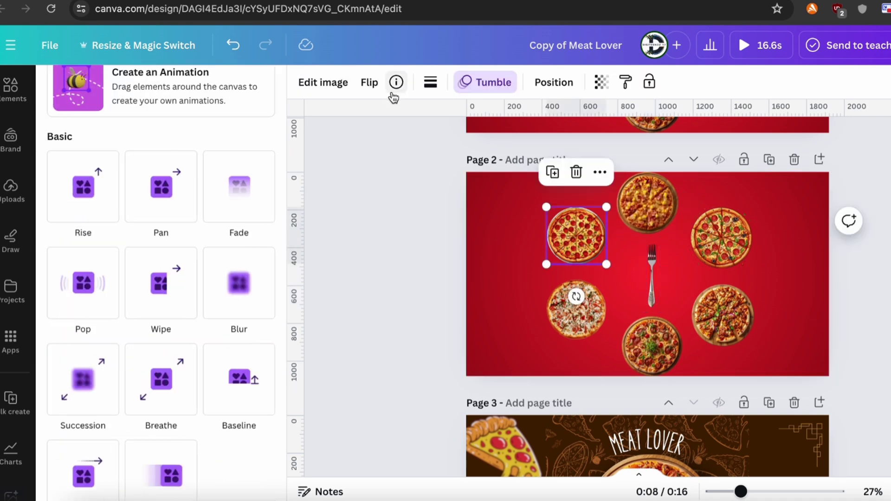
pyautogui.click(554, 82)
pyautogui.keyDown('shift'); pyautogui.click(187, 215); pyautogui.keyUp('shift')
pyautogui.rightClick(589, 330)
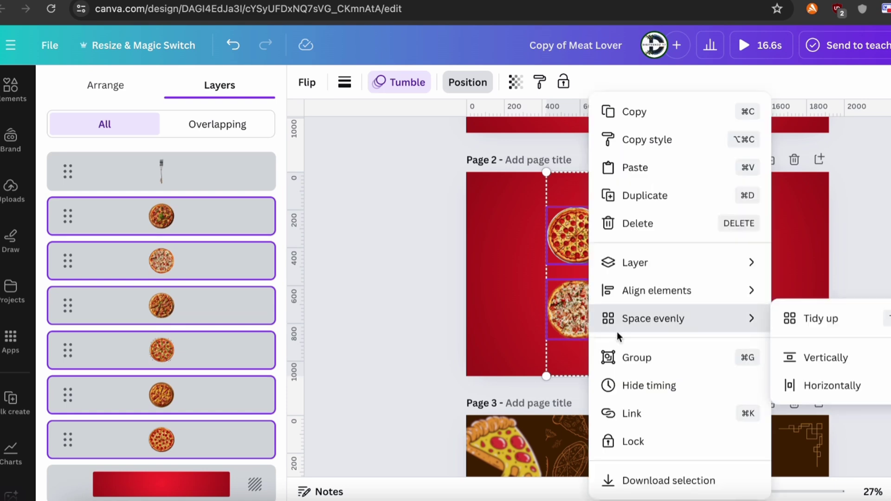
pyautogui.click(644, 348)
pyautogui.click(689, 386)
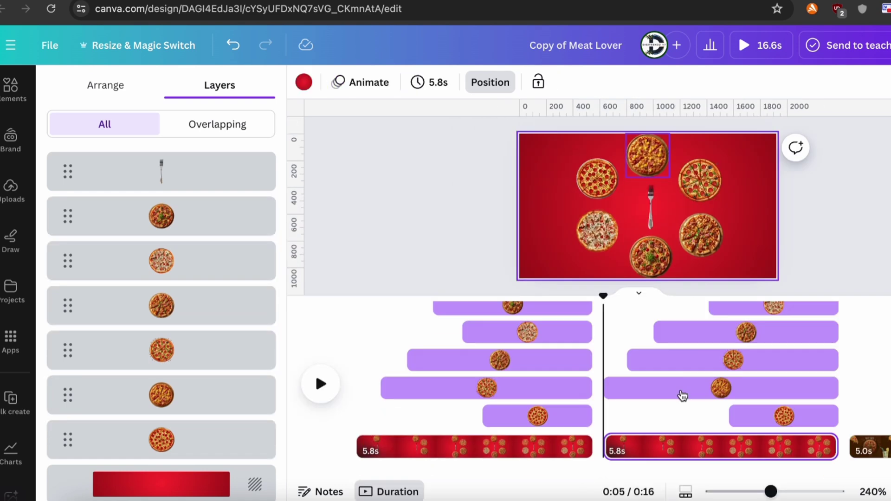
pyautogui.scroll(3, 682, 395)
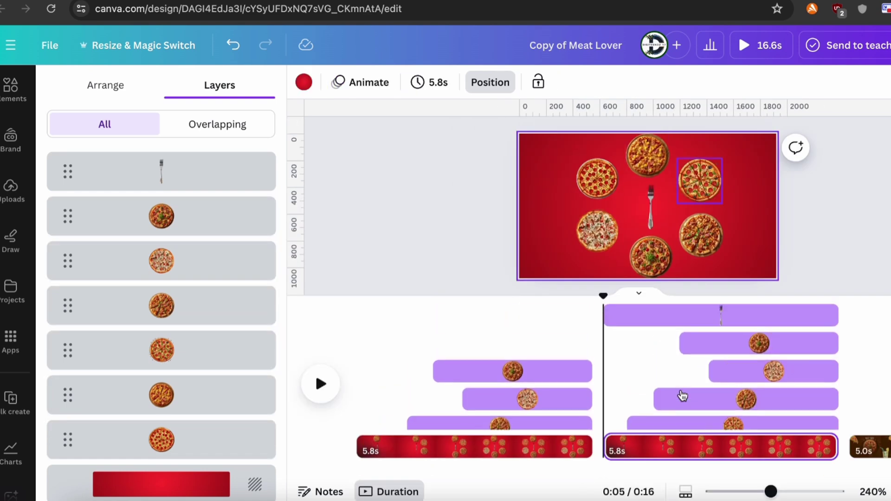
# Step: Select all six pizza layers on page 2 and examine their staggered timing tracks
pyautogui.click(235, 217)
pyautogui.keyDown('shift'); pyautogui.click(197, 439); pyautogui.keyUp('shift')
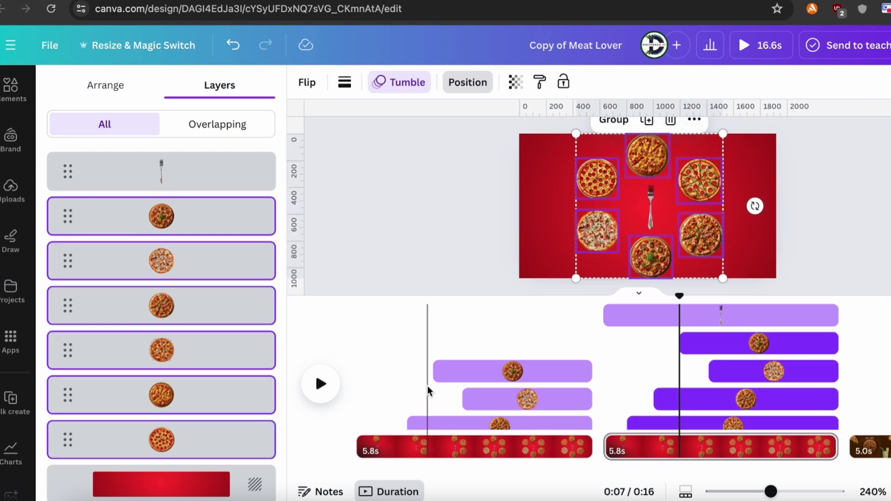
pyautogui.scroll(-3, 668, 399)
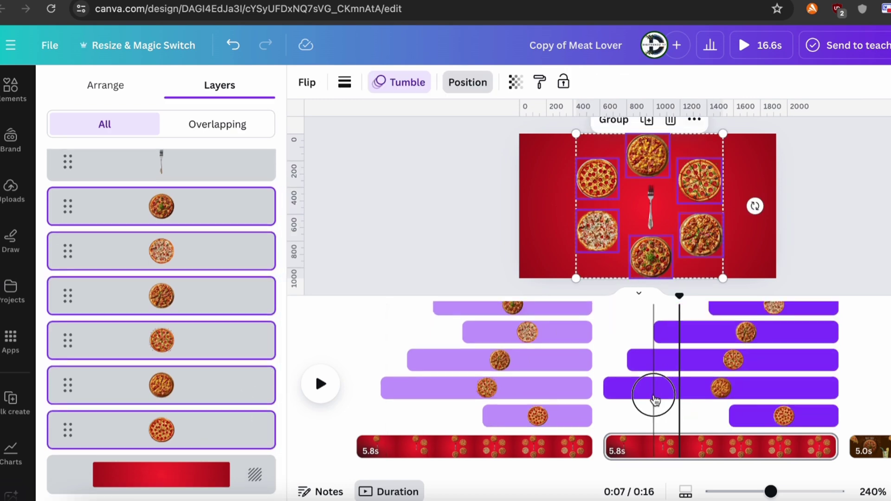
pyautogui.click(653, 396)
# Step: Select the pizzas and fork together on page 2 and check which shared options are available for them
pyautogui.click(833, 243)
pyautogui.moveTo(816, 258); pyautogui.dragTo(580, 160)
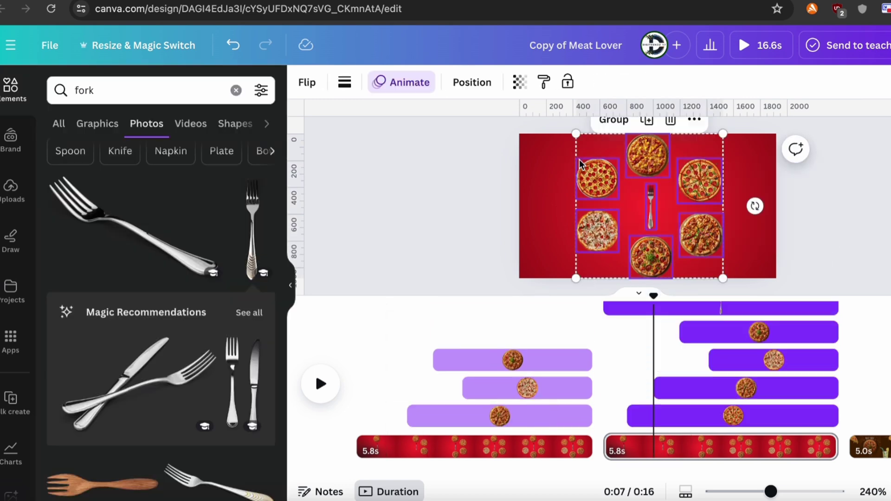
pyautogui.click(651, 208)
pyautogui.moveTo(795, 253); pyautogui.dragTo(569, 154)
pyautogui.rightClick(652, 206)
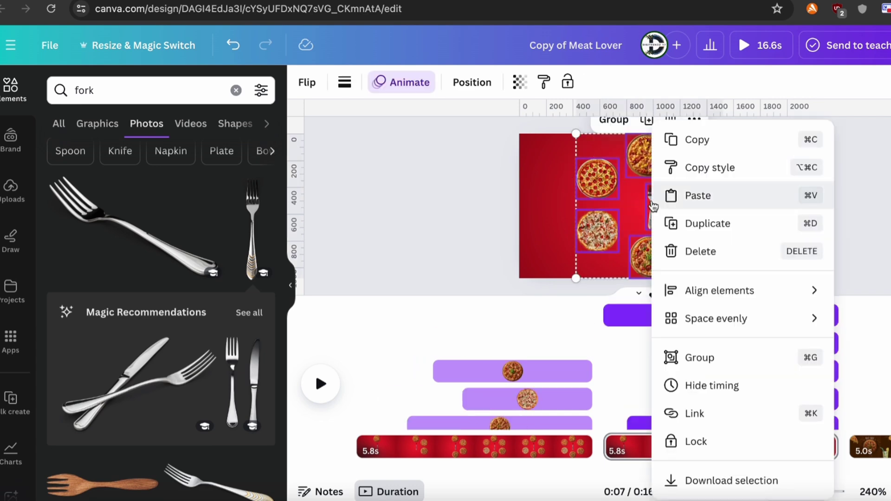
pyautogui.click(623, 197)
pyautogui.rightClick(646, 205)
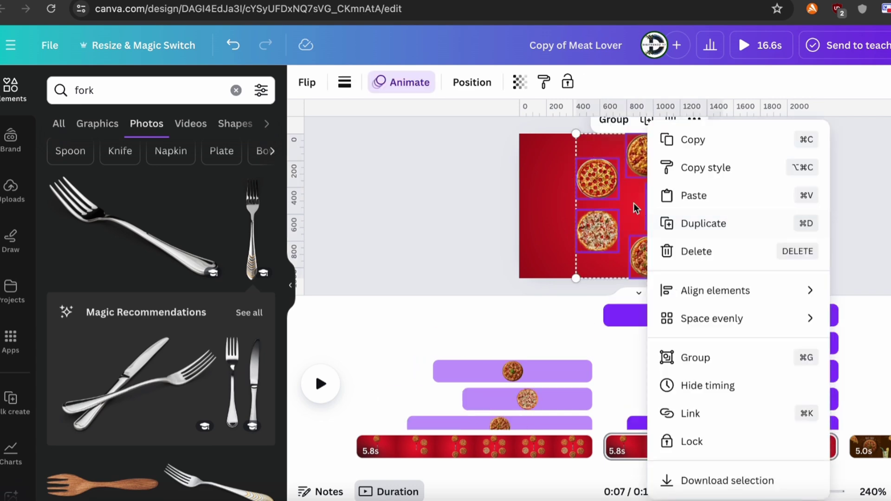
pyautogui.click(654, 206)
pyautogui.moveTo(792, 261); pyautogui.dragTo(582, 167)
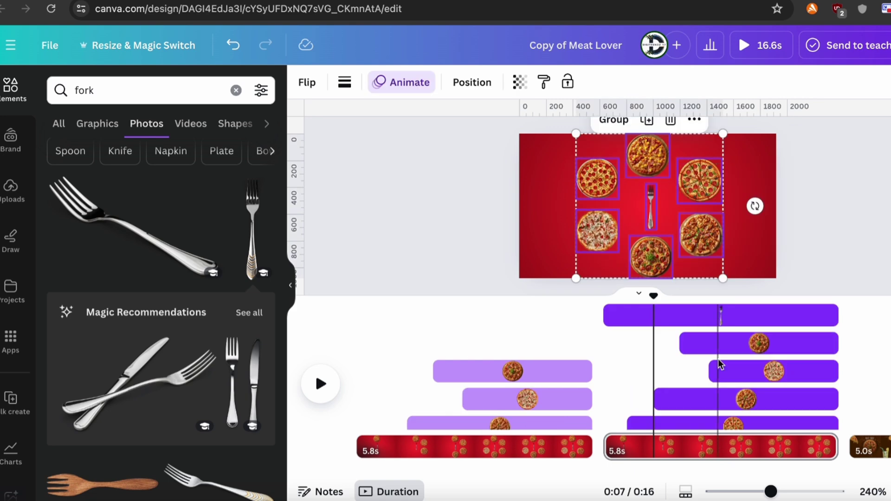
# Step: Lengthen page 2 to 6.2 s and place the playhead near the page's beginning
pyautogui.moveTo(835, 447); pyautogui.dragTo(854, 418)
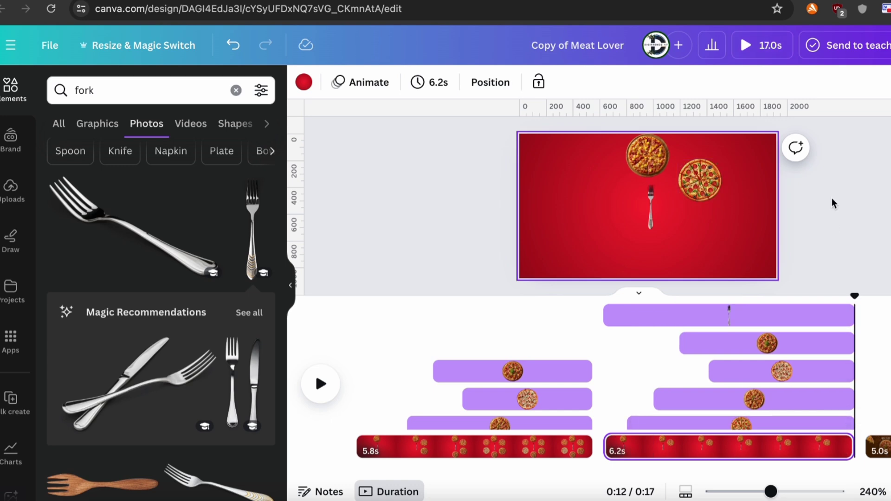
pyautogui.click(637, 298)
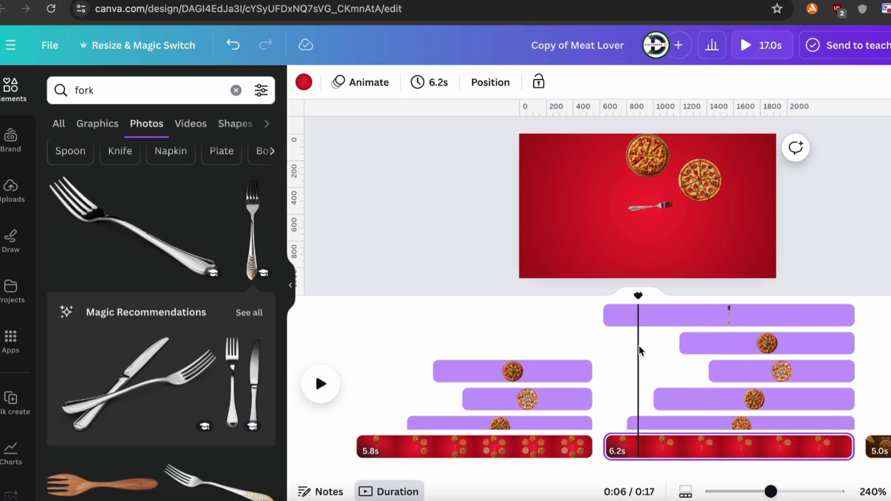
# Step: Preview the pizza and fork animation on page 2 by moving through its timeline and playing it
pyautogui.click(616, 353)
pyautogui.moveTo(614, 295); pyautogui.dragTo(766, 331)
pyautogui.click(816, 331)
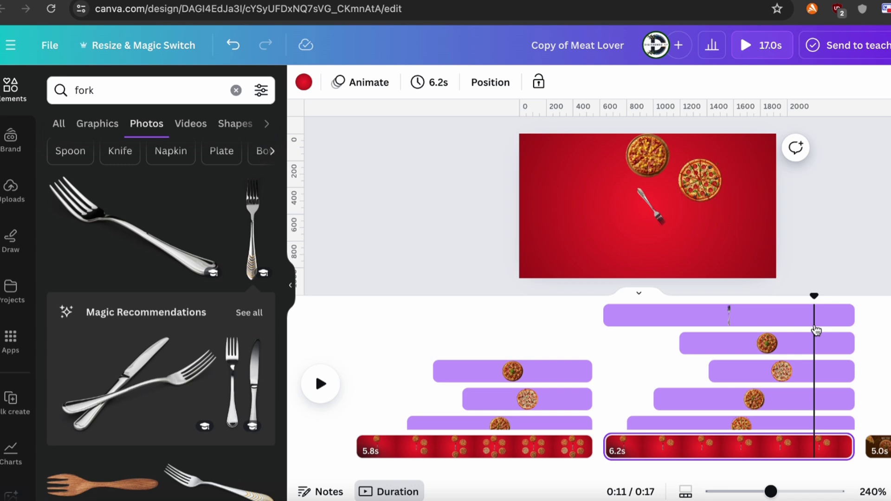
pyautogui.click(527, 339)
pyautogui.press('space')
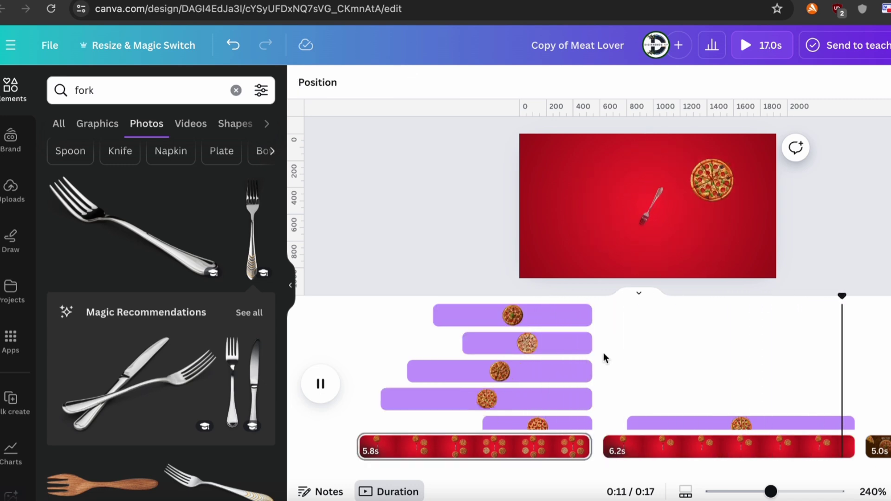
# Step: Undo the last two changes to page 2, including its lengthening
pyautogui.click(637, 365)
pyautogui.scroll(-3, 638, 365)
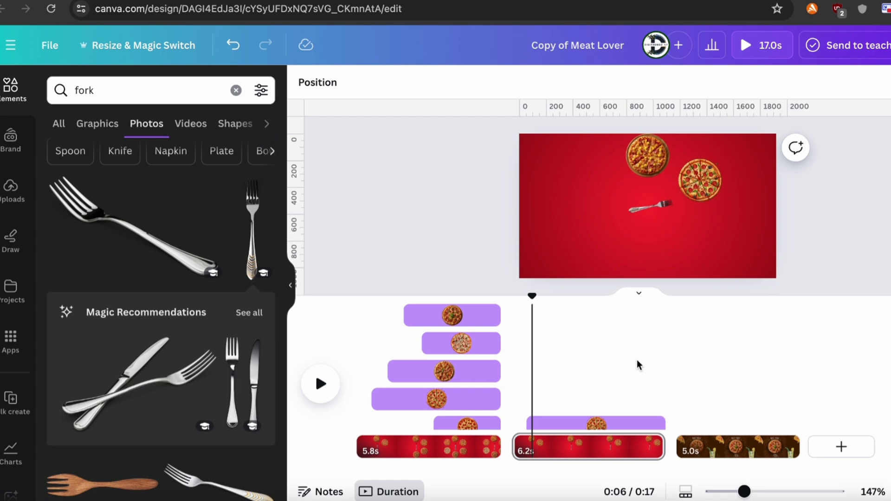
pyautogui.hotkey('ctrl', 'z')
pyautogui.hotkey('ctrl', 'z')
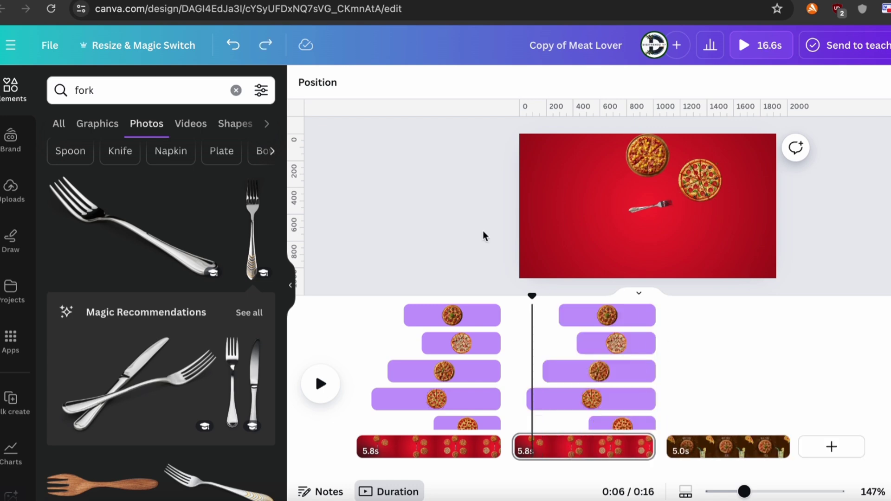
# Step: Examine the three pages in the scrolling page view and the grid overview
pyautogui.click(687, 495)
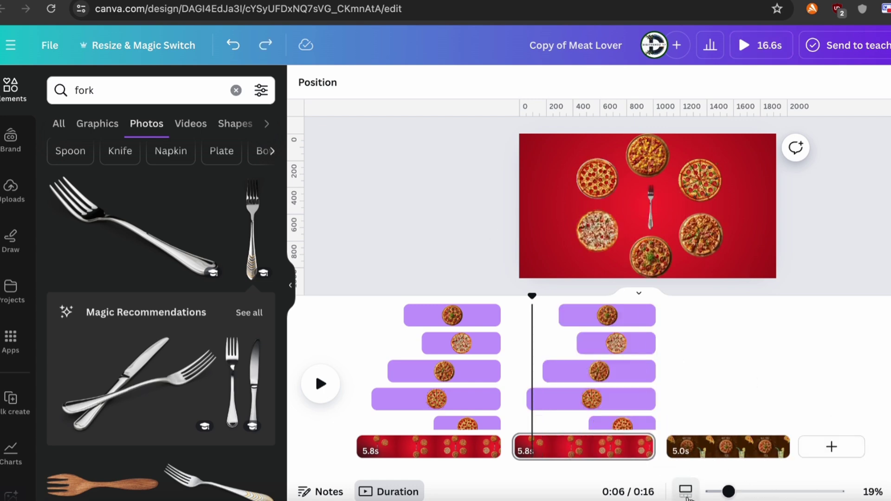
pyautogui.click(687, 496)
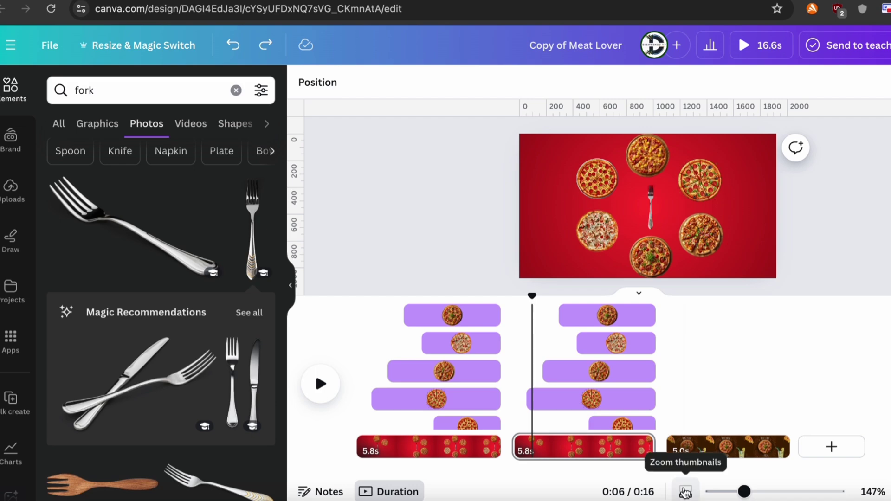
pyautogui.click(685, 492)
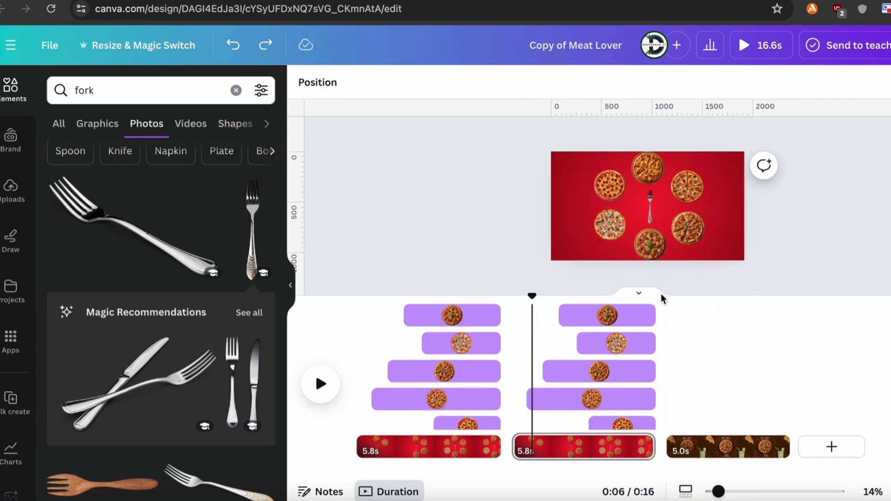
pyautogui.click(643, 294)
pyautogui.scroll(-2, 762, 344)
pyautogui.scroll(2, 761, 343)
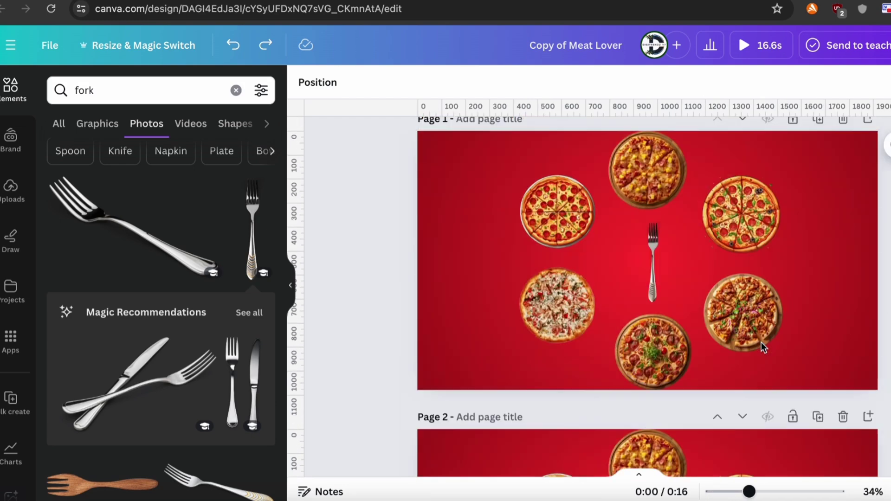
pyautogui.scroll(1, 762, 342)
pyautogui.click(889, 491)
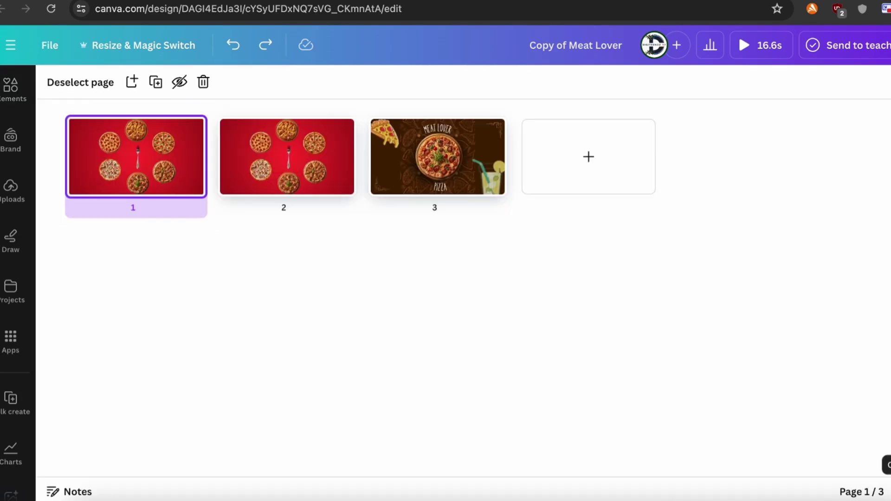
pyautogui.click(889, 491)
pyautogui.click(889, 491)
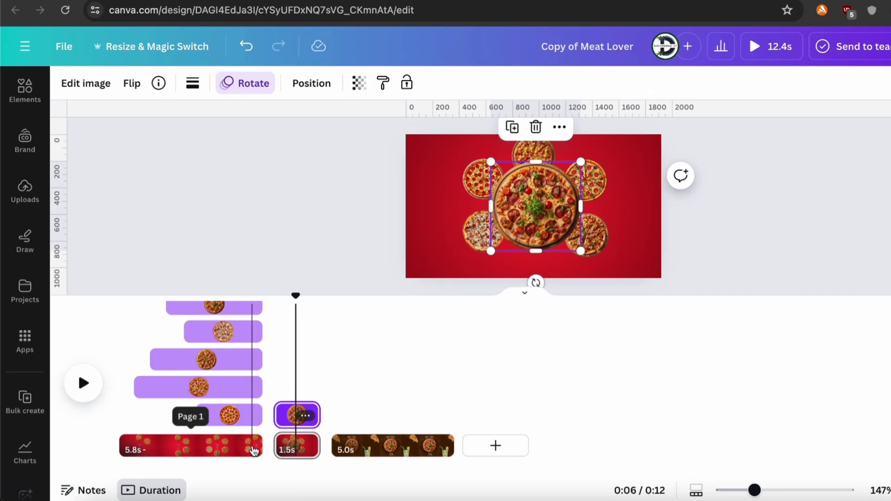
# Step: Add a Match & Move transition between pages 1 and 2 and play it back
pyautogui.click(269, 446)
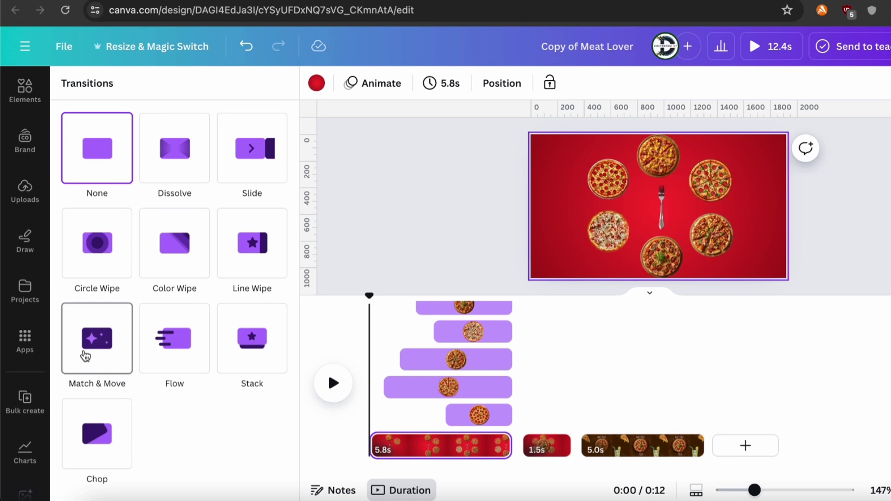
pyautogui.click(88, 357)
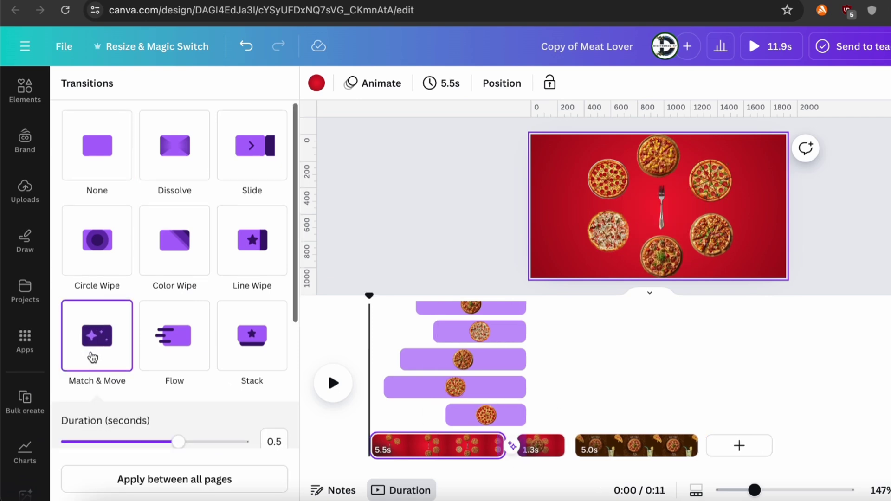
pyautogui.click(469, 453)
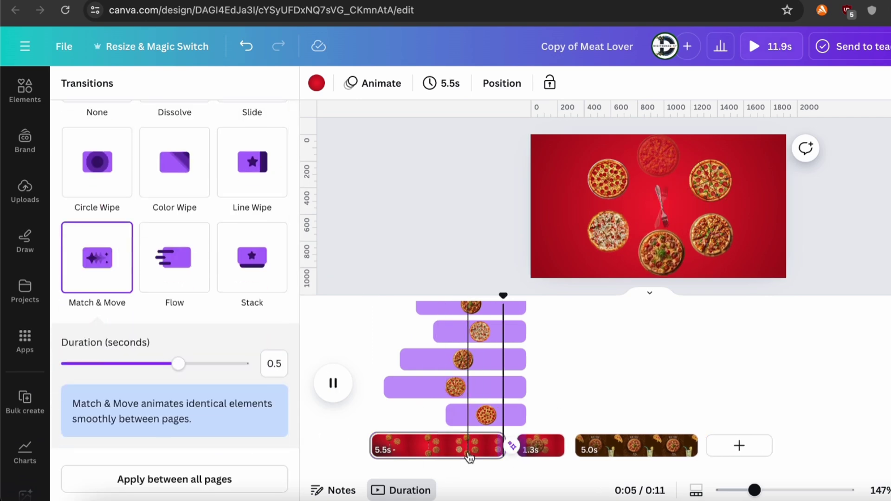
pyautogui.press('space')
pyautogui.click(223, 453)
pyautogui.click(205, 450)
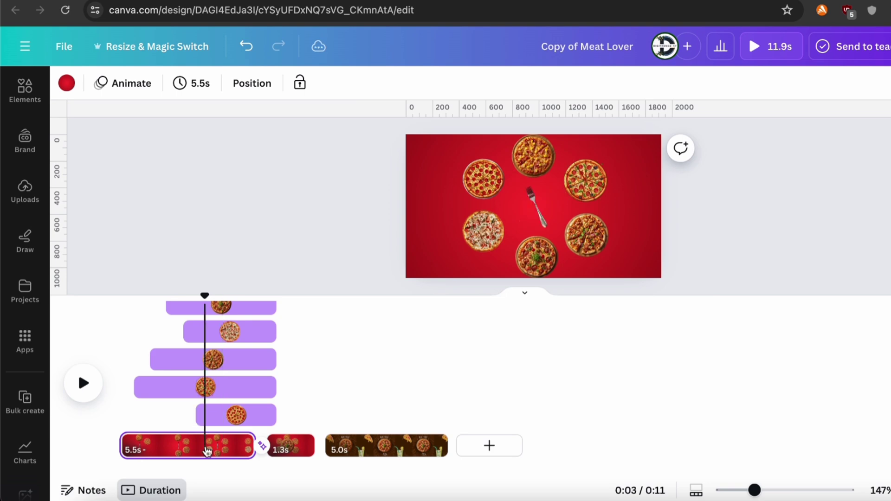
pyautogui.press('space')
pyautogui.press('space')
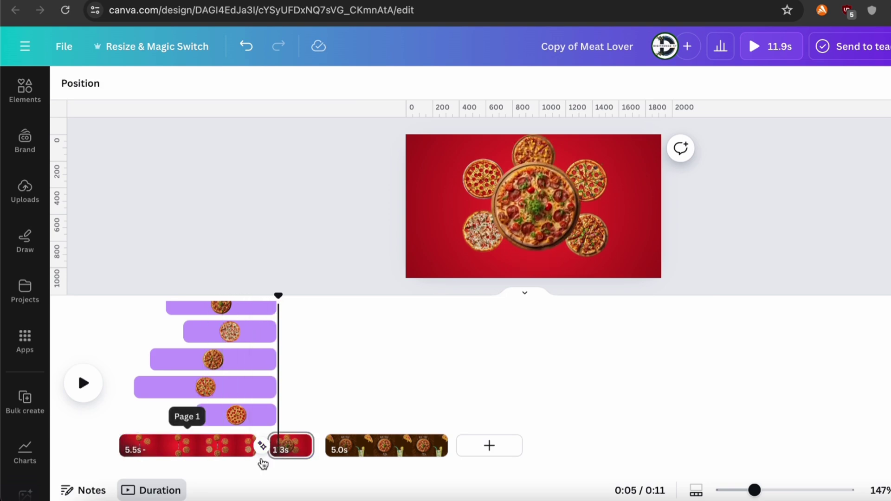
# Step: Set the Match & Move transition's duration to 0.79 seconds and extend page 1 to 6.4 s
pyautogui.click(261, 462)
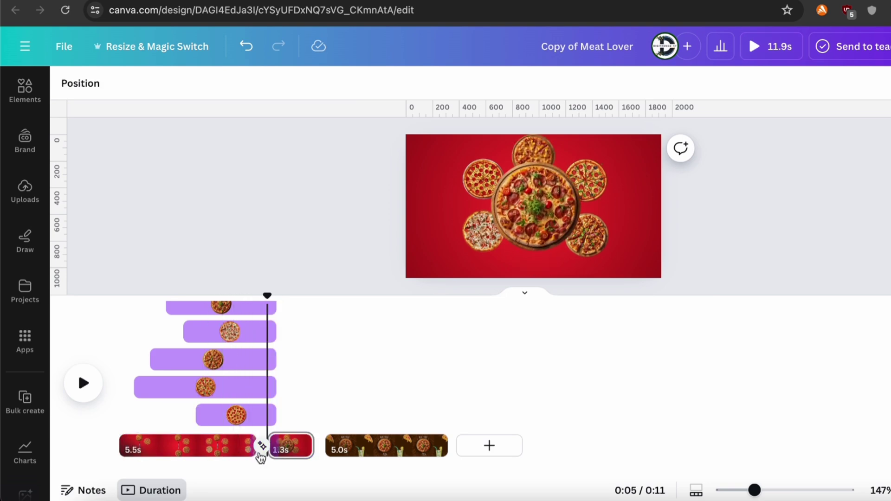
pyautogui.click(262, 445)
pyautogui.moveTo(179, 365); pyautogui.dragTo(249, 365)
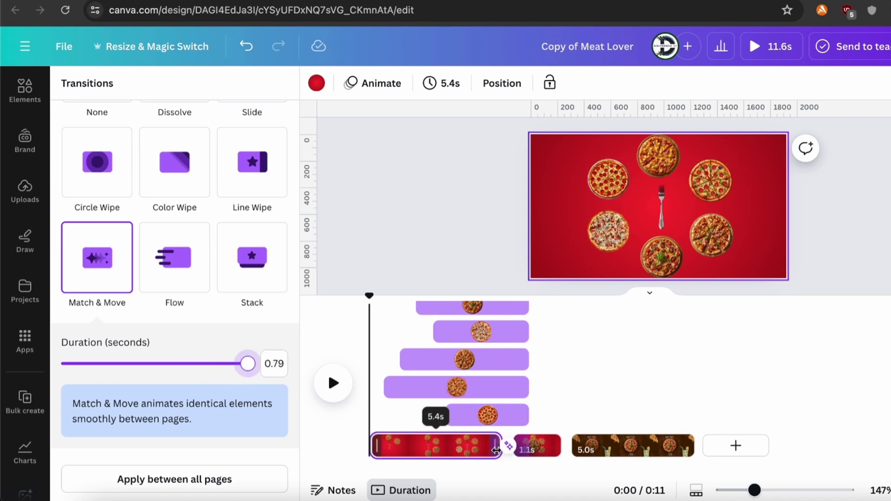
pyautogui.moveTo(501, 447); pyautogui.dragTo(521, 450)
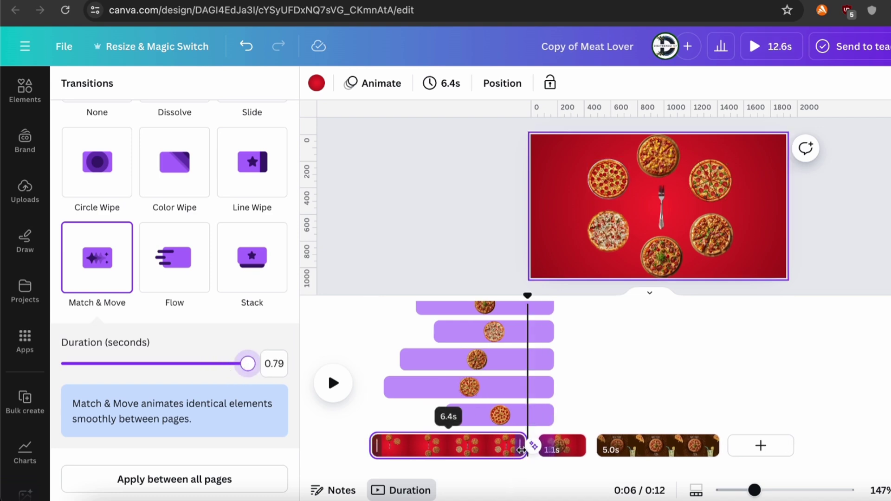
# Step: Try a 0.2-second duration for the Match & Move transition and play it back
pyautogui.moveTo(248, 364); pyautogui.dragTo(108, 373)
pyautogui.click(495, 463)
pyautogui.press('space')
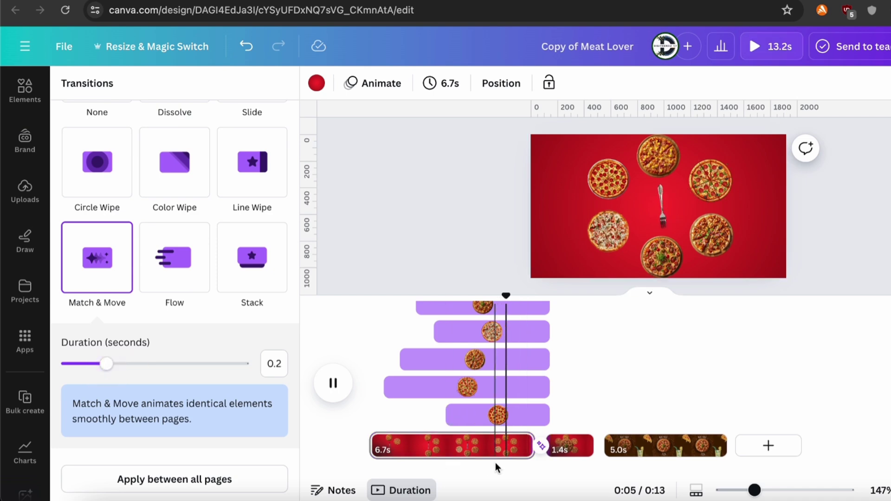
pyautogui.press('space')
# Step: Lengthen the Match & Move transition to near its maximum duration and extend page 2 to 1.5 s
pyautogui.click(291, 446)
pyautogui.moveTo(109, 365); pyautogui.dragTo(247, 364)
pyautogui.click(567, 451)
pyautogui.moveTo(583, 446); pyautogui.dragTo(592, 450)
# Step: Play page 1 through its transition into page 2 several times to judge the timing
pyautogui.click(515, 463)
pyautogui.click(242, 451)
pyautogui.press('space')
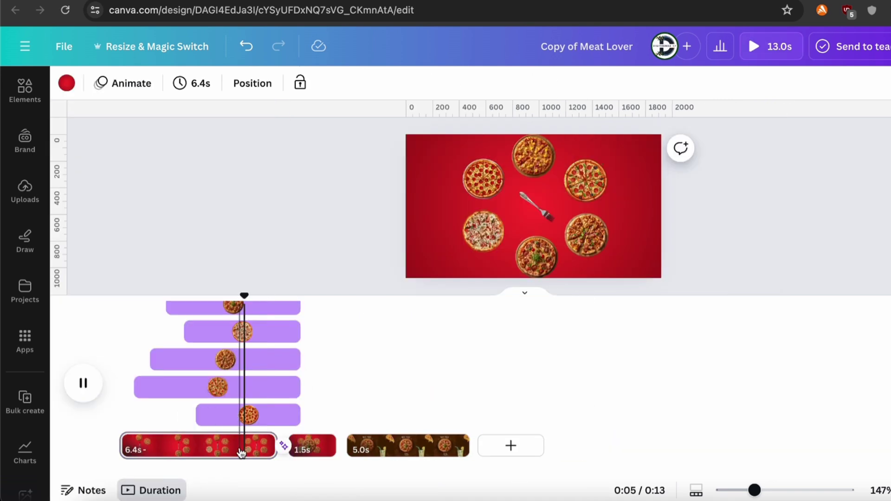
pyautogui.press('space')
pyautogui.click(130, 450)
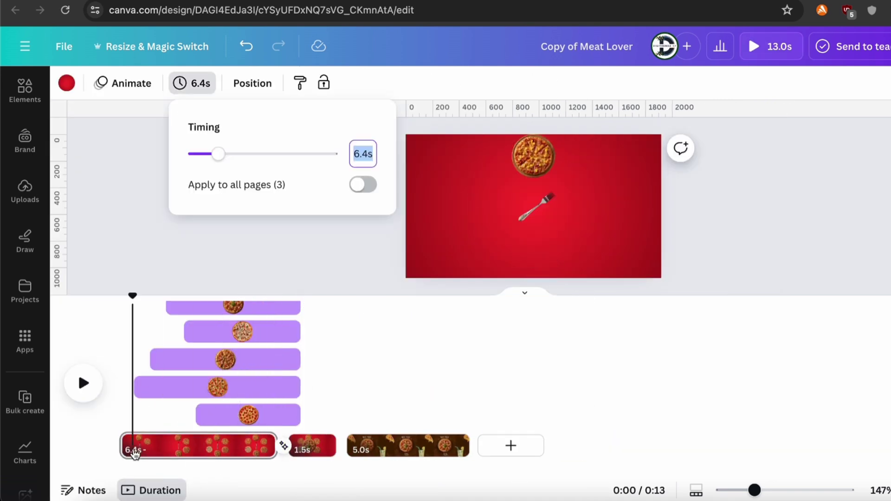
pyautogui.click(140, 420)
pyautogui.press('space')
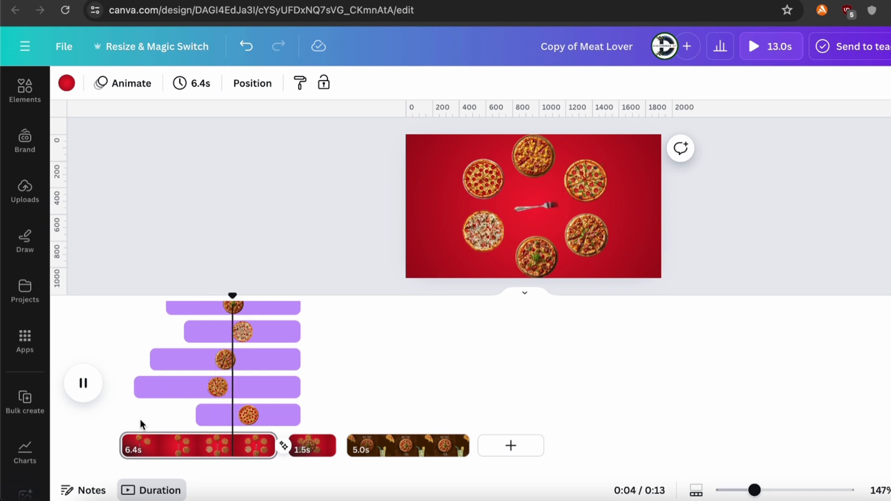
pyautogui.press('space')
pyautogui.press('space')
pyautogui.press('space')
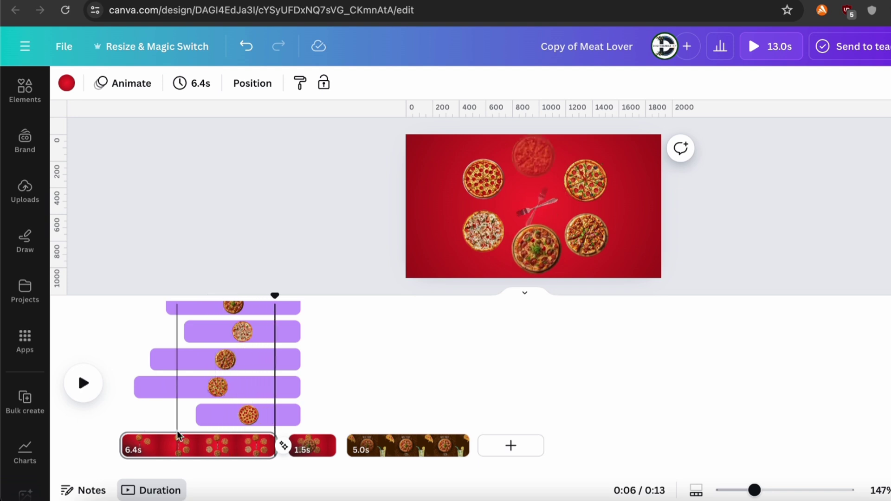
pyautogui.click(181, 420)
pyautogui.press('space')
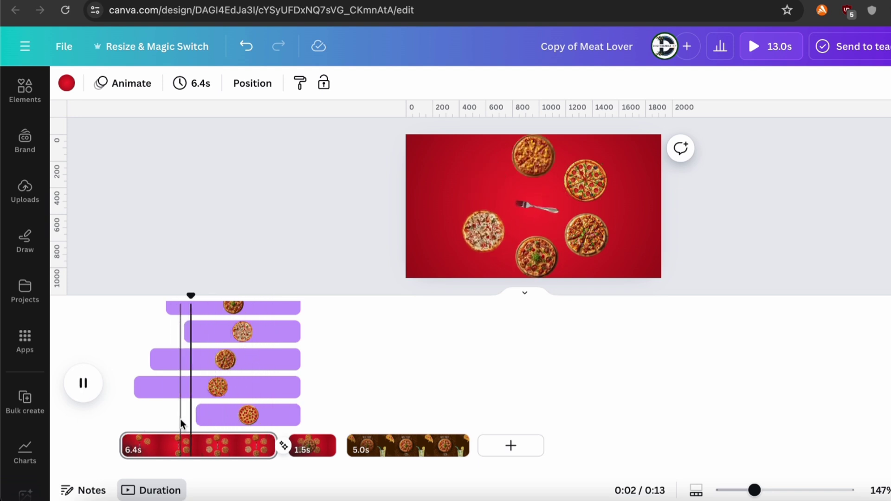
pyautogui.press('space')
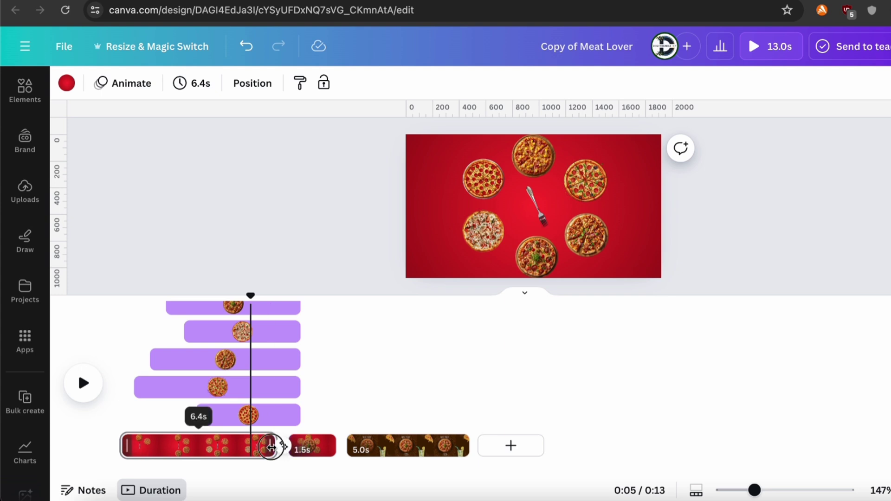
# Step: Shorten page 1 to 6.0 s and replay its transition into page 2
pyautogui.moveTo(276, 446); pyautogui.dragTo(262, 446)
pyautogui.click(243, 465)
pyautogui.press('space')
pyautogui.press('space')
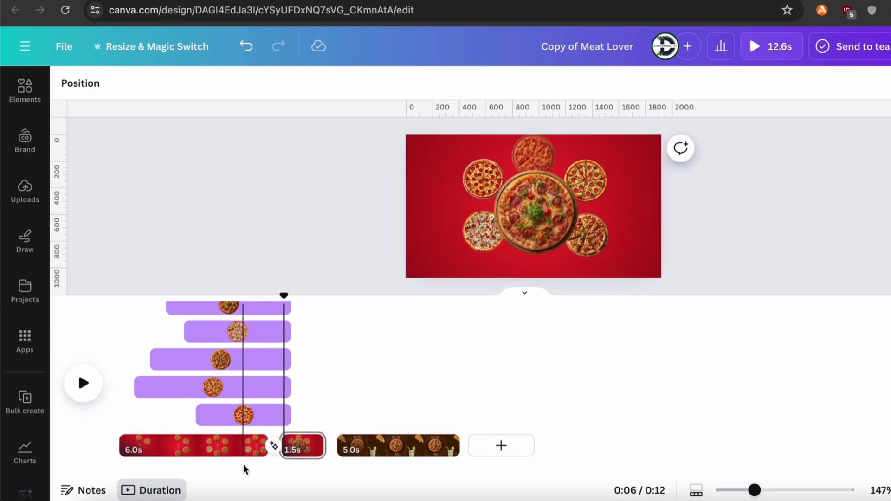
pyautogui.click(249, 447)
pyautogui.press('space')
pyautogui.press('space')
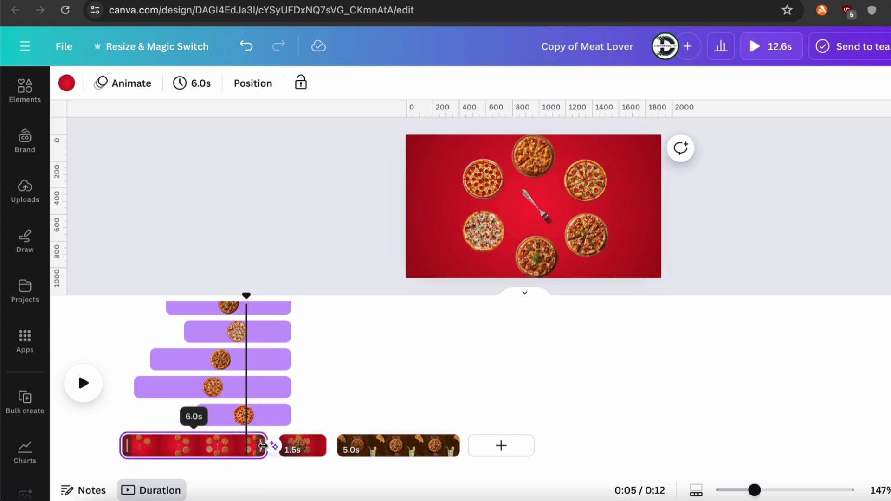
# Step: Shorten page 1 to 5.8 s and play the video through to the Meat Lover page
pyautogui.moveTo(267, 446); pyautogui.dragTo(259, 446)
pyautogui.click(211, 429)
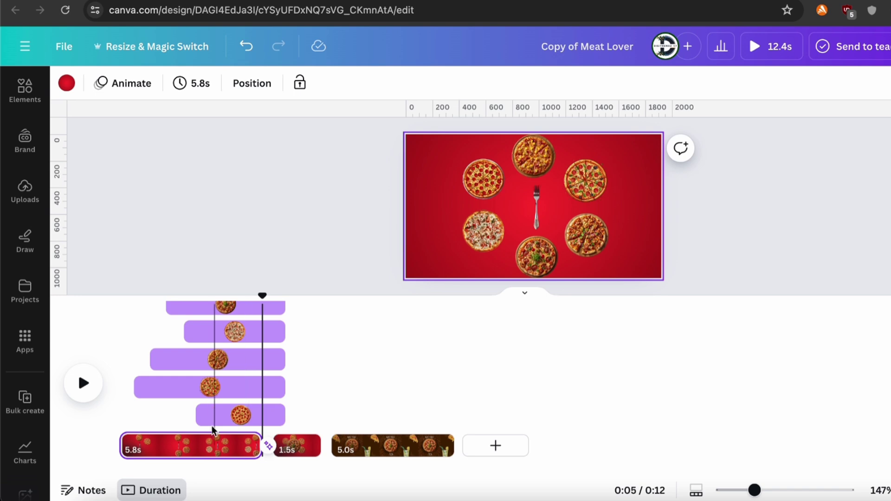
pyautogui.press('space')
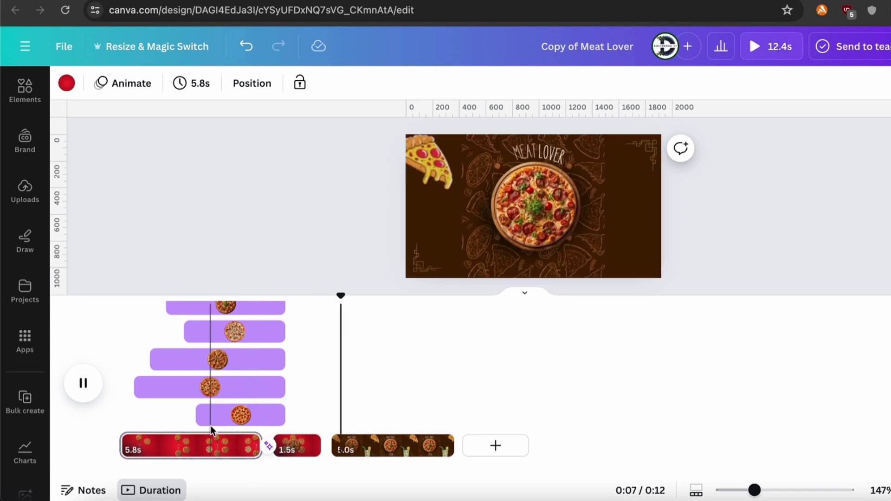
# Step: Shorten page 2 to 1.0 s and replay the passage from page 1 into it
pyautogui.click(305, 446)
pyautogui.moveTo(319, 446); pyautogui.dragTo(303, 447)
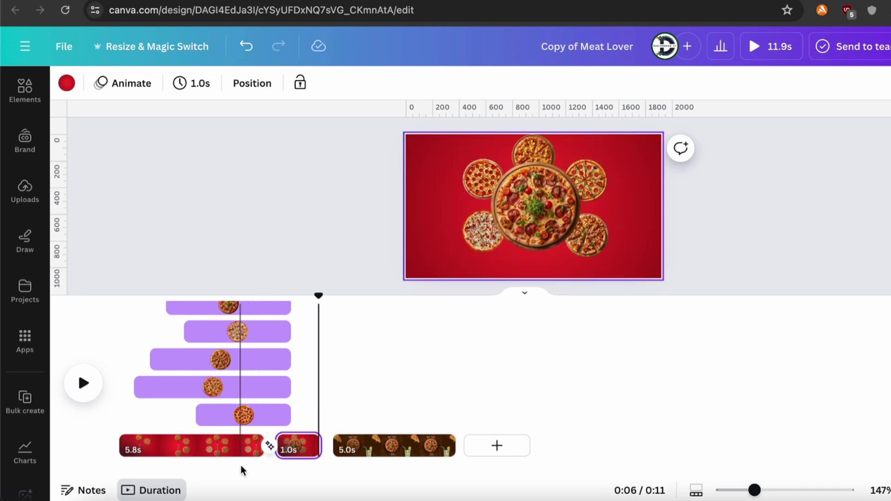
pyautogui.click(241, 457)
pyautogui.press('space')
pyautogui.press('space')
pyautogui.click(233, 452)
pyautogui.press('space')
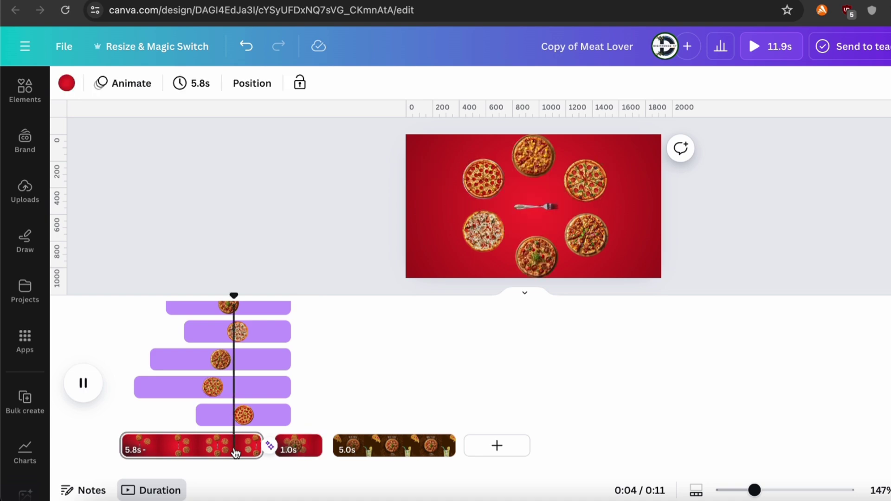
pyautogui.press('space')
# Step: Trim page 1 to 5.7 s and play it from just before the transition
pyautogui.moveTo(257, 447); pyautogui.dragTo(254, 447)
pyautogui.click(236, 457)
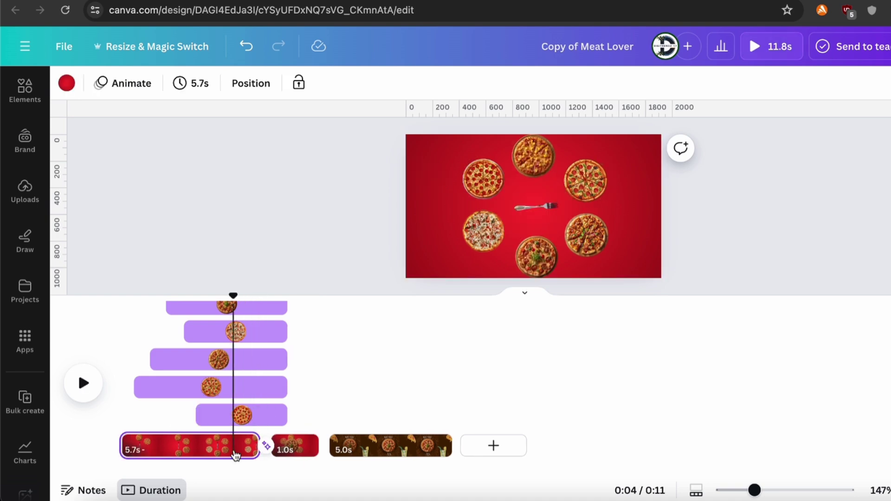
pyautogui.press('space')
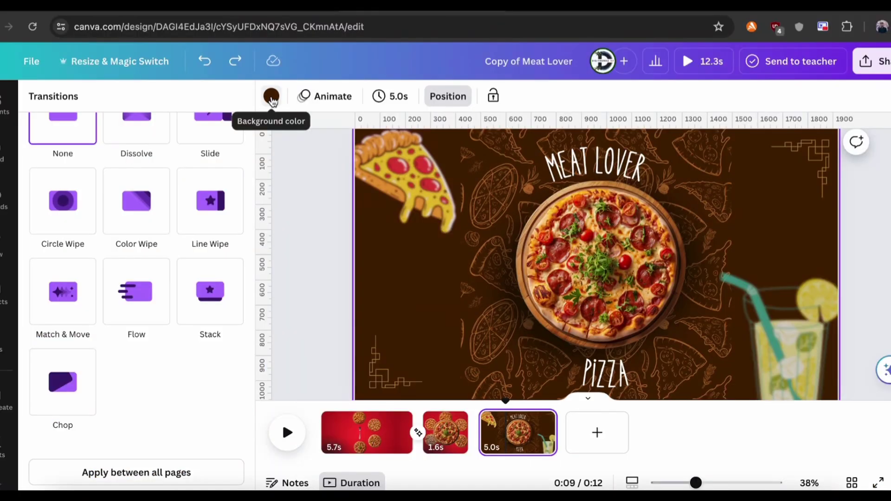
# Step: Copy the Meat Lover page's brown background code and set page 1's first gradient color to #462000
pyautogui.click(272, 96)
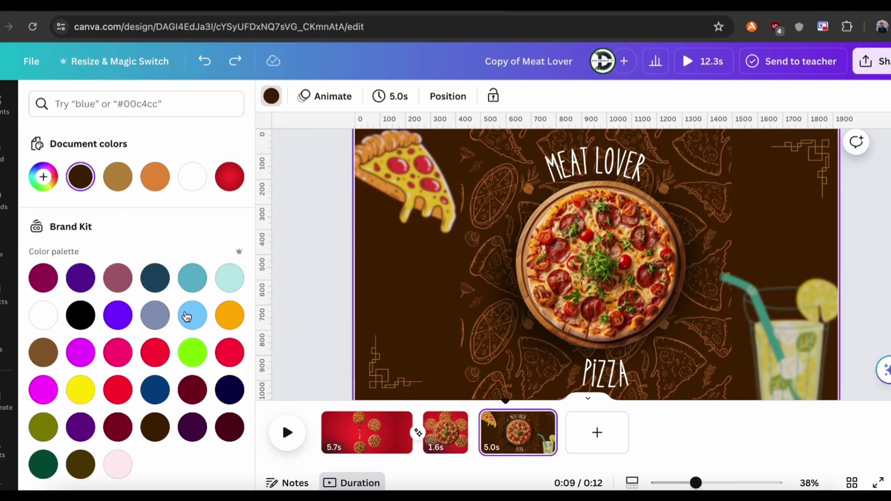
pyautogui.click(78, 186)
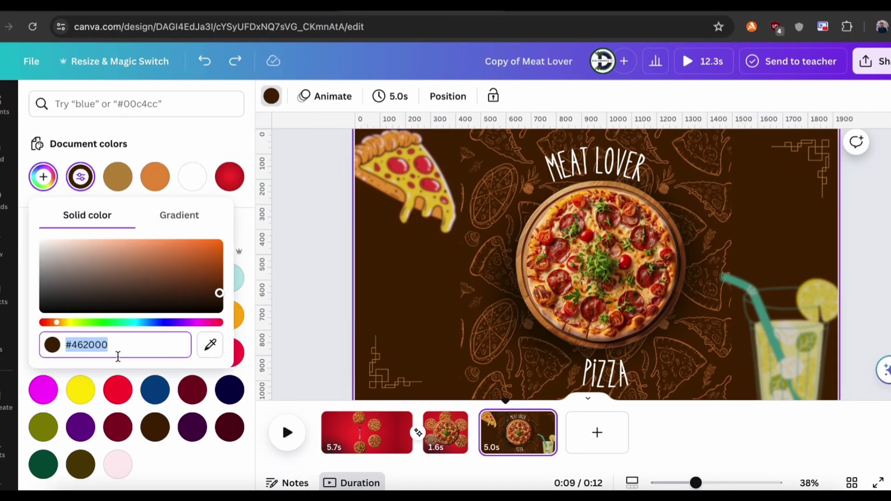
pyautogui.click(369, 425)
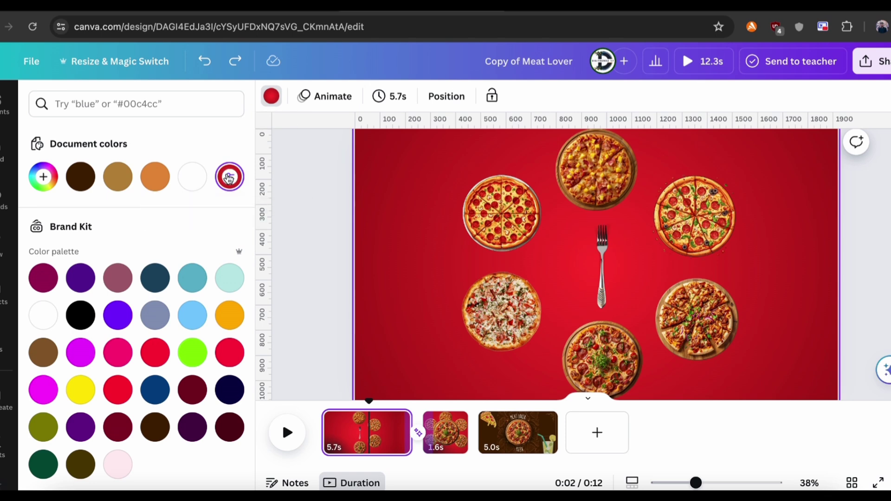
pyautogui.click(229, 176)
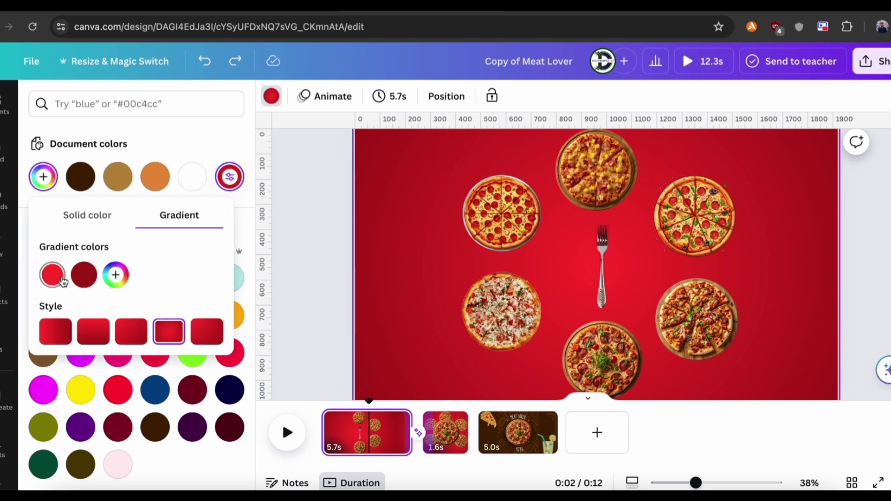
pyautogui.click(52, 275)
pyautogui.click(149, 422)
pyautogui.write('#462000')
# Step: Replace the second gradient color of page 1's background with #462000 and lighten it to the brown #743A09
pyautogui.click(83, 275)
pyautogui.click(156, 423)
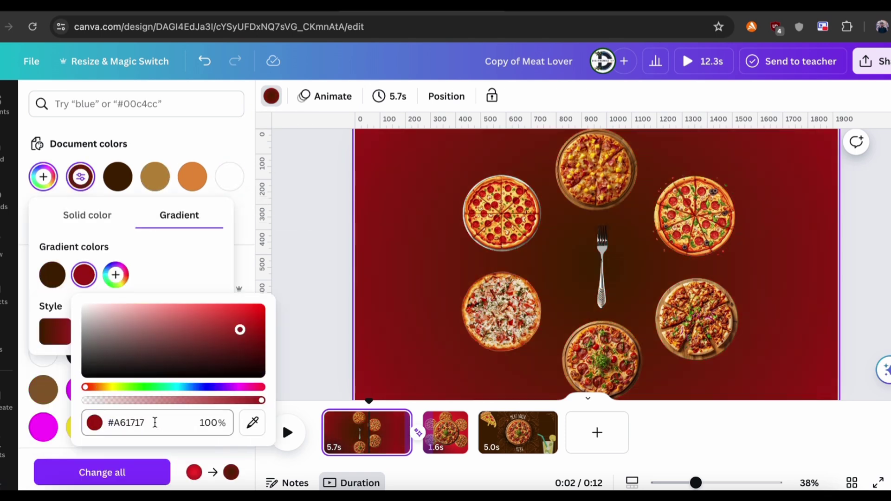
pyautogui.write('#462000')
pyautogui.moveTo(261, 358); pyautogui.dragTo(251, 344)
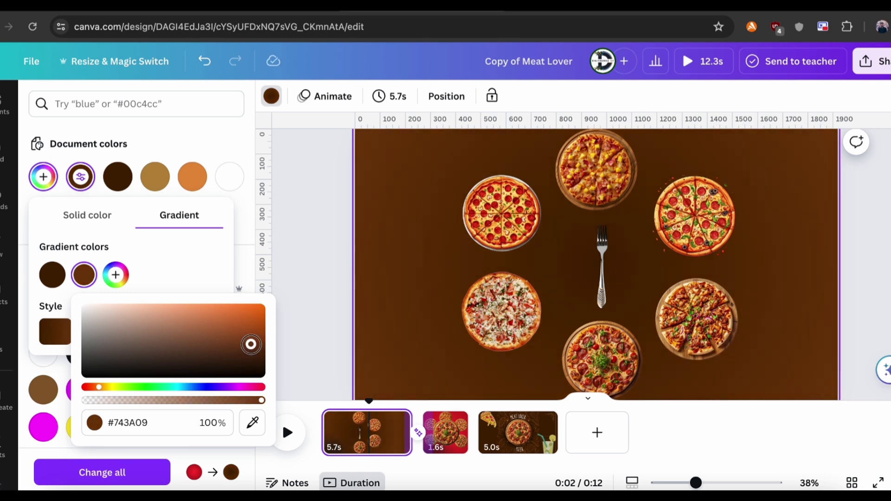
pyautogui.click(301, 258)
# Step: Copy page 1's brown gradient background and apply it to the background of page 2
pyautogui.click(453, 97)
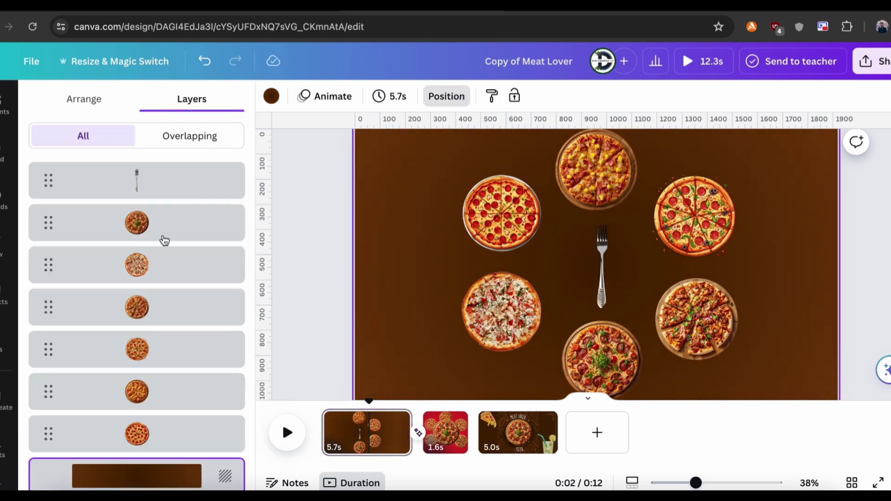
pyautogui.click(445, 433)
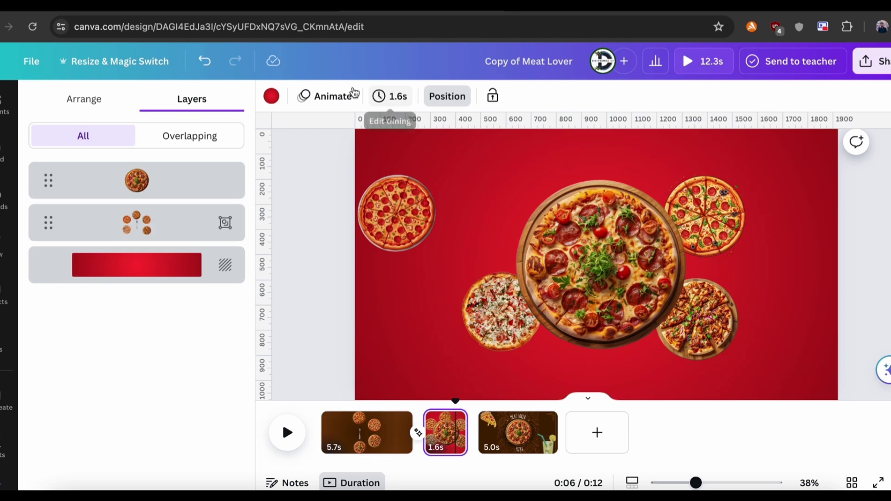
pyautogui.click(178, 269)
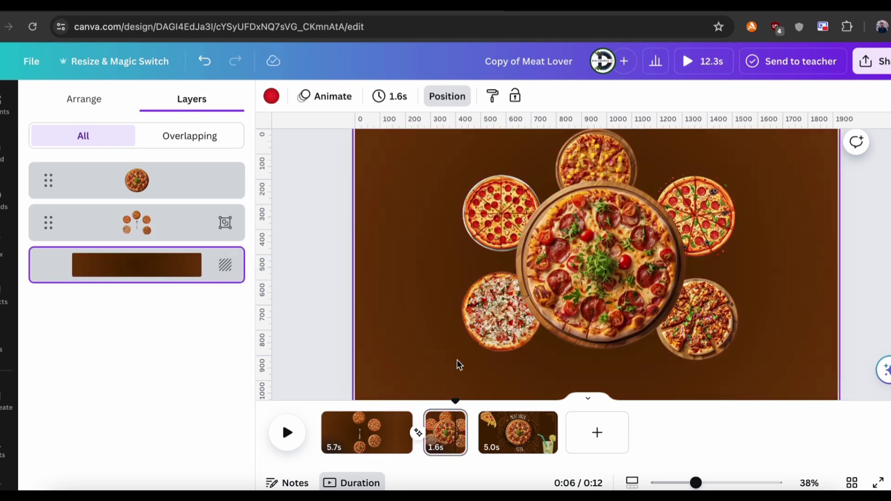
# Step: Duplicate the Meat Lover page and shorten the first of the two copies to 1.5 s
pyautogui.click(519, 433)
pyautogui.click(544, 420)
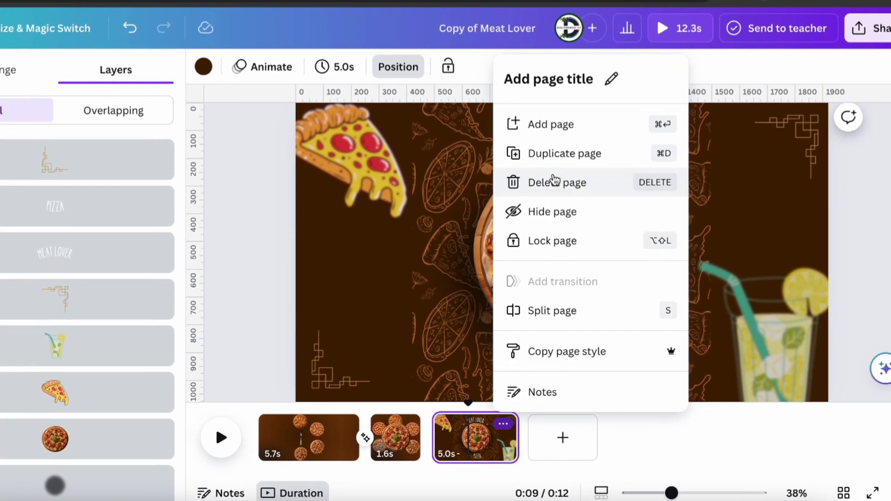
pyautogui.click(553, 153)
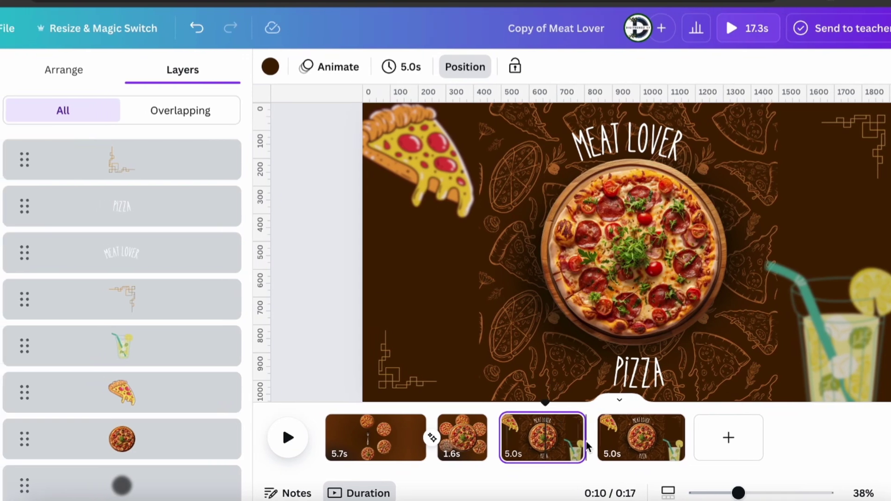
pyautogui.moveTo(586, 438)
pyautogui.mouseDown()
pyautogui.moveTo(524, 435)
pyautogui.moveTo(581, 435)
pyautogui.mouseUp()
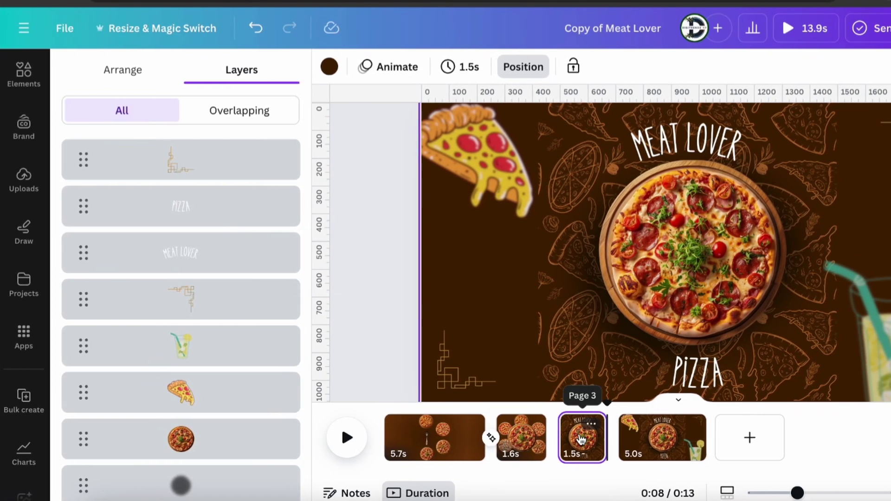
# Step: Enlarge the central pizza on page 3 beyond the canvas edges until it fills the whole page
pyautogui.click(736, 171)
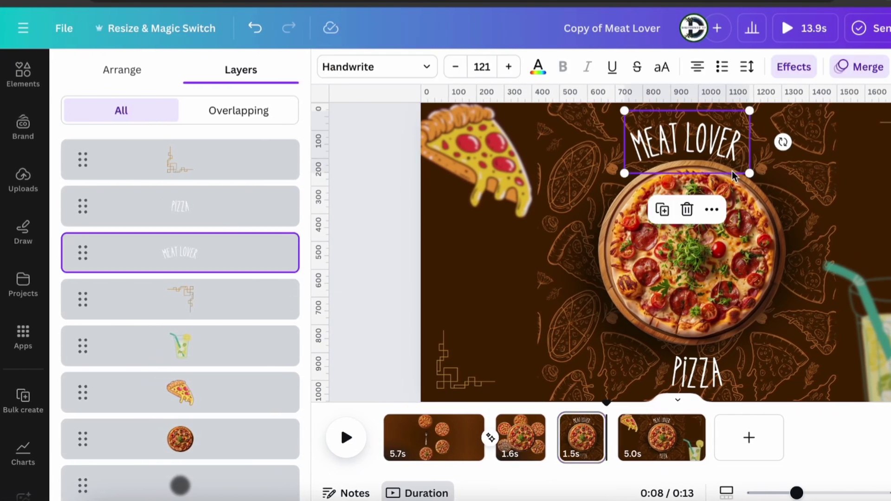
pyautogui.scroll(-3, 733, 174)
pyautogui.click(733, 203)
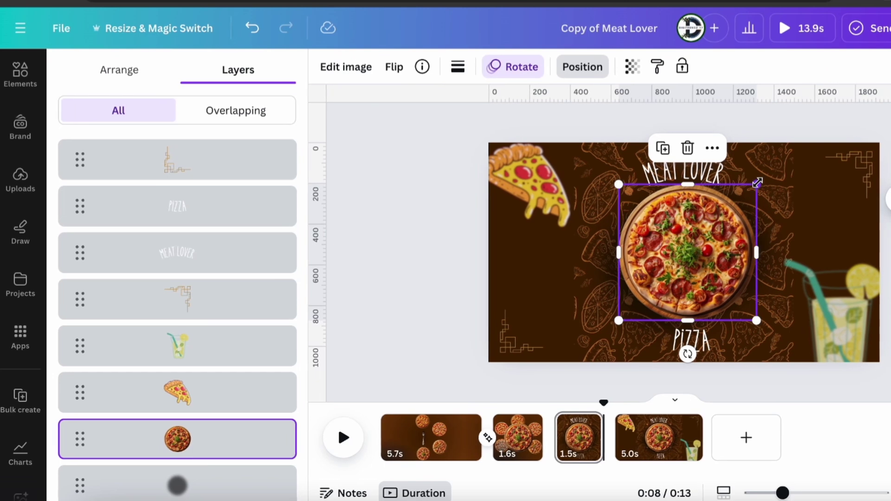
pyautogui.moveTo(758, 183); pyautogui.dragTo(810, 131)
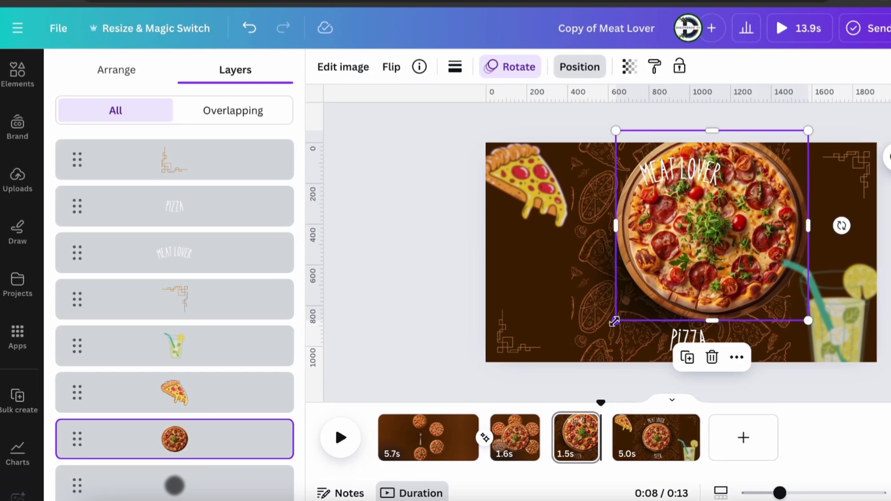
pyautogui.moveTo(614, 321); pyautogui.dragTo(541, 392)
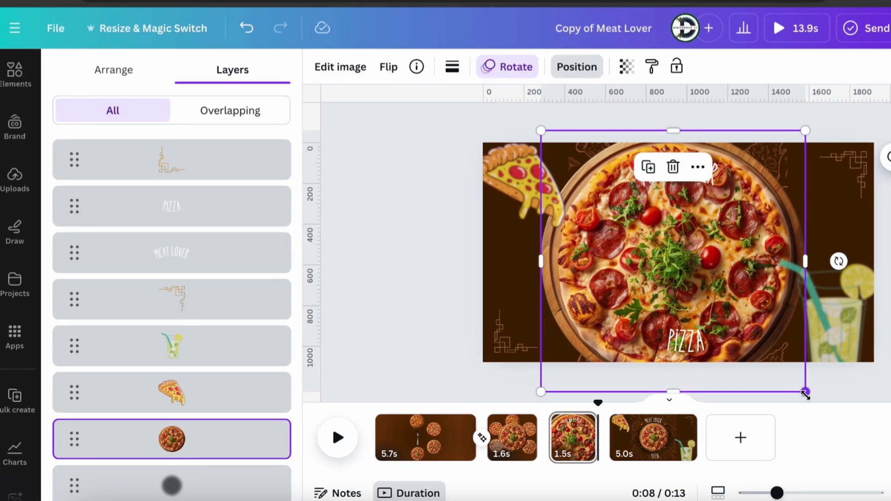
pyautogui.moveTo(806, 394); pyautogui.dragTo(852, 438)
pyautogui.moveTo(530, 125); pyautogui.dragTo(471, 49)
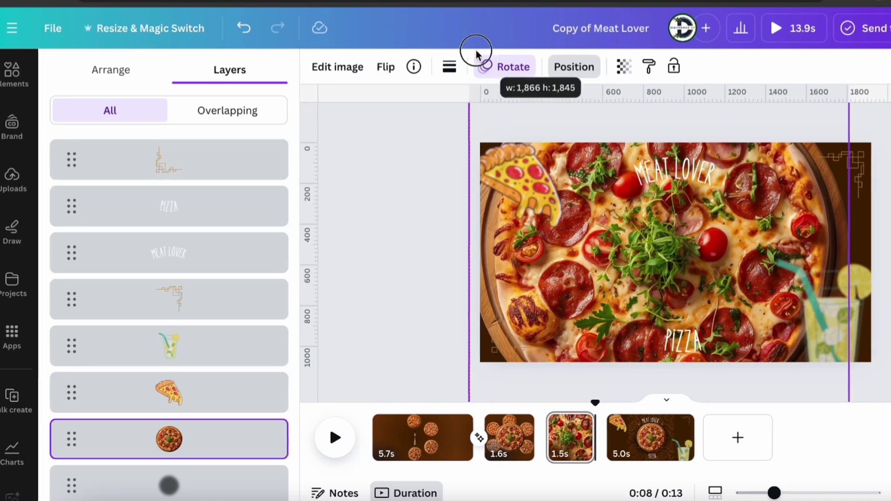
pyautogui.scroll(-3, 795, 182)
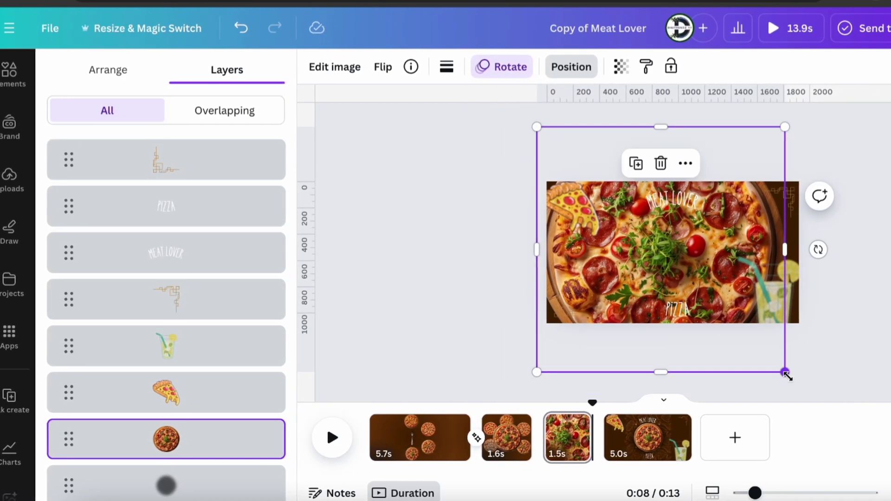
pyautogui.moveTo(787, 376); pyautogui.dragTo(800, 386)
# Step: Remove the Rotate motion effect from the enlarged pizza on page 3
pyautogui.click(498, 75)
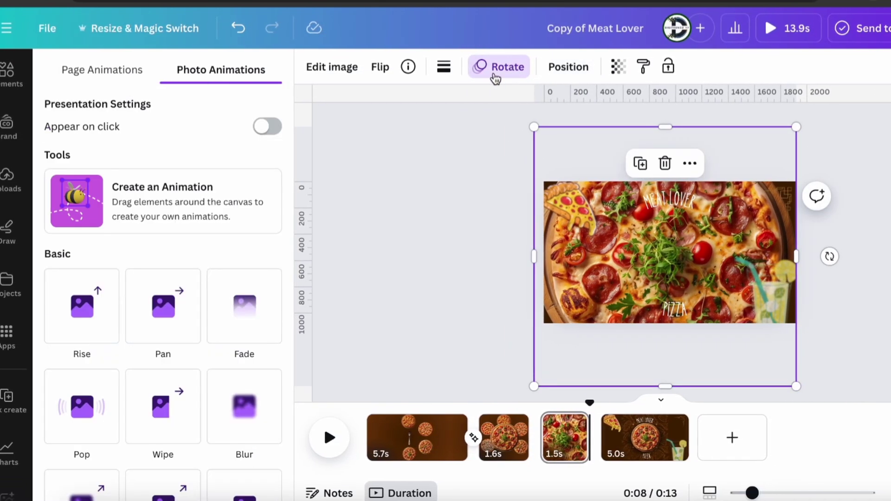
pyautogui.scroll(-10, 75, 318)
pyautogui.click(93, 358)
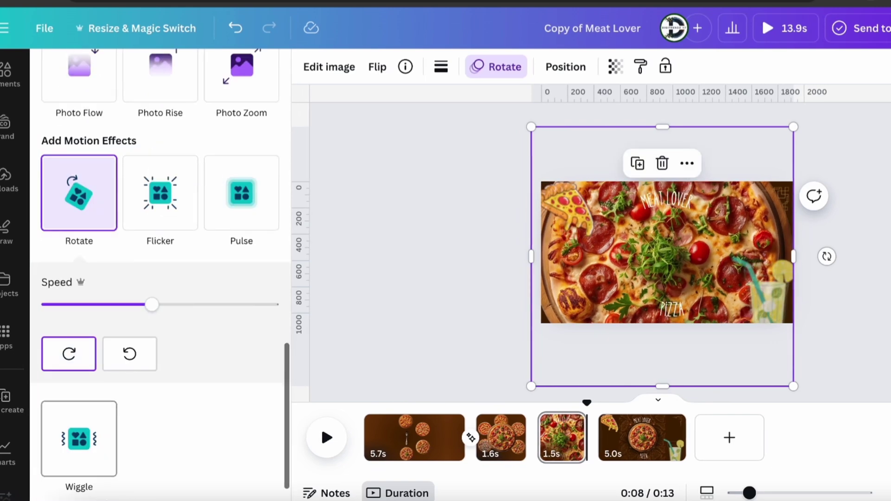
pyautogui.click(137, 496)
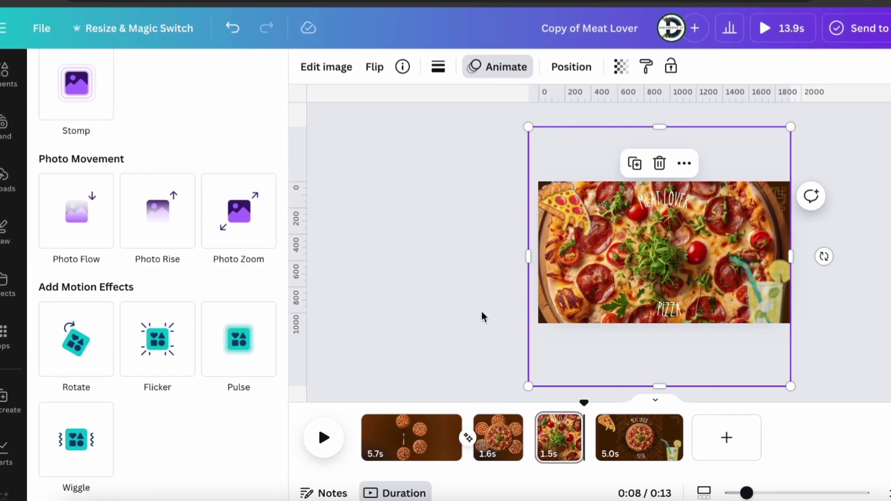
pyautogui.doubleClick(617, 260)
pyautogui.click(441, 195)
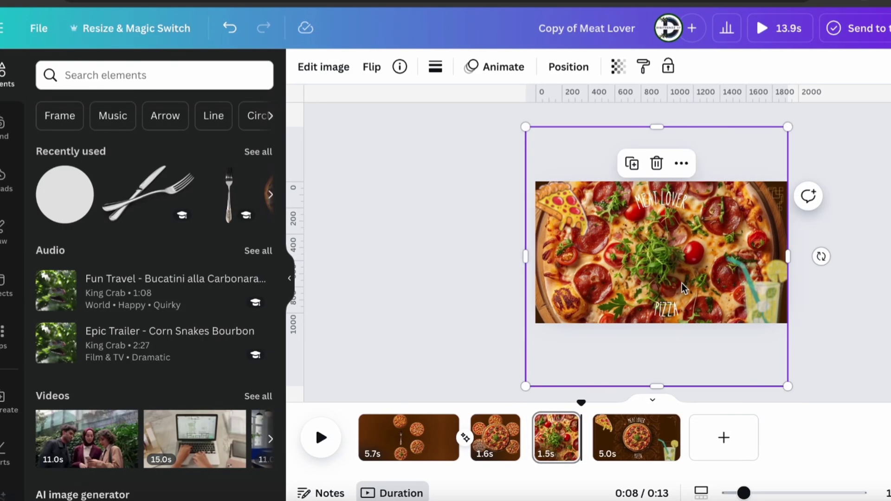
# Step: Raise the enlarged pizza in page 3's layer order above both texts, the drink and the pizza slice
pyautogui.click(571, 69)
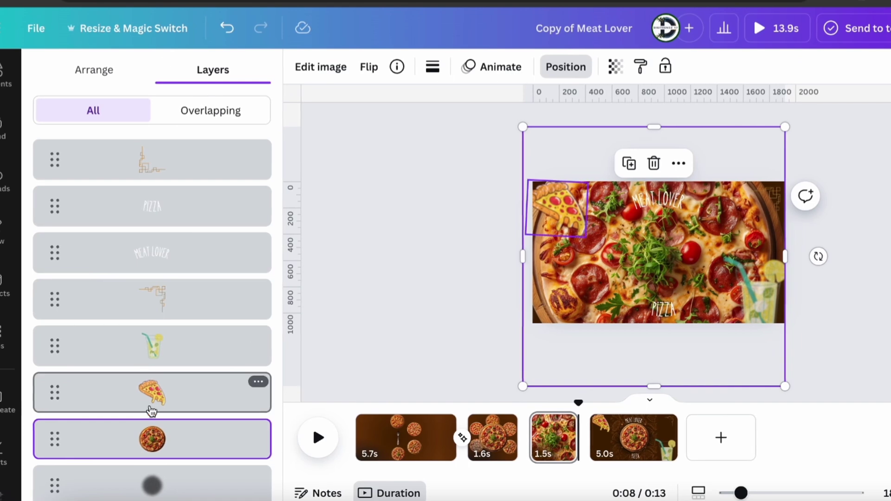
pyautogui.moveTo(152, 431); pyautogui.dragTo(157, 187)
pyautogui.click(651, 274)
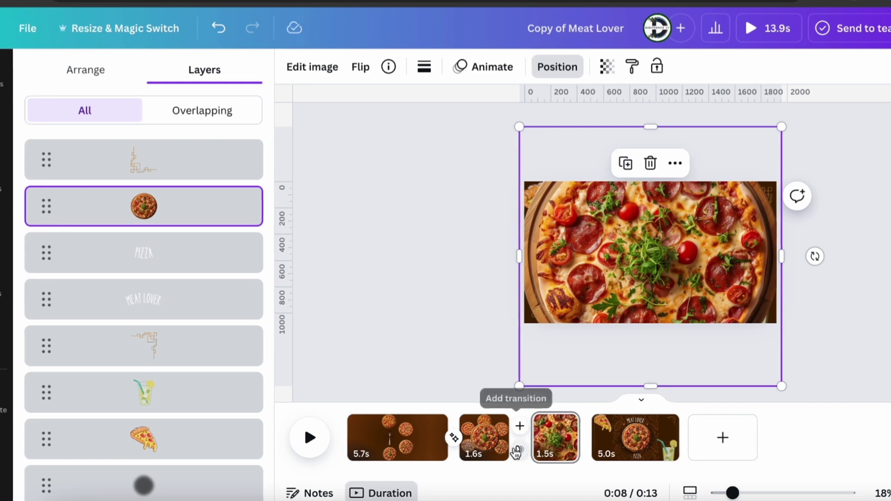
# Step: Add Match & Move transitions of 0.77 seconds between pages 2 and 3 and between pages 3 and 4
pyautogui.click(516, 451)
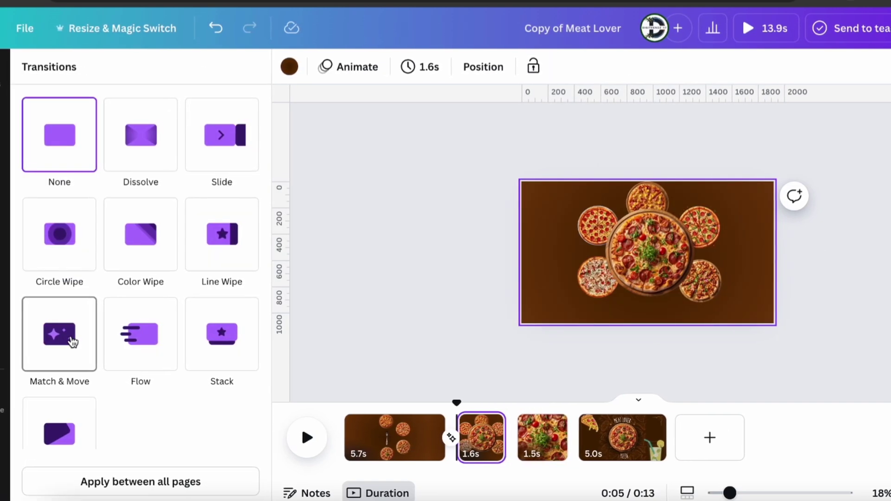
pyautogui.click(72, 342)
pyautogui.moveTo(143, 361); pyautogui.dragTo(224, 377)
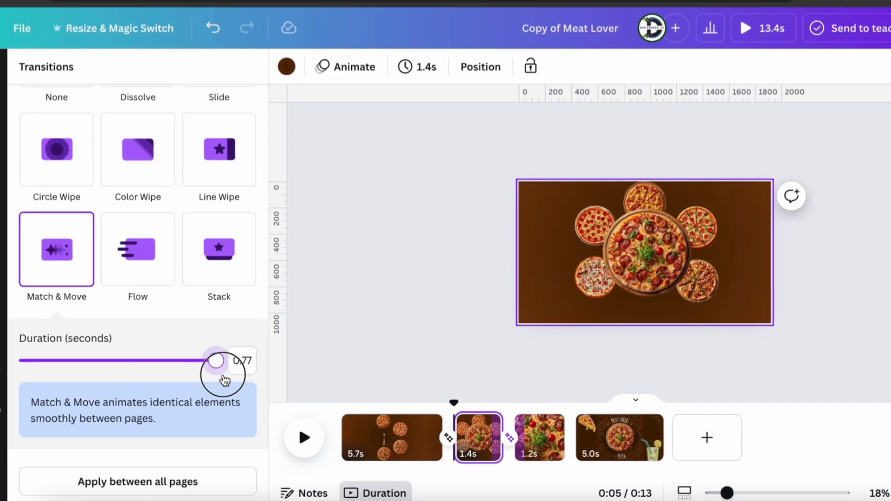
pyautogui.click(577, 450)
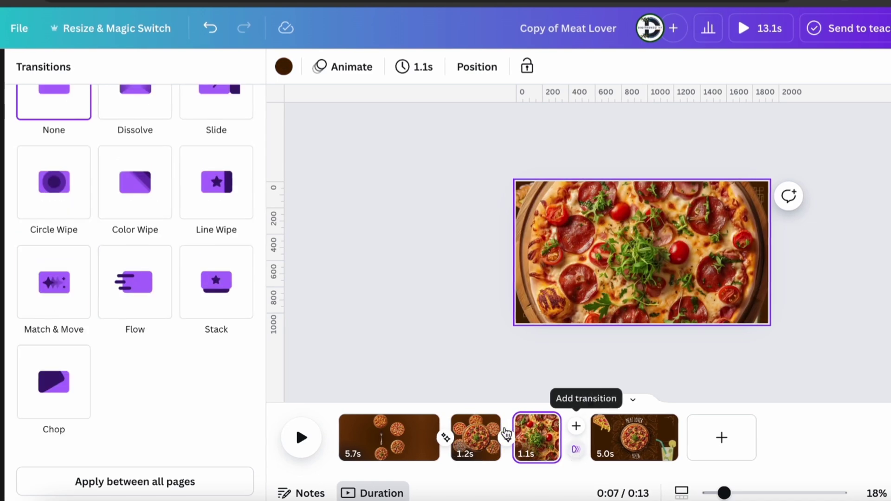
pyautogui.click(59, 286)
pyautogui.moveTo(142, 361); pyautogui.dragTo(214, 360)
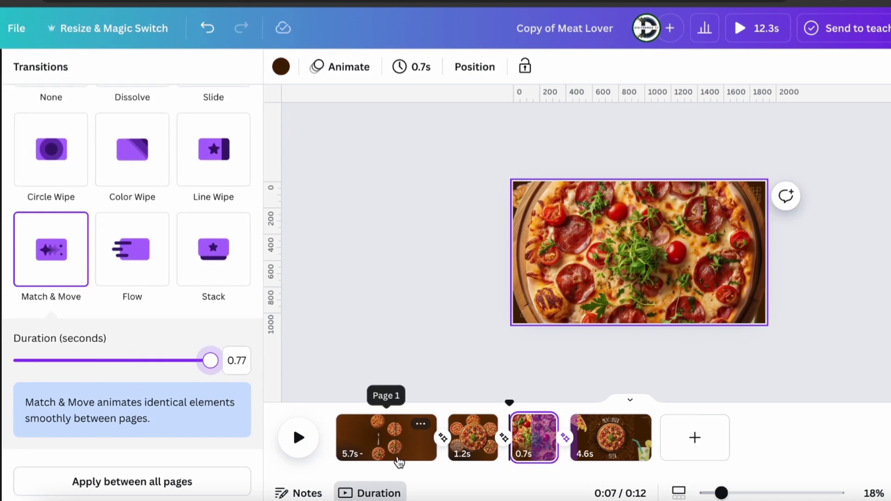
# Step: Preview the video in full screen from page 1 to check the new backgrounds and transitions
pyautogui.click(361, 441)
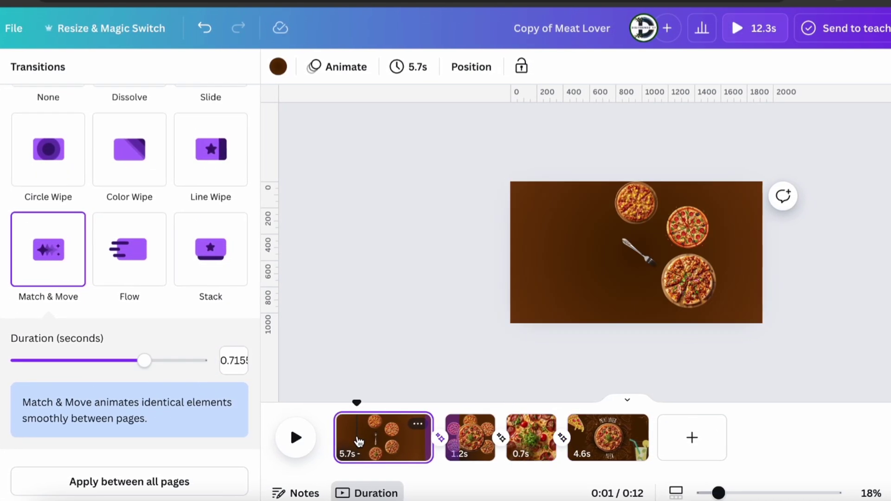
pyautogui.press('alt+super+p')
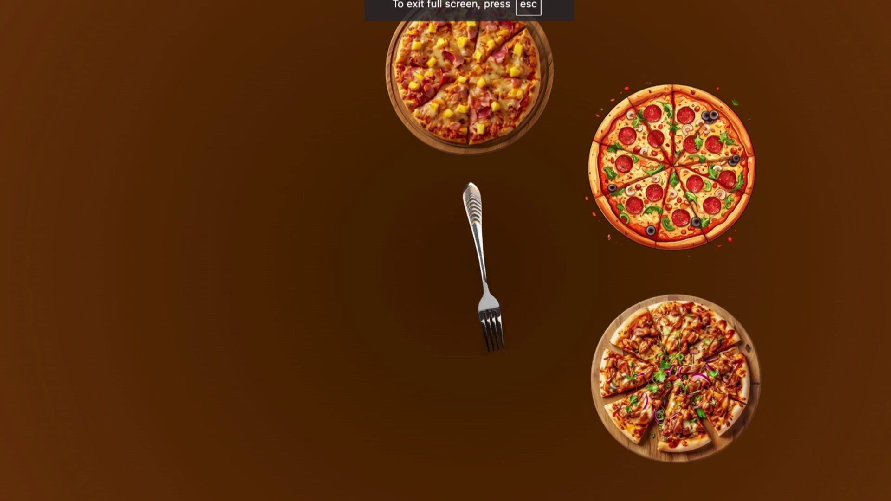